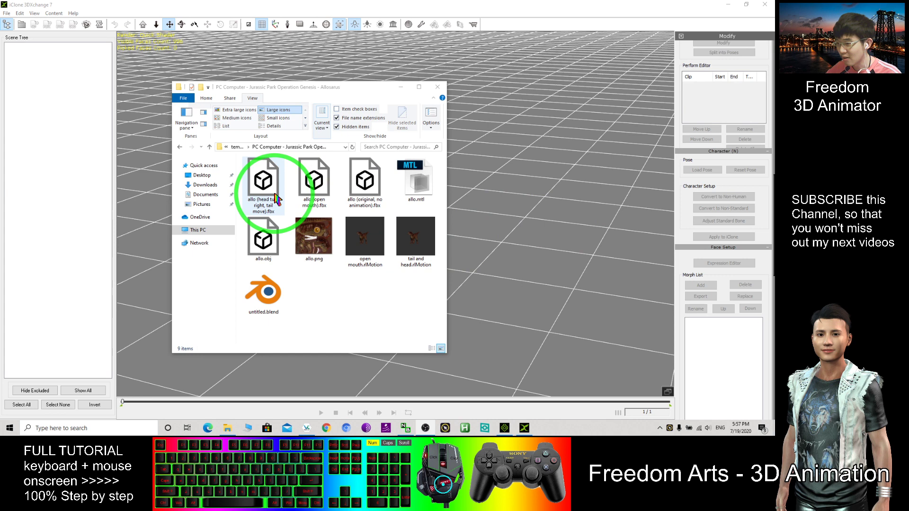
# Select allo (original, no animation).fbx, move the Explorer window aside, and drag the file toward the empty scene
pyautogui.click(368, 192)
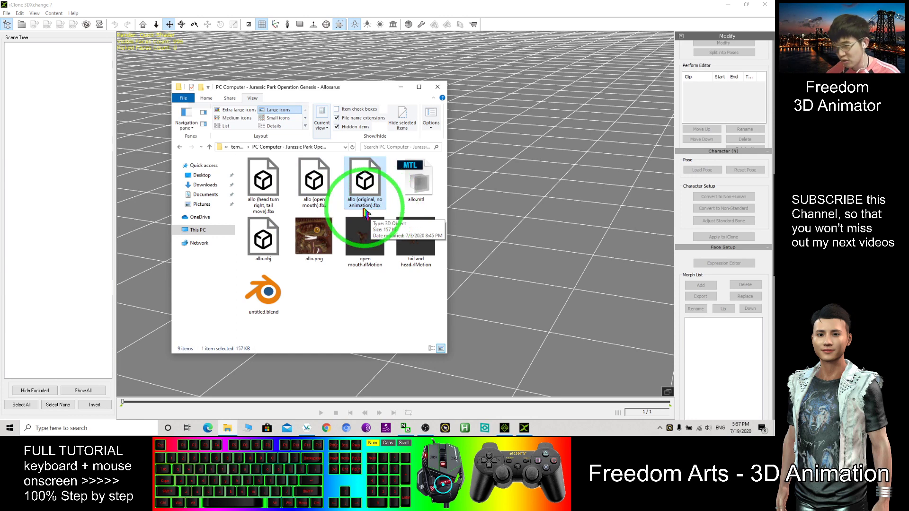
pyautogui.moveTo(355, 88); pyautogui.dragTo(210, 80)
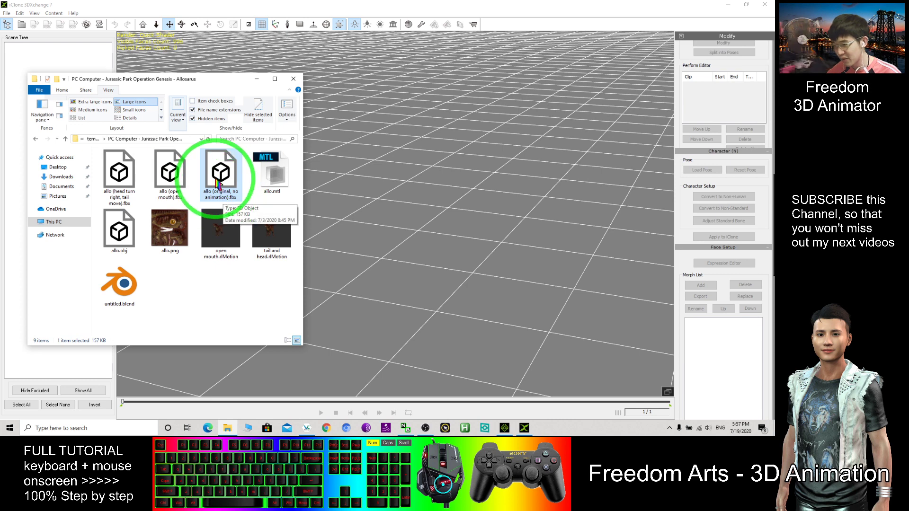
pyautogui.moveTo(220, 186); pyautogui.dragTo(395, 203)
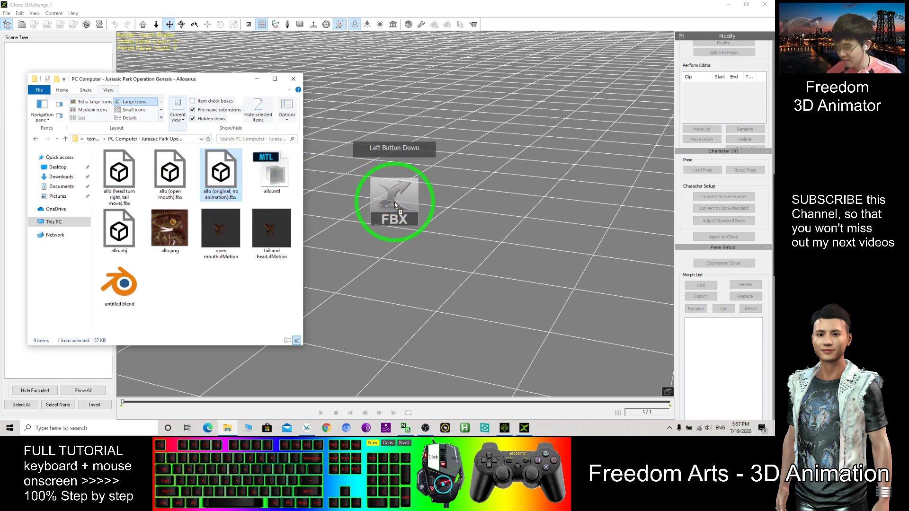
# Drop the Allosaurus FBX into the scene and confirm the Import FBX dialog
pyautogui.moveTo(395, 202)
pyautogui.mouseDown()
pyautogui.moveTo(356, 198)
pyautogui.moveTo(404, 195)
pyautogui.mouseUp()
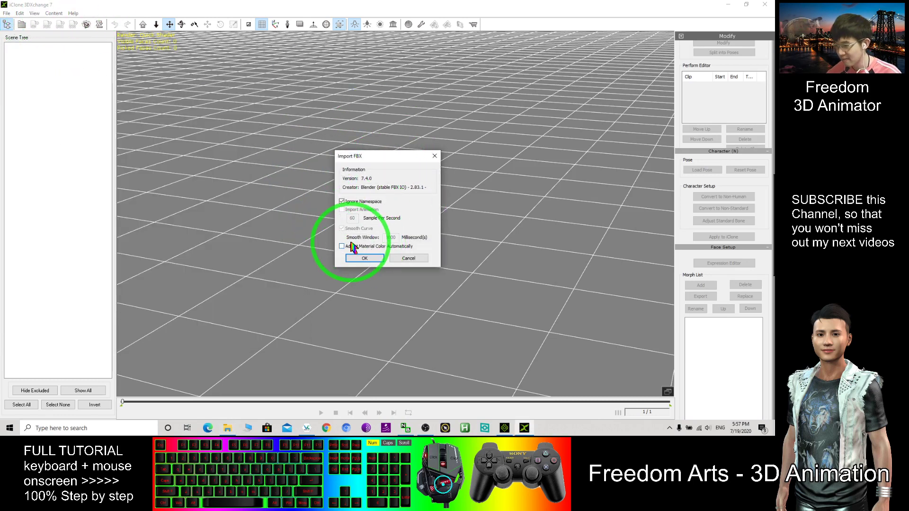
pyautogui.click(364, 259)
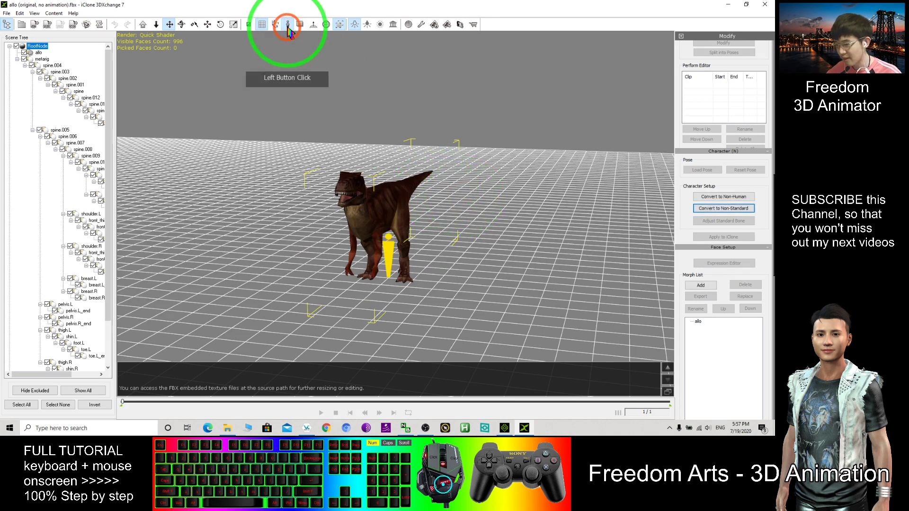
pyautogui.moveTo(385, 244)
pyautogui.mouseDown()
pyautogui.moveTo(421, 257)
pyautogui.moveTo(402, 224)
pyautogui.mouseUp()
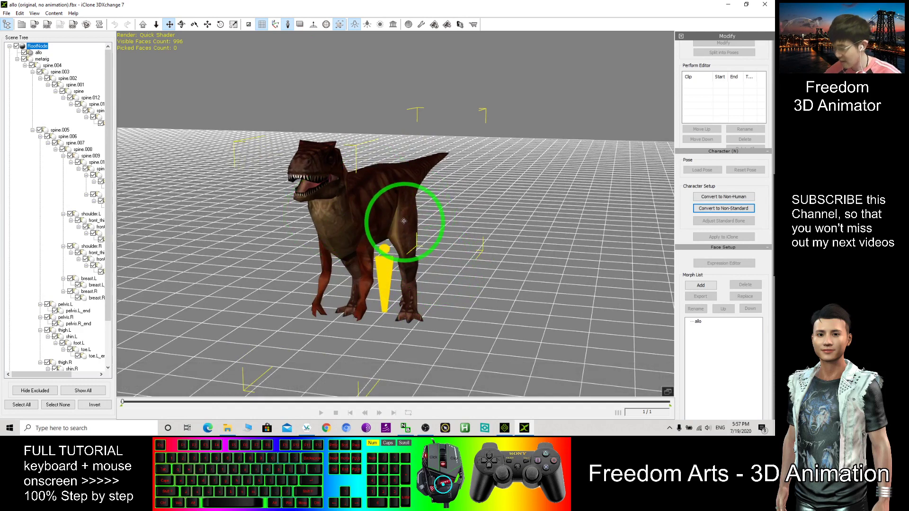
pyautogui.click(387, 309)
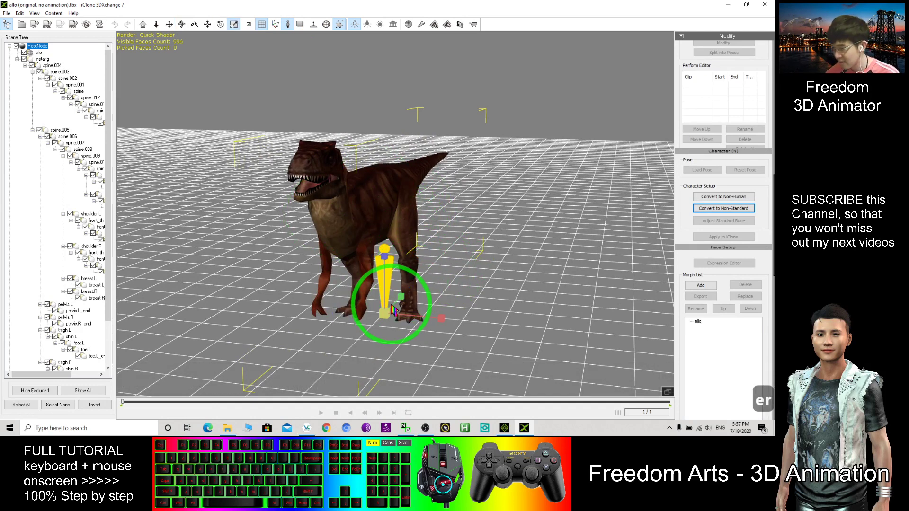
pyautogui.moveTo(387, 318)
pyautogui.mouseDown()
pyautogui.moveTo(371, 346)
pyautogui.moveTo(508, 318)
pyautogui.mouseUp()
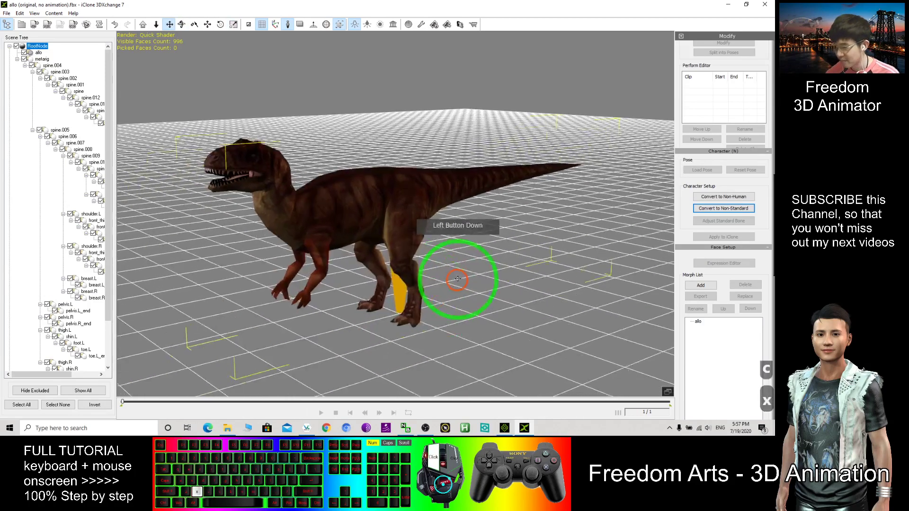
pyautogui.moveTo(508, 317)
pyautogui.mouseDown()
pyautogui.moveTo(239, 260)
pyautogui.moveTo(457, 263)
pyautogui.moveTo(365, 214)
pyautogui.moveTo(364, 234)
pyautogui.moveTo(455, 262)
pyautogui.moveTo(431, 263)
pyautogui.moveTo(477, 261)
pyautogui.moveTo(476, 269)
pyautogui.mouseUp()
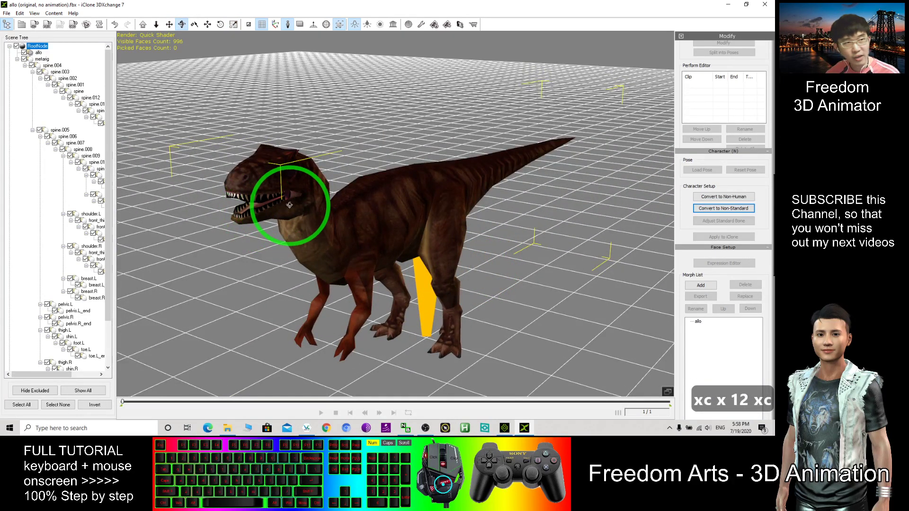
# Use Convert to Non-Standard under Character Setup on the Allosaurus
pyautogui.click(740, 216)
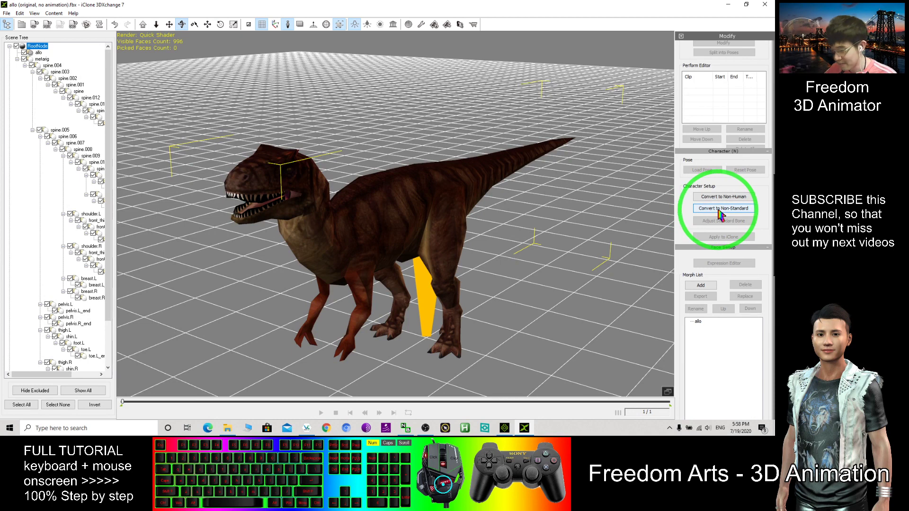
pyautogui.click(726, 214)
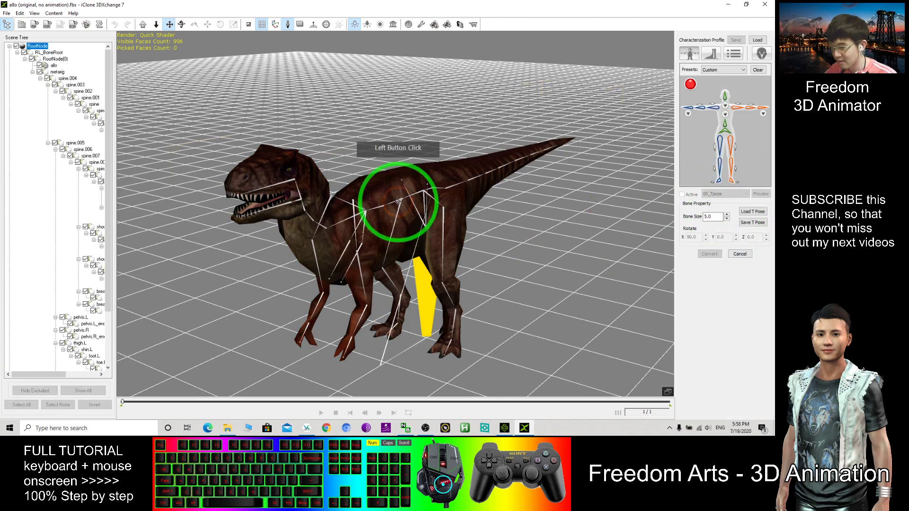
pyautogui.scroll(2, 395, 203)
pyautogui.scroll(3, 426, 206)
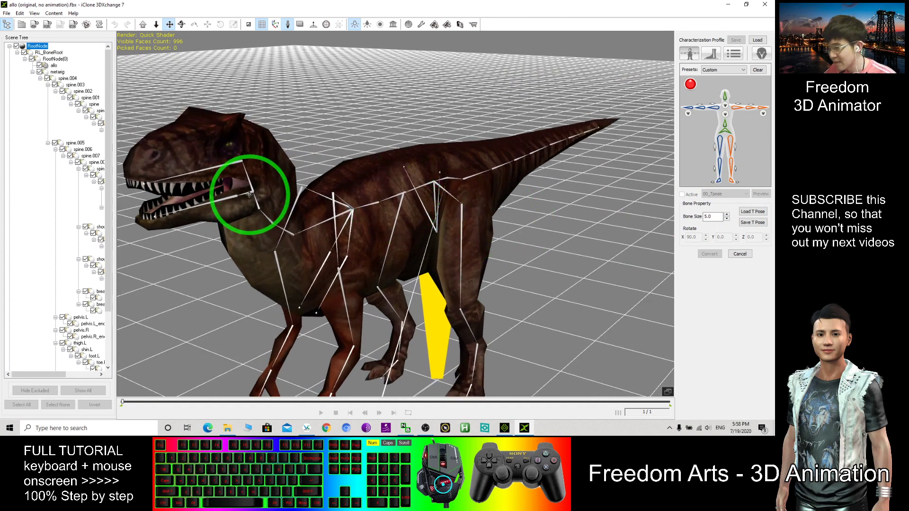
pyautogui.moveTo(355, 221)
pyautogui.mouseDown()
pyautogui.moveTo(583, 256)
pyautogui.moveTo(485, 269)
pyautogui.moveTo(318, 191)
pyautogui.moveTo(289, 163)
pyautogui.mouseUp()
pyautogui.press('c')
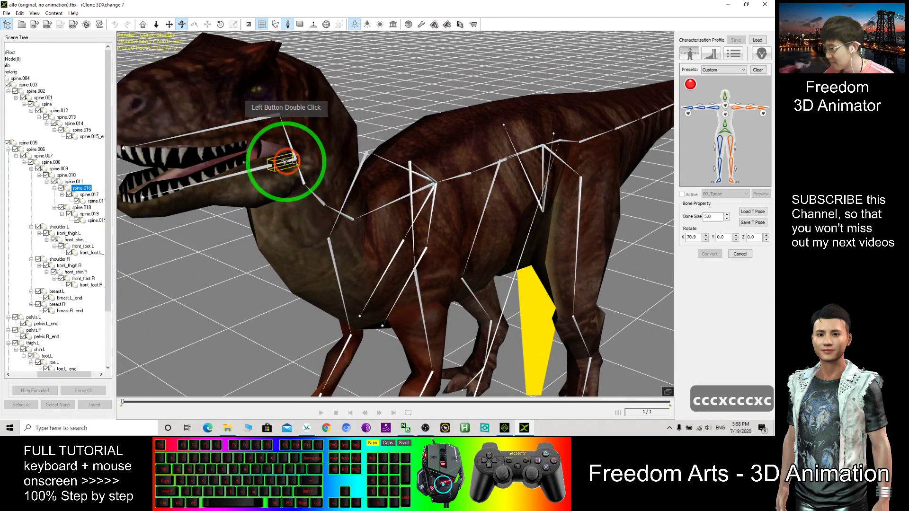
pyautogui.click(256, 168)
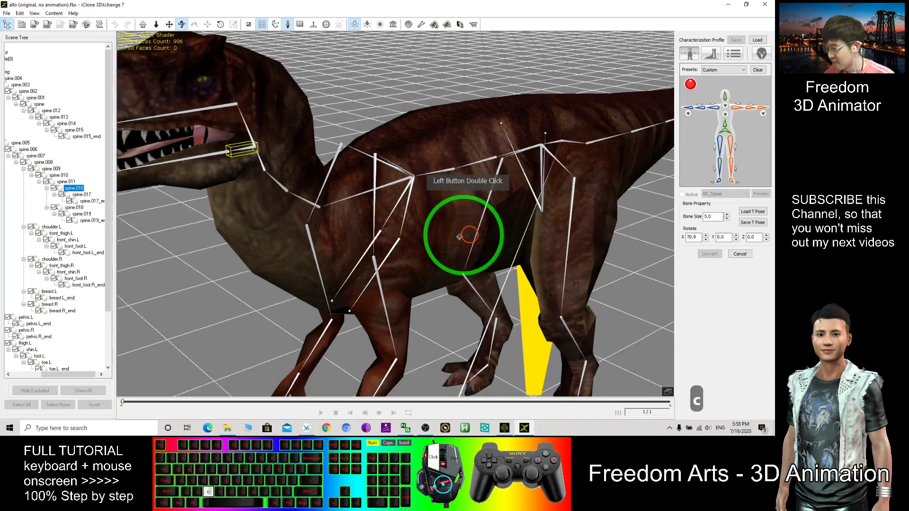
pyautogui.moveTo(430, 240); pyautogui.dragTo(300, 129)
pyautogui.moveTo(386, 163); pyautogui.dragTo(323, 147)
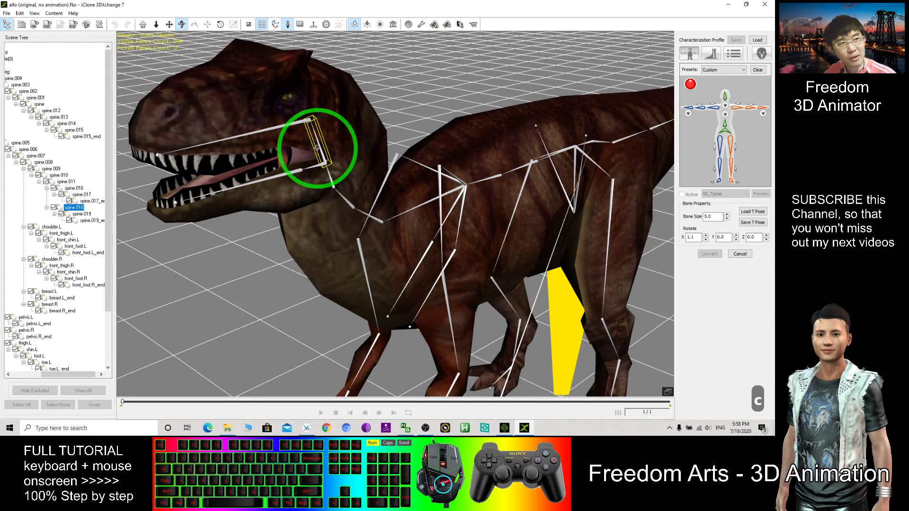
pyautogui.moveTo(548, 228); pyautogui.dragTo(258, 162)
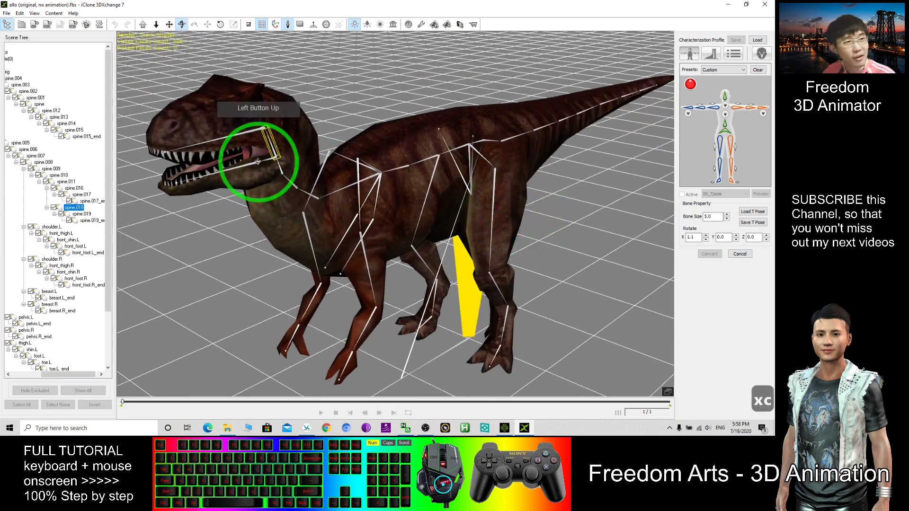
pyautogui.scroll(5, 264, 144)
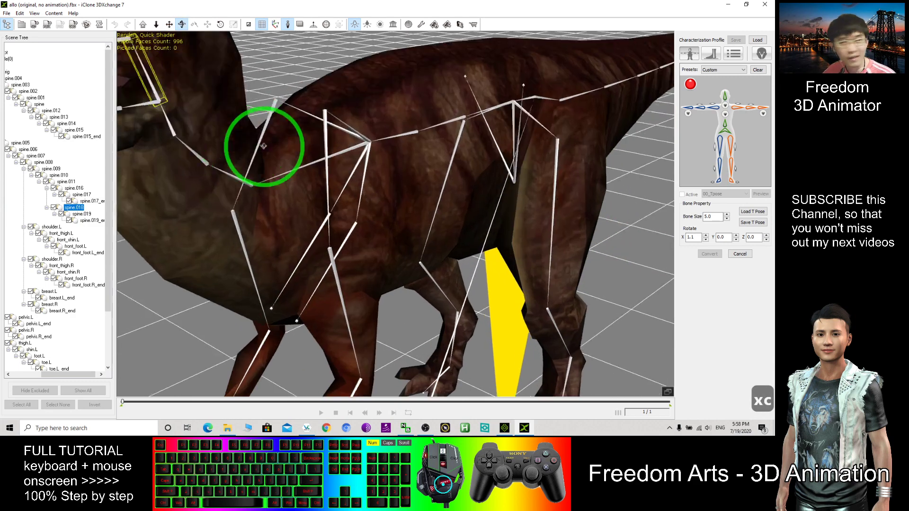
pyautogui.scroll(3, 263, 146)
pyautogui.moveTo(264, 147); pyautogui.dragTo(286, 151)
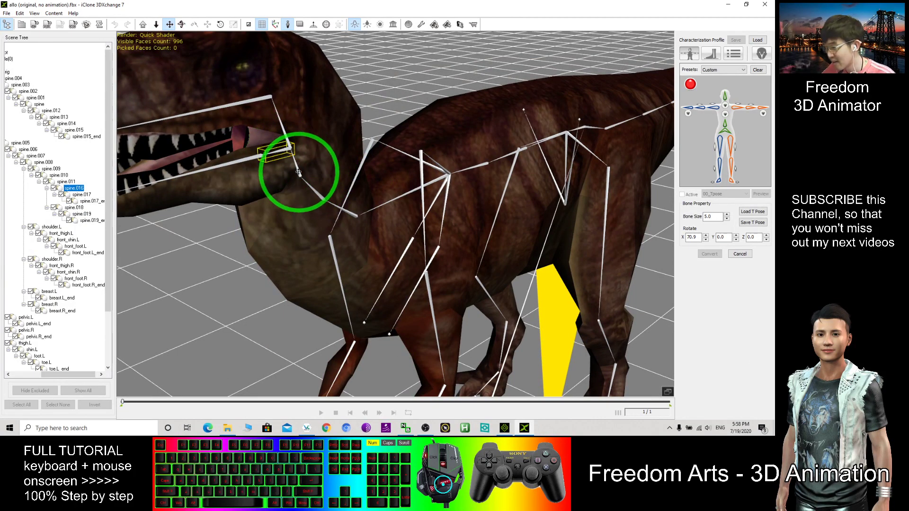
# Orbit back to the head and map the neck bone on the characterization figure
pyautogui.press('c')
pyautogui.moveTo(316, 169)
pyautogui.mouseDown()
pyautogui.moveTo(371, 184)
pyautogui.moveTo(517, 172)
pyautogui.mouseUp()
pyautogui.press('x')
pyautogui.press('c')
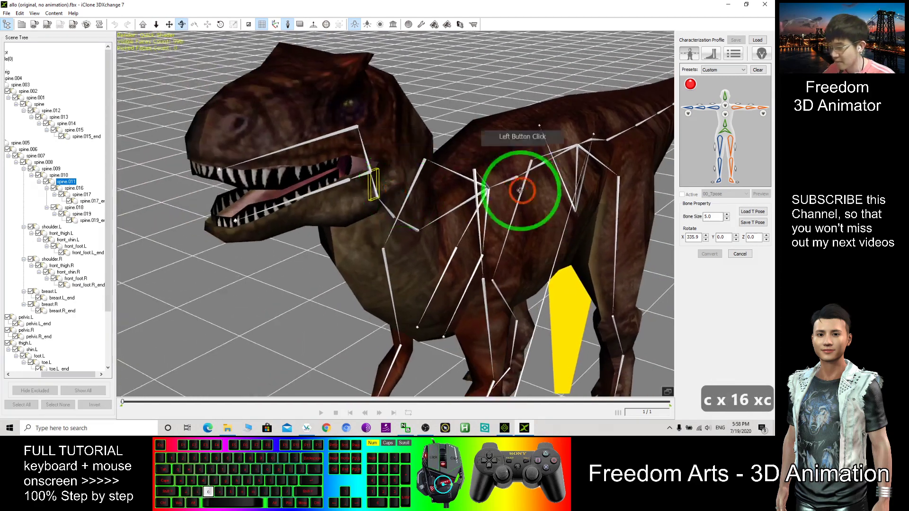
pyautogui.click(725, 101)
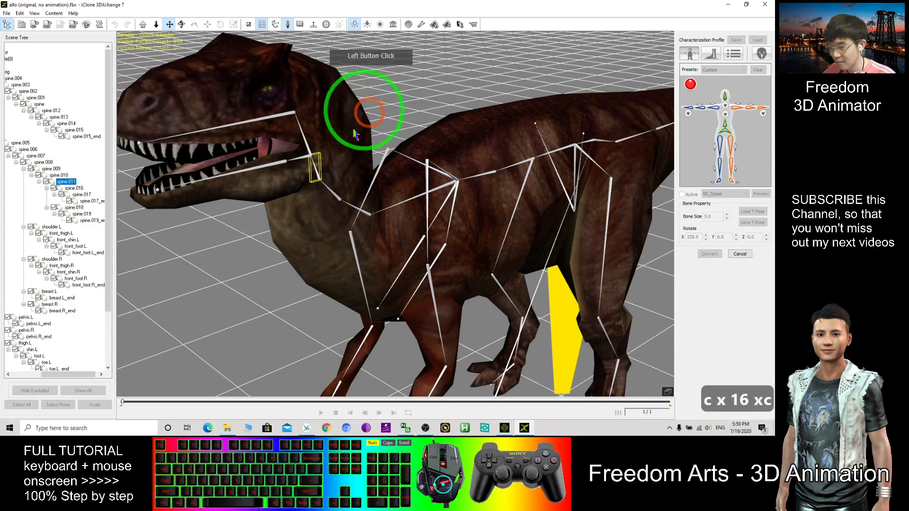
pyautogui.click(322, 176)
# From a rear view, map the dinosaur's body bones to figure nodes
pyautogui.press('c')
pyautogui.moveTo(609, 227)
pyautogui.mouseDown()
pyautogui.moveTo(416, 203)
pyautogui.moveTo(438, 211)
pyautogui.moveTo(717, 114)
pyautogui.mouseUp()
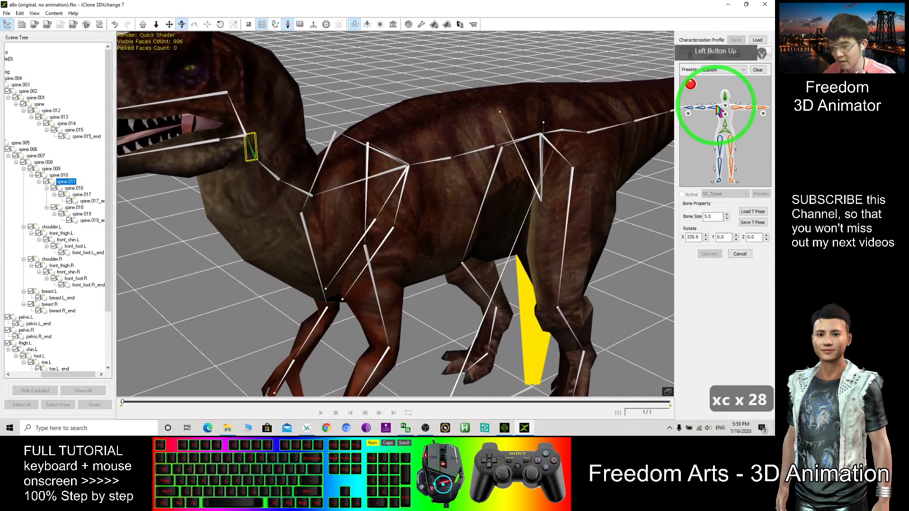
pyautogui.click(717, 114)
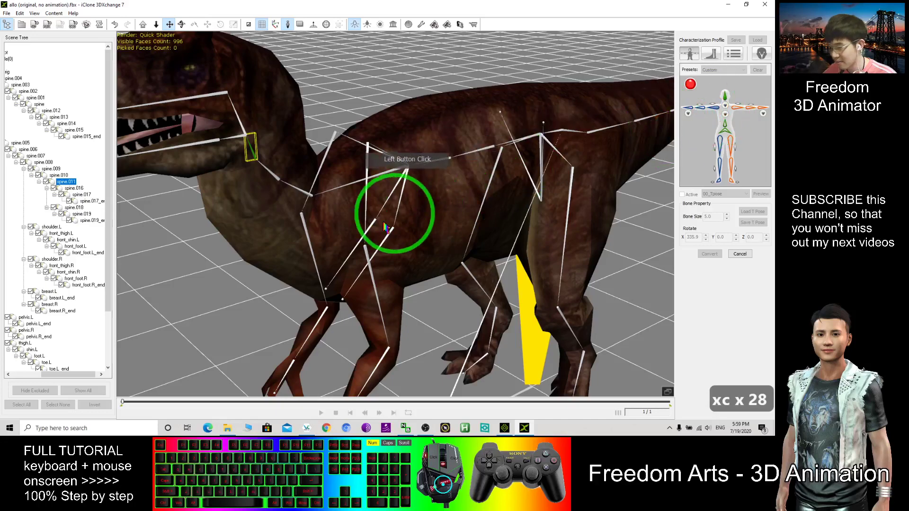
pyautogui.moveTo(309, 242)
pyautogui.mouseDown()
pyautogui.moveTo(533, 223)
pyautogui.moveTo(480, 167)
pyautogui.moveTo(613, 167)
pyautogui.moveTo(503, 126)
pyautogui.mouseUp()
pyautogui.click(700, 108)
pyautogui.click(294, 234)
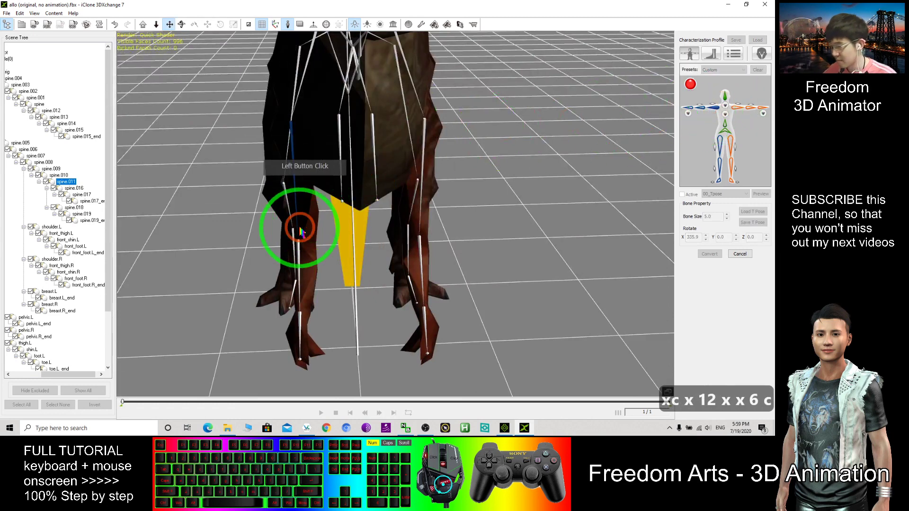
# Mark the front leg bones and pick their matching limb nodes on the figure
pyautogui.moveTo(297, 250)
pyautogui.mouseDown()
pyautogui.moveTo(408, 248)
pyautogui.moveTo(561, 178)
pyautogui.moveTo(497, 192)
pyautogui.moveTo(511, 196)
pyautogui.mouseUp()
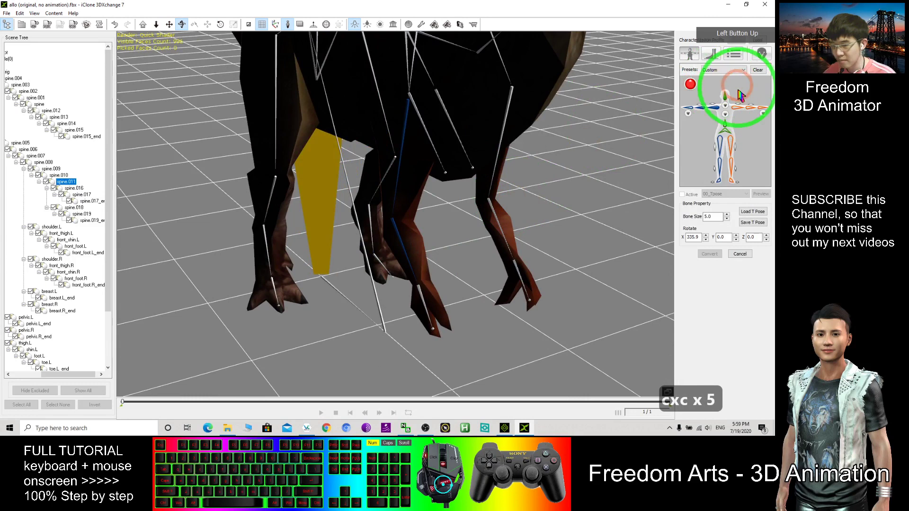
pyautogui.click(690, 99)
pyautogui.click(408, 295)
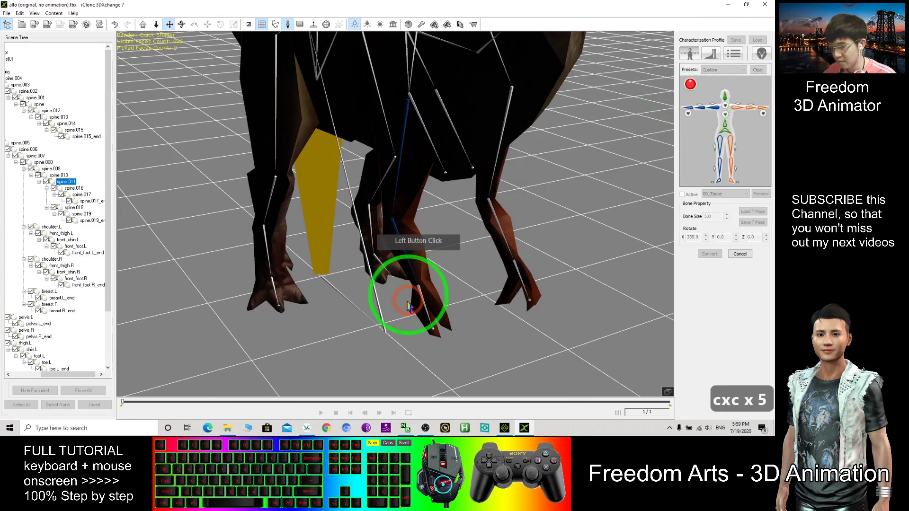
pyautogui.click(468, 284)
pyautogui.press('c')
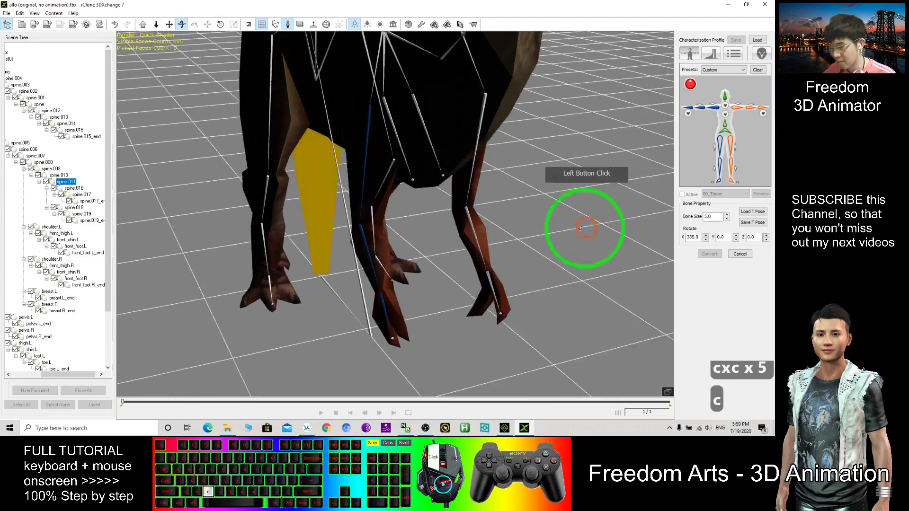
pyautogui.click(703, 123)
pyautogui.click(758, 113)
pyautogui.click(422, 257)
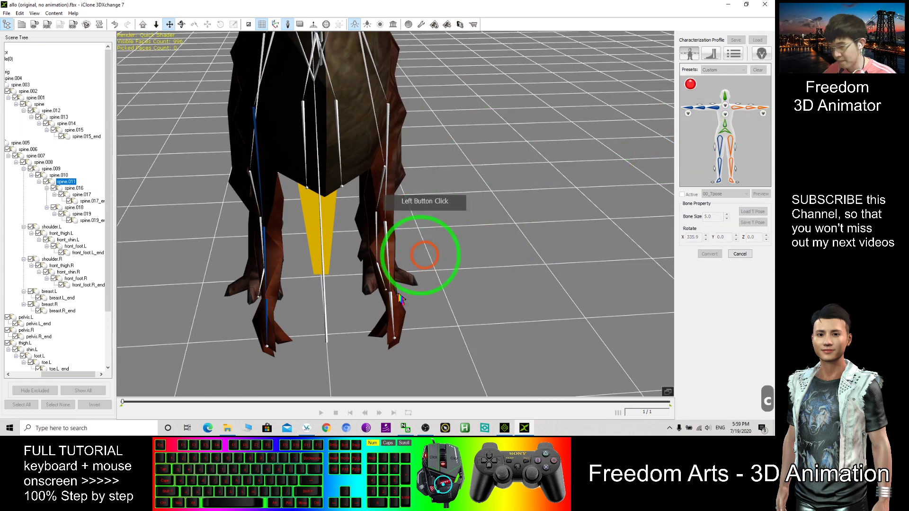
pyautogui.click(395, 315)
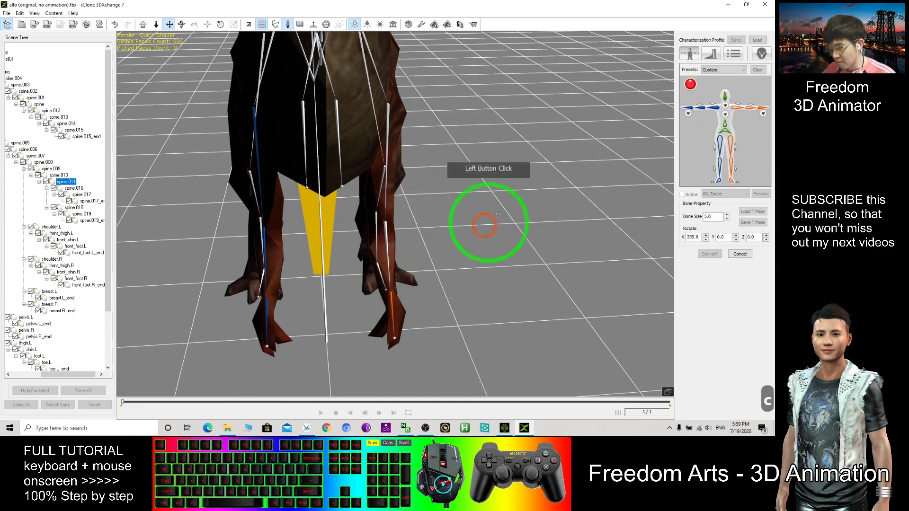
# Assign the front shin bone to the figure's arm and select a back bone
pyautogui.moveTo(488, 223)
pyautogui.mouseDown()
pyautogui.moveTo(375, 254)
pyautogui.moveTo(439, 172)
pyautogui.moveTo(461, 197)
pyautogui.mouseUp()
pyautogui.click(746, 113)
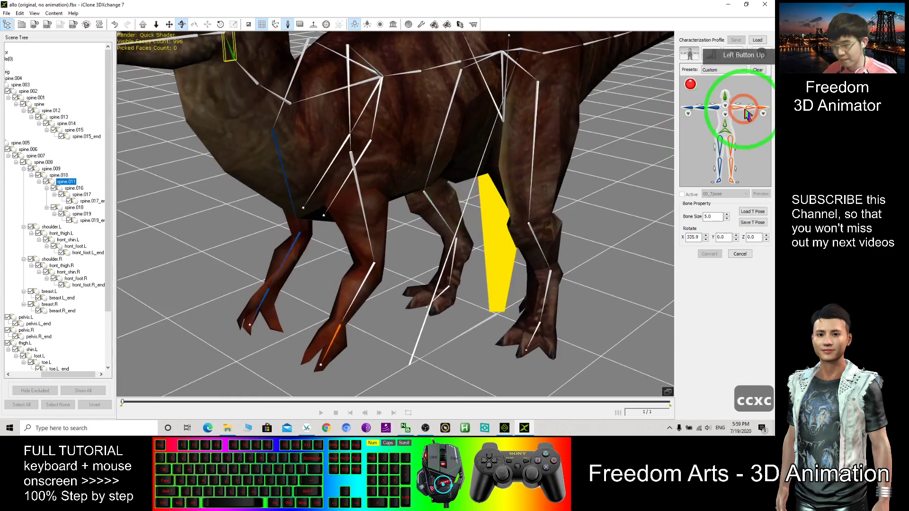
pyautogui.click(369, 274)
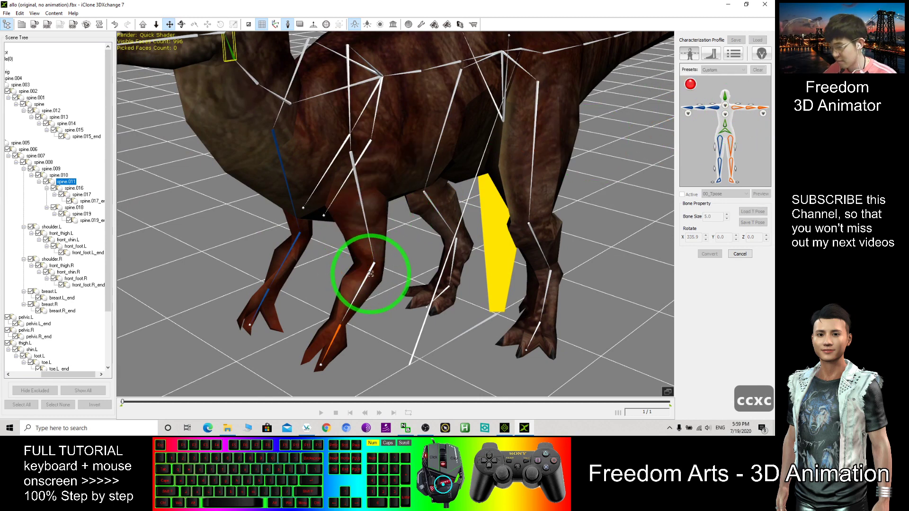
pyautogui.click(692, 109)
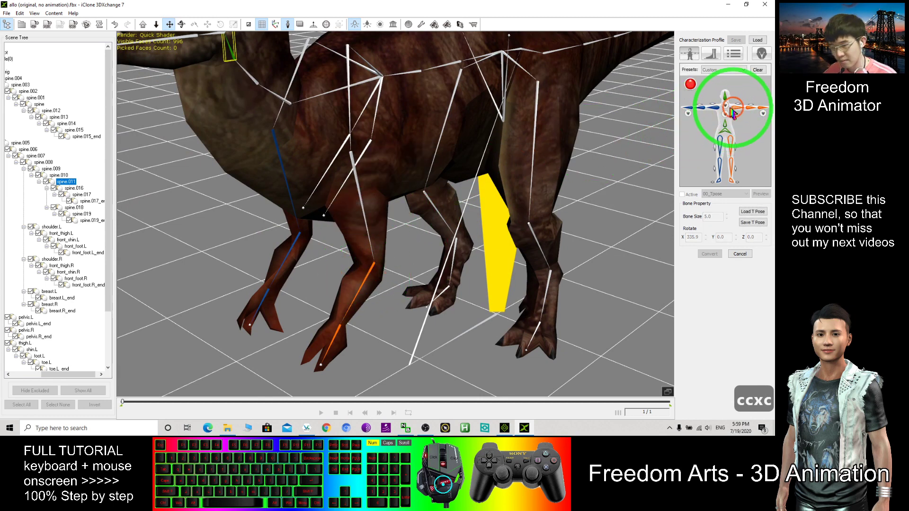
pyautogui.click(518, 141)
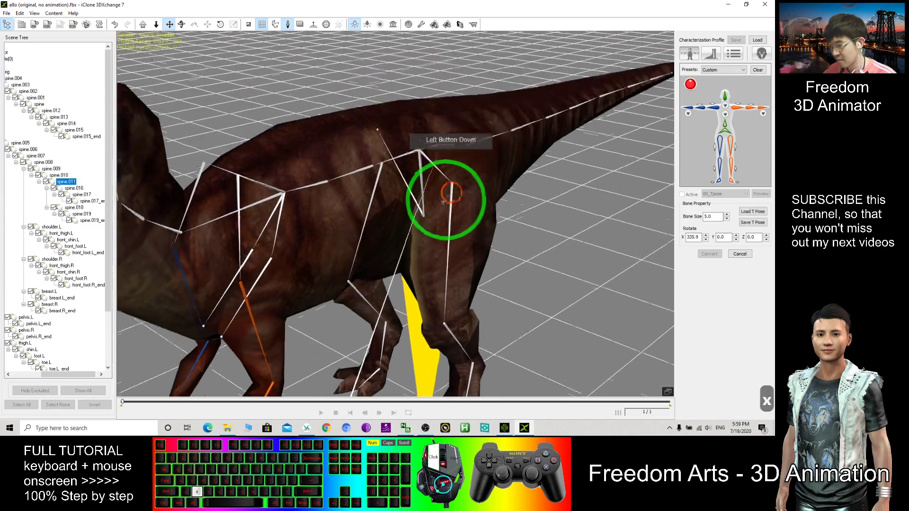
# Select spine.005 on the dinosaur's back and assign it to the figure's torso node
pyautogui.moveTo(357, 186); pyautogui.dragTo(422, 187)
pyautogui.click(408, 185)
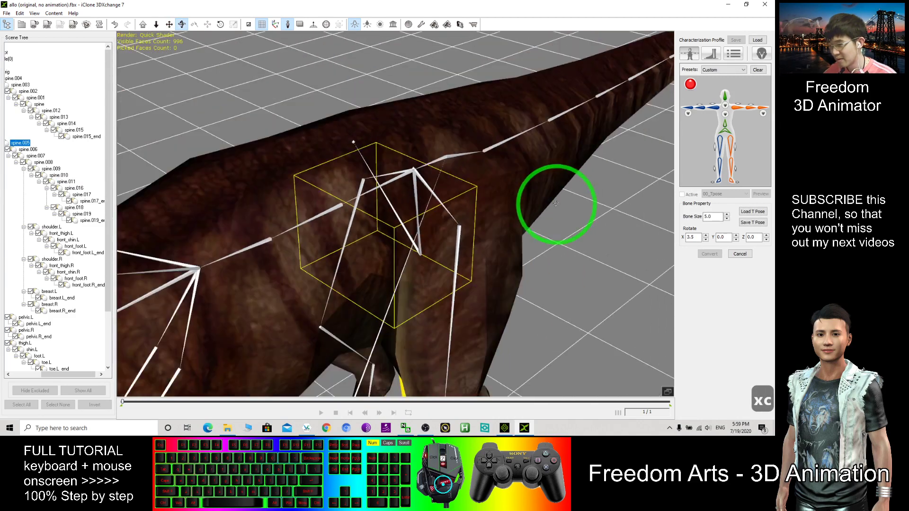
pyautogui.press('c')
pyautogui.moveTo(479, 209)
pyautogui.mouseDown()
pyautogui.moveTo(528, 208)
pyautogui.moveTo(710, 142)
pyautogui.mouseUp()
pyautogui.click(706, 122)
pyautogui.click(394, 155)
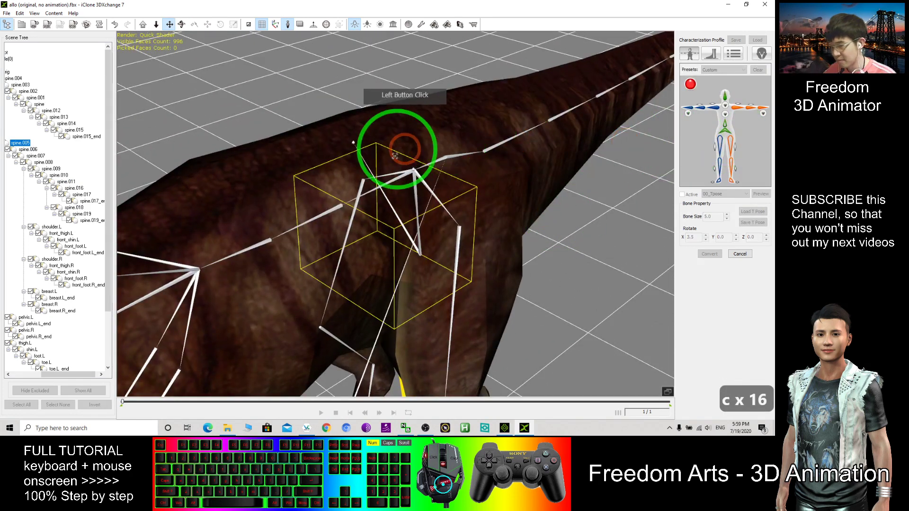
pyautogui.click(448, 177)
pyautogui.click(724, 129)
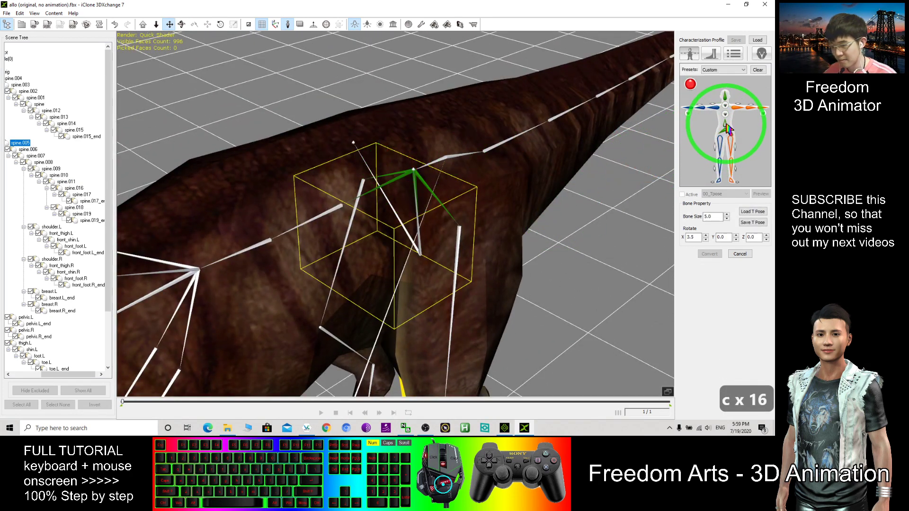
pyautogui.click(332, 213)
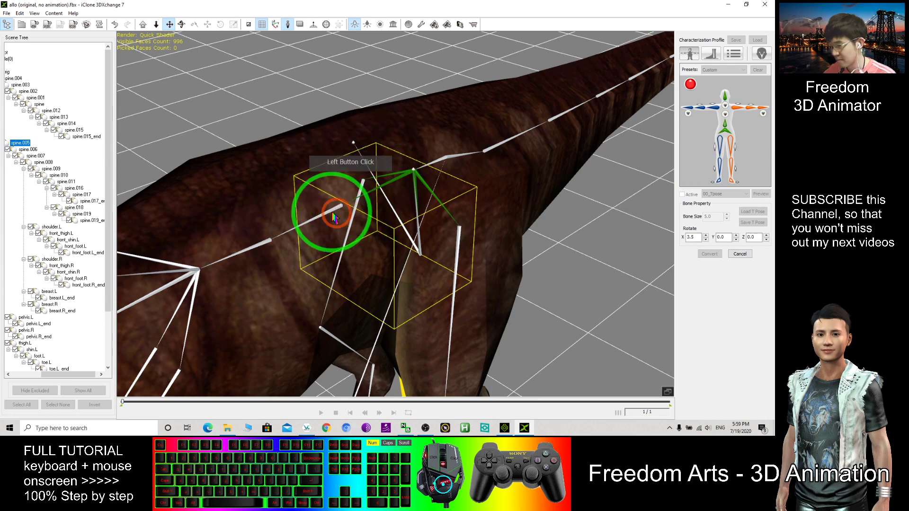
pyautogui.scroll(-5, 456, 213)
pyautogui.keyDown('alt'); pyautogui.moveTo(427, 234); pyautogui.dragTo(459, 232); pyautogui.keyUp('alt')
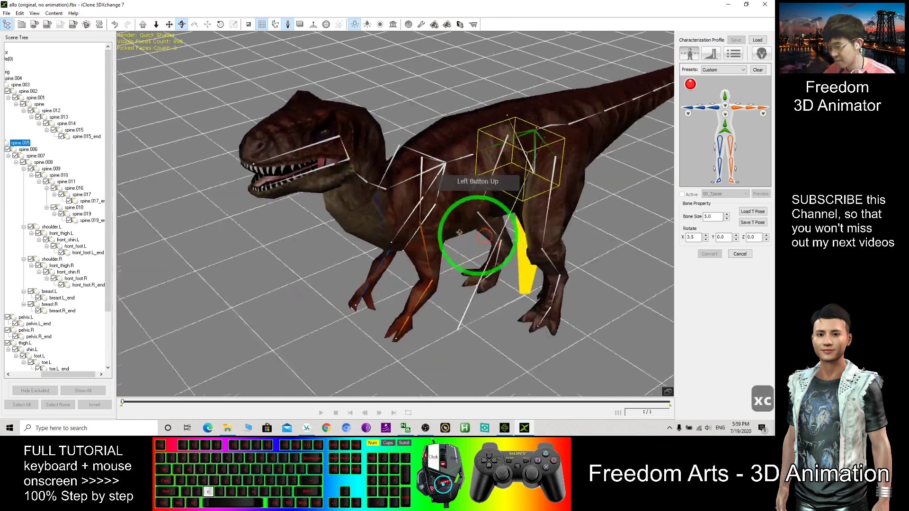
pyautogui.scroll(2, 385, 182)
pyautogui.scroll(2, 405, 197)
pyautogui.scroll(2, 400, 197)
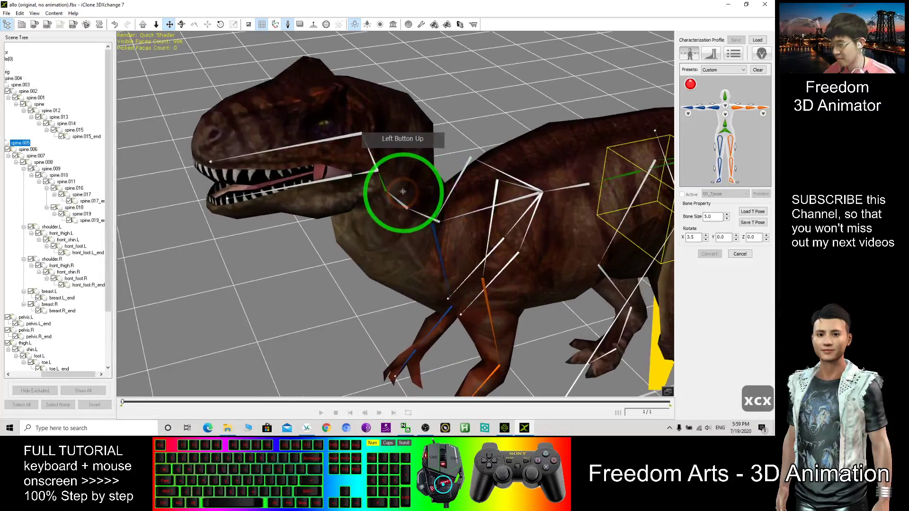
pyautogui.scroll(2, 317, 135)
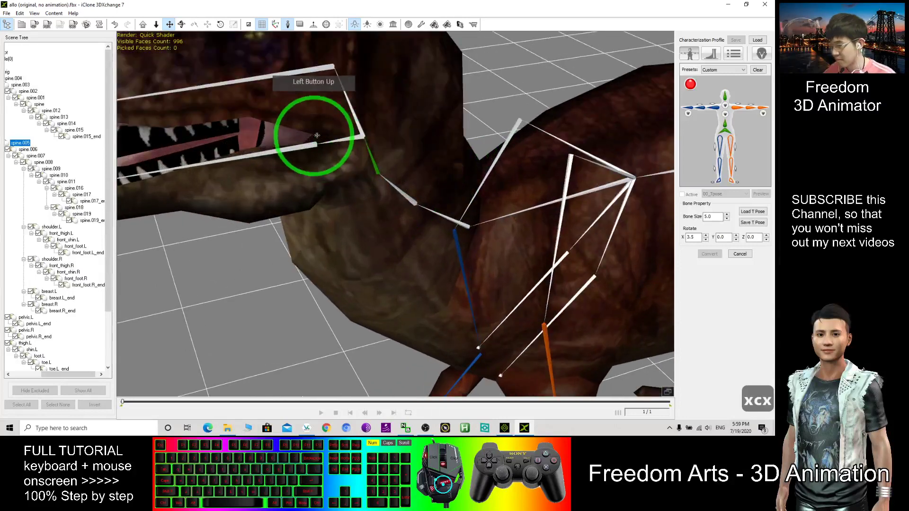
pyautogui.scroll(-3, 467, 203)
# Rotate the lower jaw bone spine.017 upward to close the mouth
pyautogui.moveTo(548, 189)
pyautogui.keyDown('alt'); pyautogui.mouseDown()
pyautogui.moveTo(404, 177)
pyautogui.moveTo(385, 189)
pyautogui.mouseUp(); pyautogui.keyUp('alt')
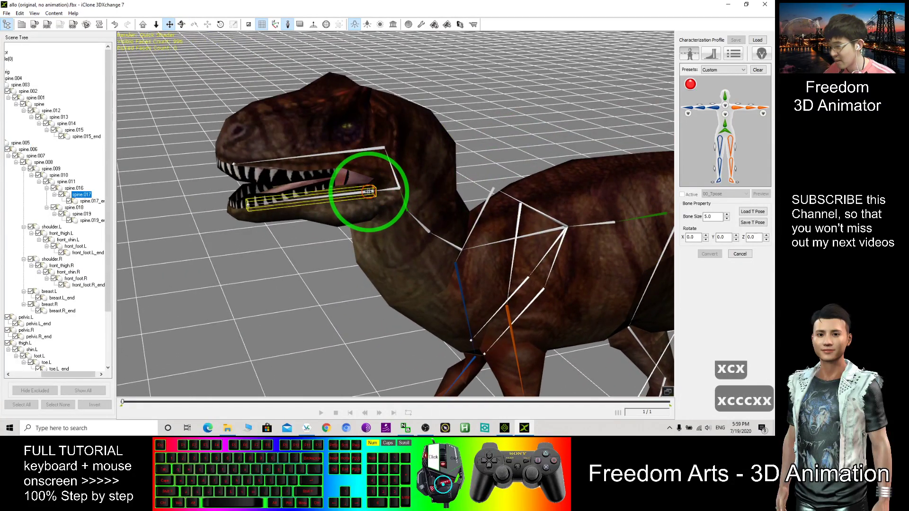
pyautogui.press('e')
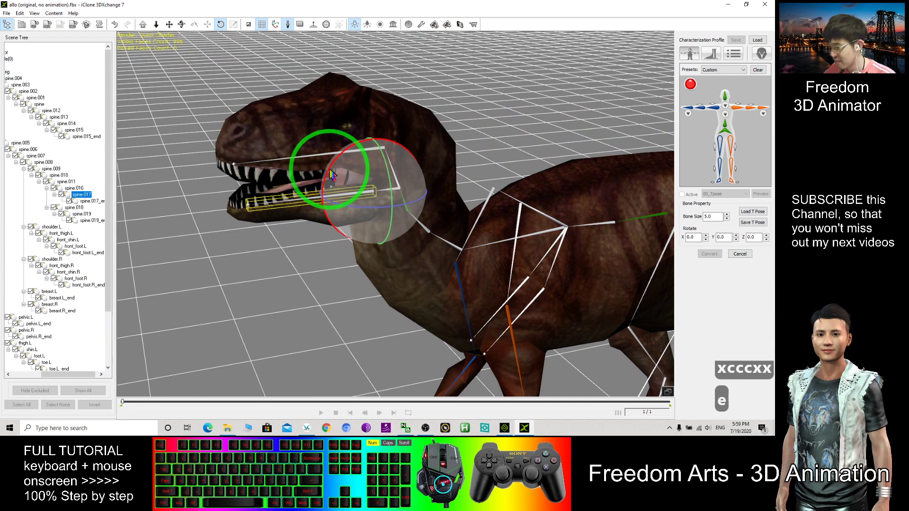
pyautogui.moveTo(329, 178); pyautogui.dragTo(329, 173)
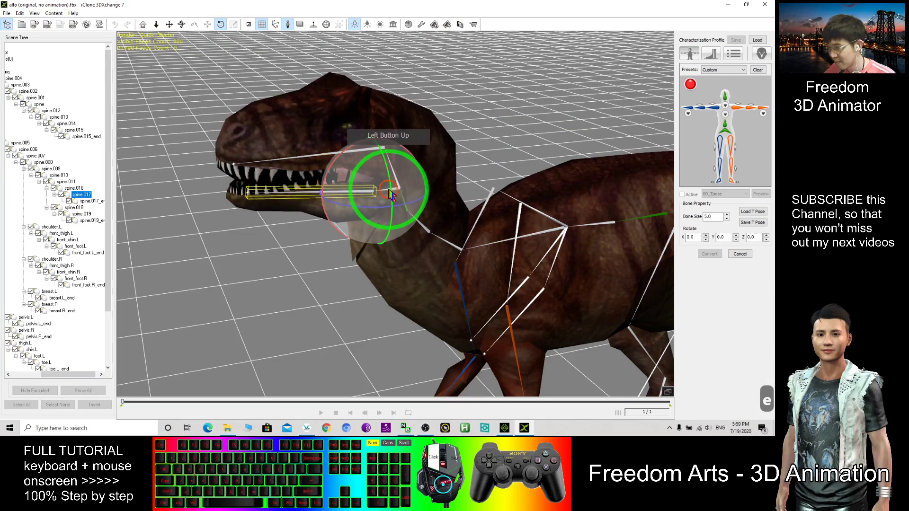
# Select jaw bones spine.016 and spine.019, then re-select and rotate the lower jaw
pyautogui.doubleClick(371, 187)
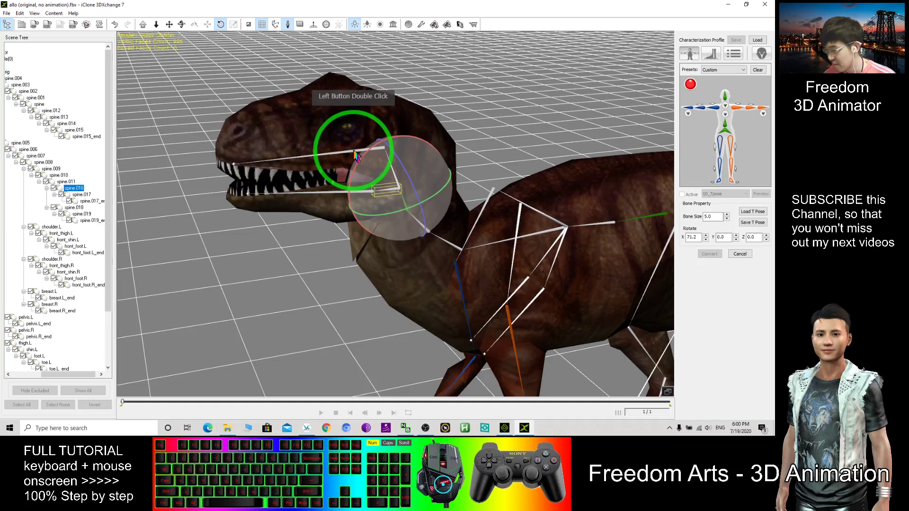
pyautogui.doubleClick(343, 136)
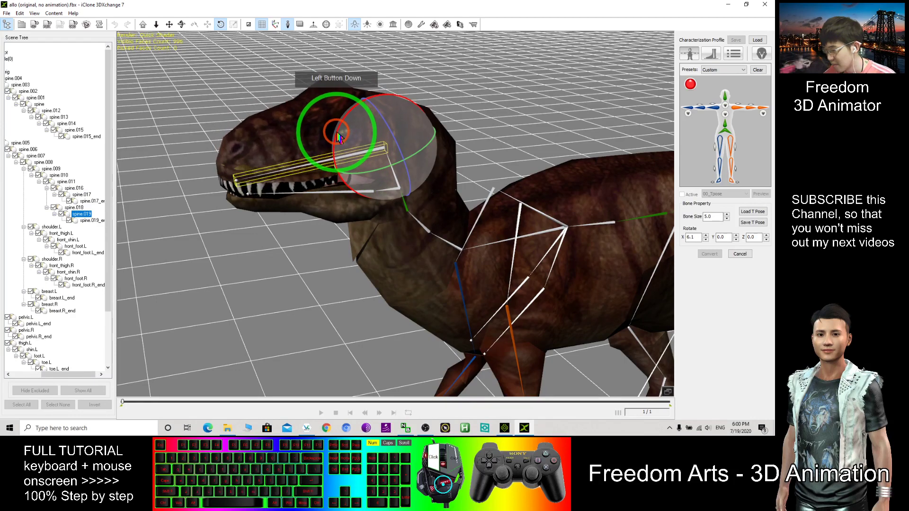
pyautogui.moveTo(361, 263)
pyautogui.mouseDown()
pyautogui.moveTo(416, 276)
pyautogui.moveTo(378, 157)
pyautogui.moveTo(564, 221)
pyautogui.mouseUp()
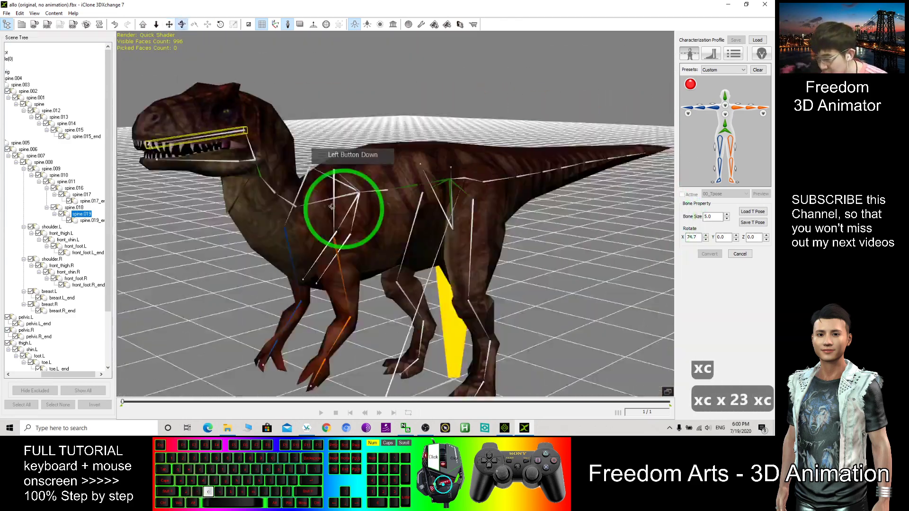
pyautogui.moveTo(331, 206); pyautogui.dragTo(315, 198)
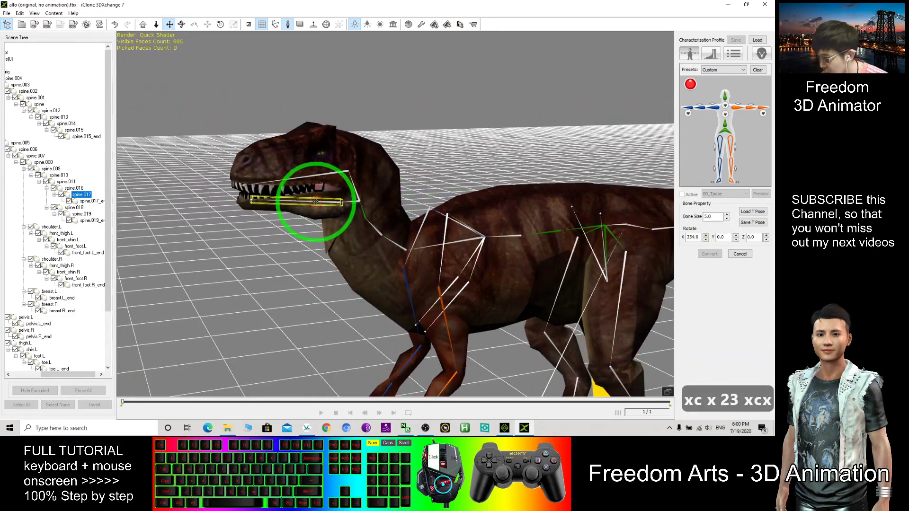
pyautogui.press('e')
pyautogui.doubleClick(281, 201)
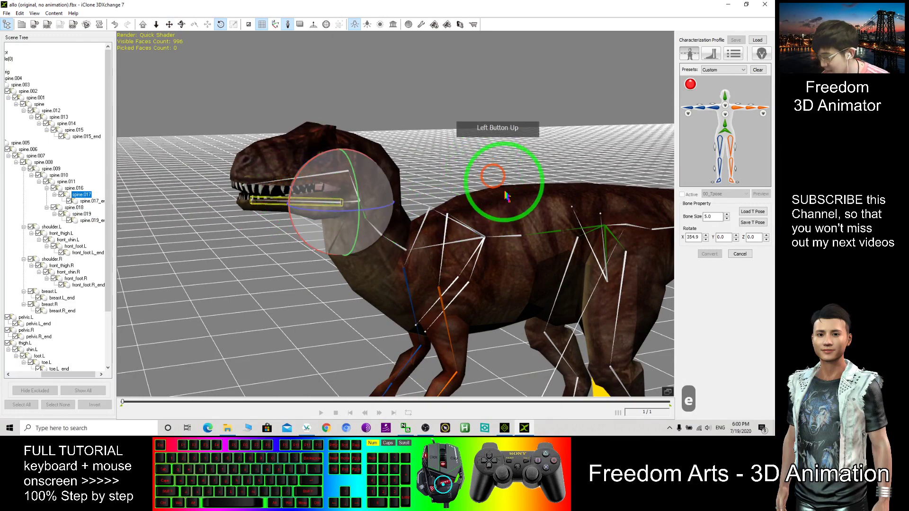
pyautogui.press('x')
pyautogui.moveTo(321, 193)
pyautogui.mouseDown()
pyautogui.moveTo(548, 208)
pyautogui.moveTo(604, 239)
pyautogui.moveTo(345, 211)
pyautogui.moveTo(473, 253)
pyautogui.mouseUp()
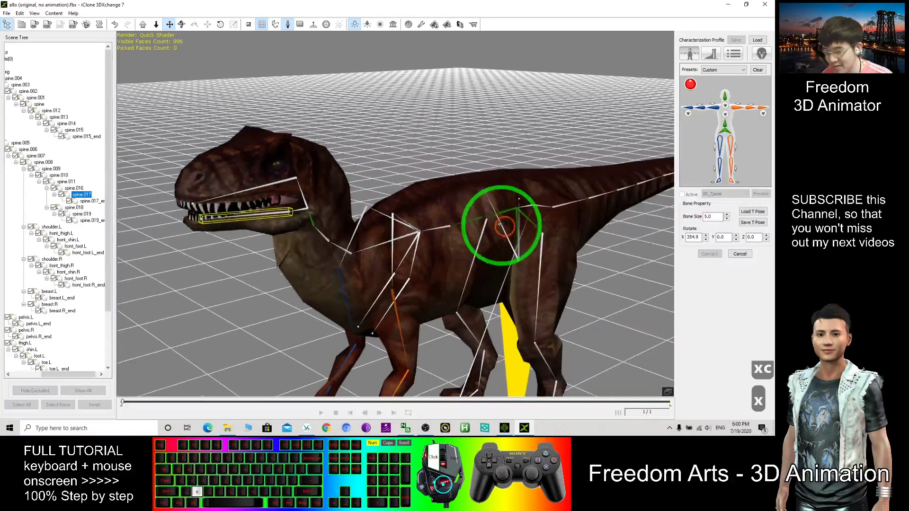
# Assign the thigh and upper hind leg bones to the figure's leg slots
pyautogui.moveTo(493, 223); pyautogui.dragTo(552, 157)
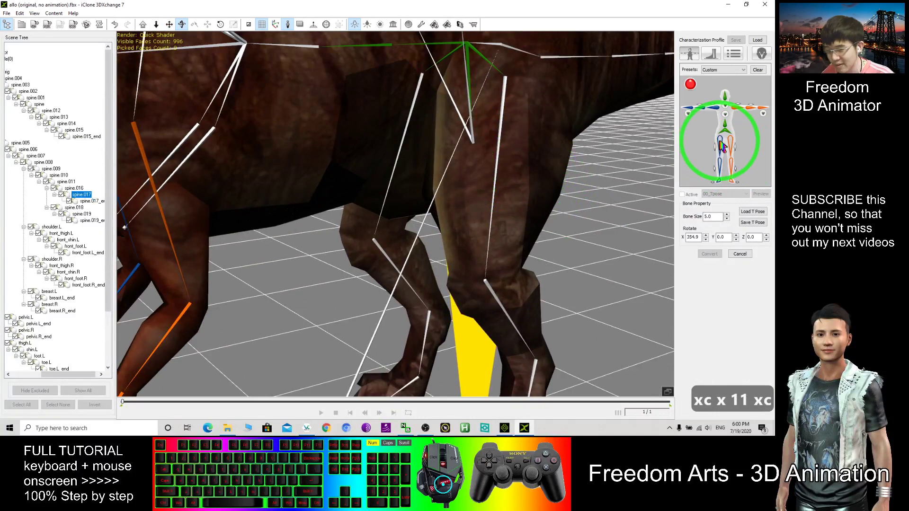
pyautogui.moveTo(722, 146); pyautogui.dragTo(410, 100)
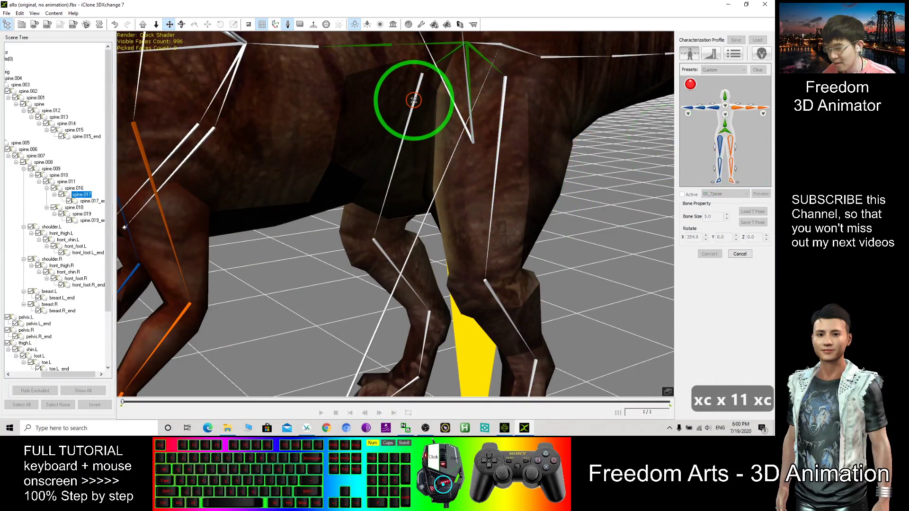
pyautogui.moveTo(719, 135); pyautogui.dragTo(505, 100)
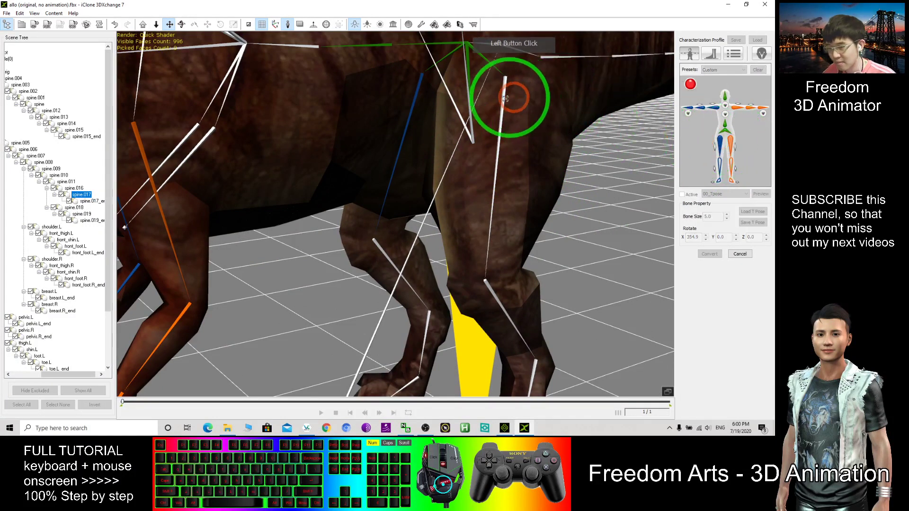
pyautogui.moveTo(719, 174); pyautogui.dragTo(513, 221)
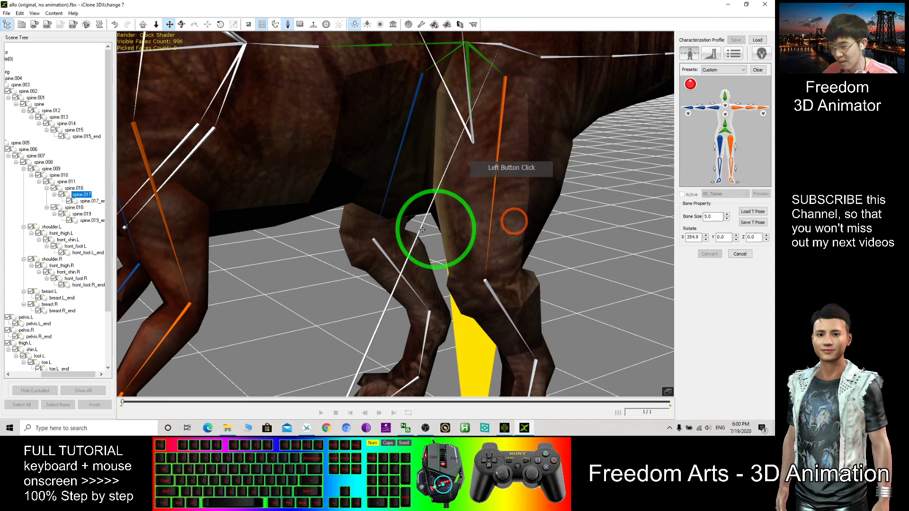
pyautogui.click(382, 246)
pyautogui.click(718, 177)
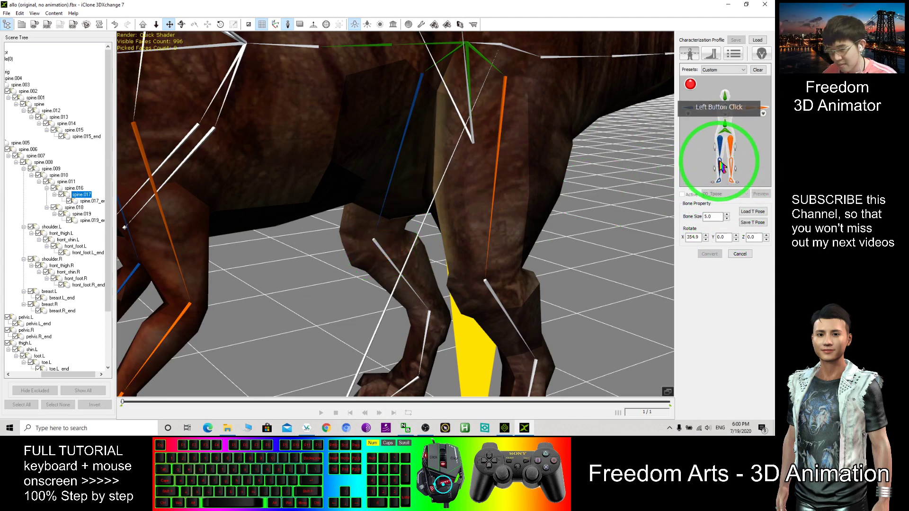
pyautogui.click(379, 246)
# Map the lower hind leg and both hind foot bones to the figure's leg and foot slots
pyautogui.moveTo(380, 246); pyautogui.dragTo(554, 222)
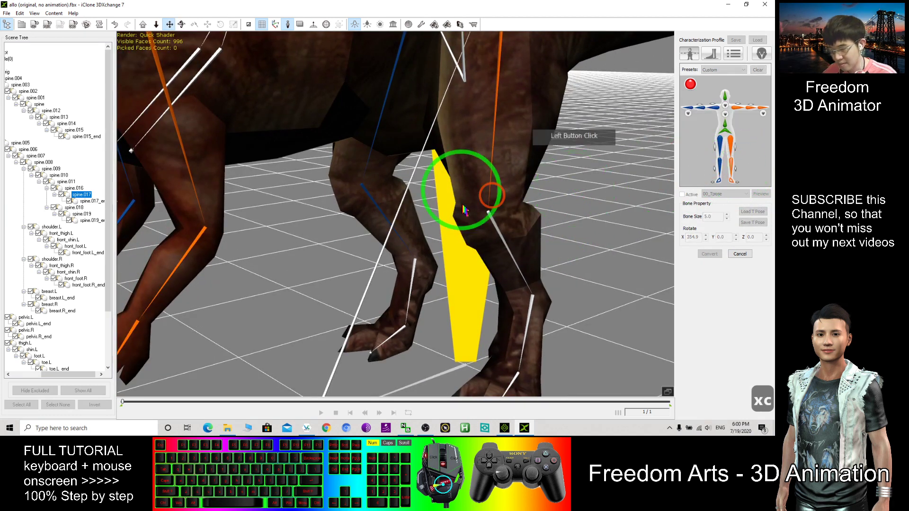
pyautogui.click(487, 226)
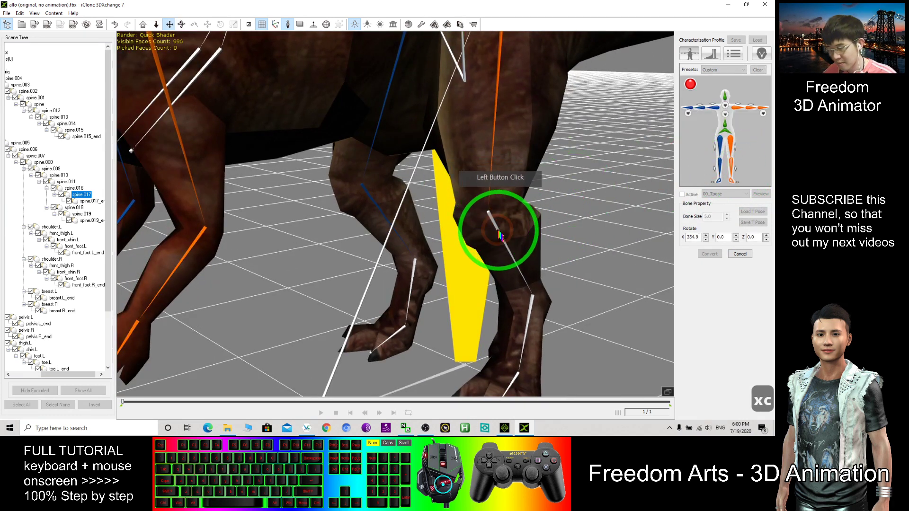
pyautogui.moveTo(507, 234); pyautogui.dragTo(473, 209)
pyautogui.click(719, 180)
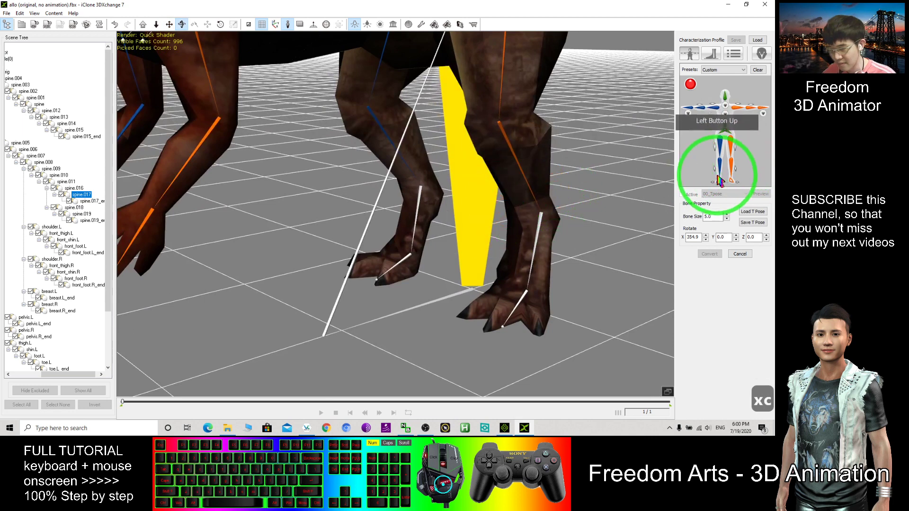
pyautogui.click(473, 193)
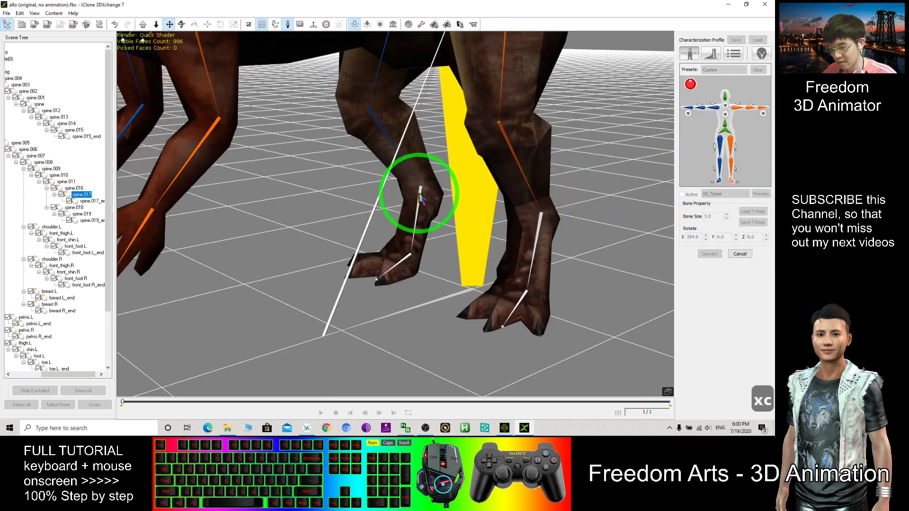
pyautogui.click(731, 182)
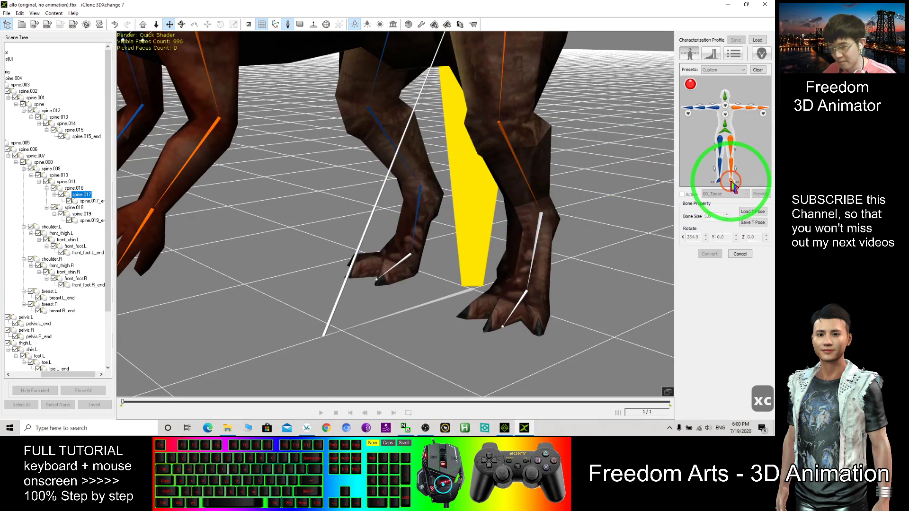
pyautogui.click(558, 217)
pyautogui.scroll(-7, 537, 227)
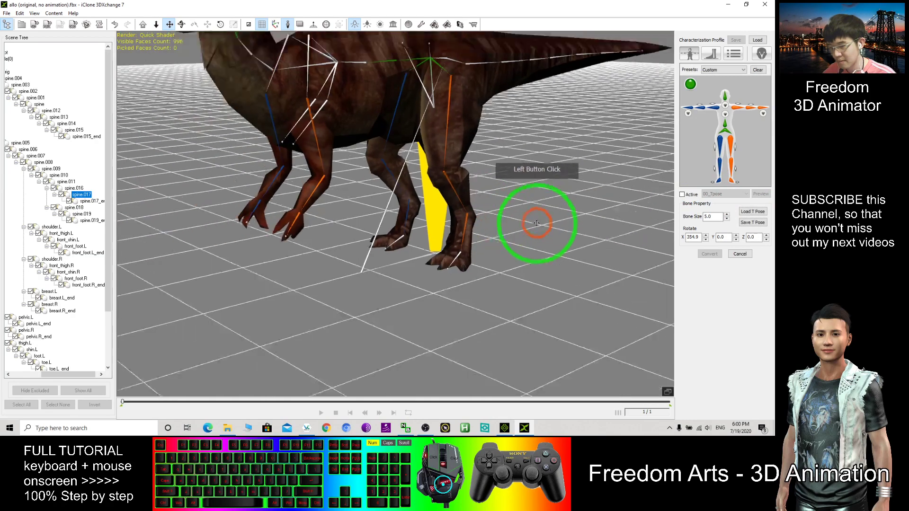
pyautogui.moveTo(493, 239)
pyautogui.mouseDown()
pyautogui.moveTo(325, 260)
pyautogui.moveTo(330, 216)
pyautogui.moveTo(416, 203)
pyautogui.moveTo(243, 152)
pyautogui.moveTo(365, 179)
pyautogui.mouseUp()
pyautogui.click(248, 164)
pyautogui.moveTo(418, 199); pyautogui.dragTo(660, 170)
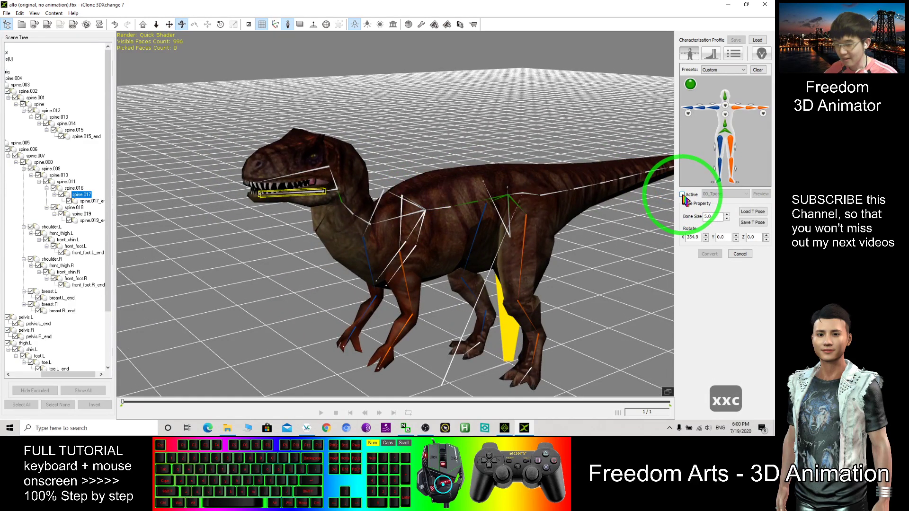
# Tick Active to apply the 00_TPose pose to the dinosaur's characterization
pyautogui.click(683, 196)
pyautogui.scroll(2, 645, 193)
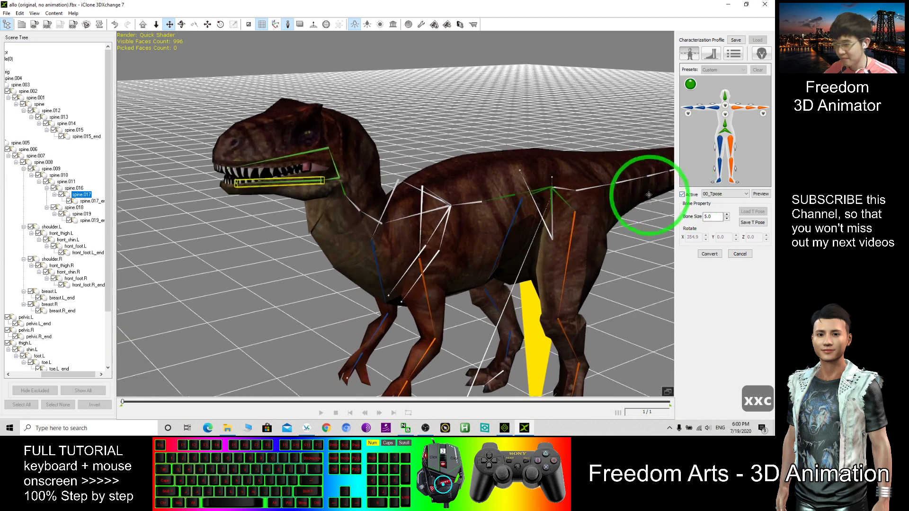
pyautogui.scroll(2, 430, 166)
pyautogui.scroll(2, 457, 136)
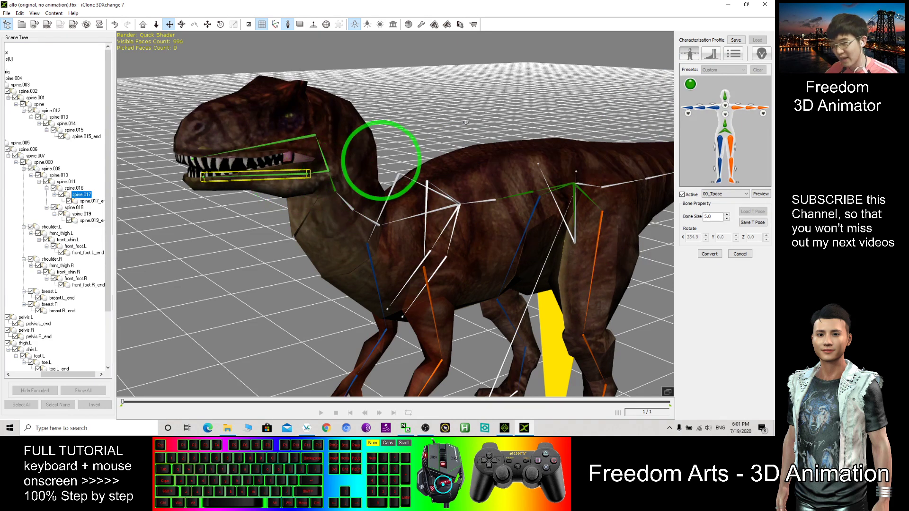
# In Face/Extend Mapping, slightly rotate the jaw and use Map to Jaw on spine.017
pyautogui.click(762, 57)
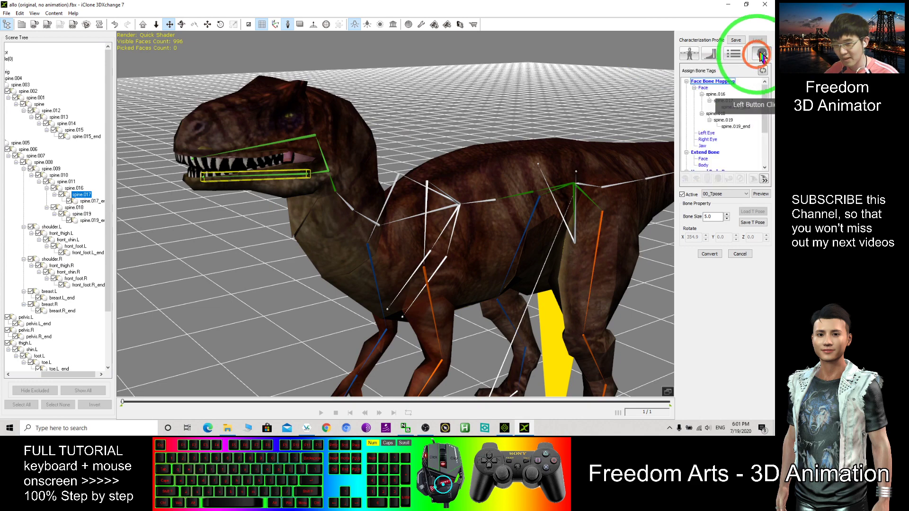
pyautogui.moveTo(475, 128)
pyautogui.keyDown('alt'); pyautogui.mouseDown()
pyautogui.moveTo(429, 135)
pyautogui.moveTo(372, 173)
pyautogui.mouseUp(); pyautogui.keyUp('alt')
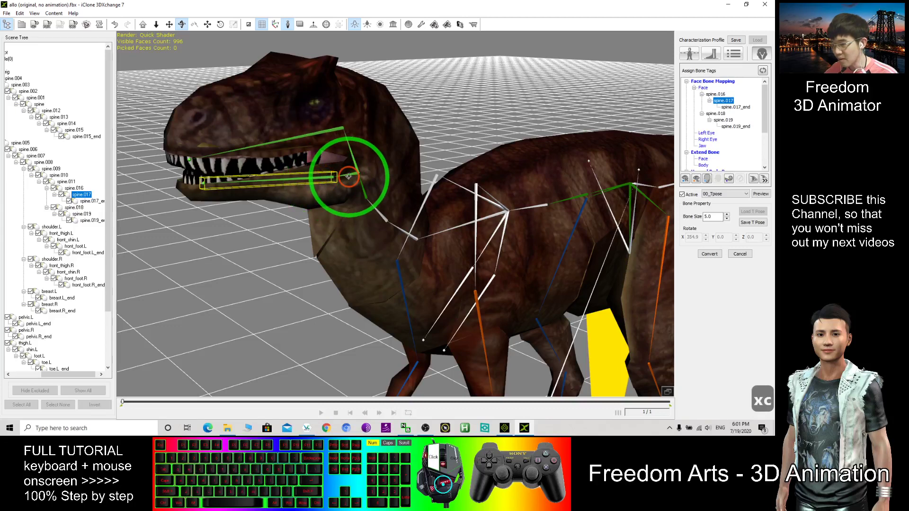
pyautogui.keyDown('alt'); pyautogui.moveTo(348, 175); pyautogui.dragTo(319, 162); pyautogui.keyUp('alt')
pyautogui.press('e')
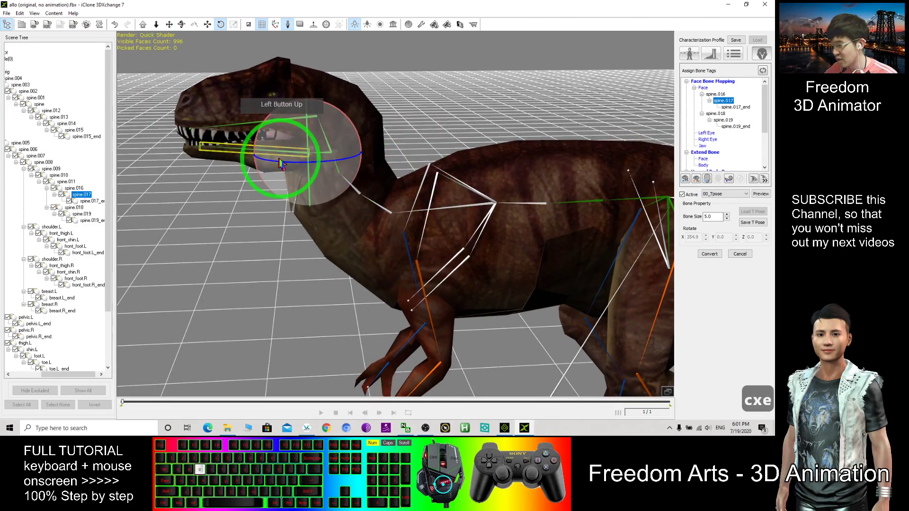
pyautogui.moveTo(261, 135); pyautogui.dragTo(264, 135)
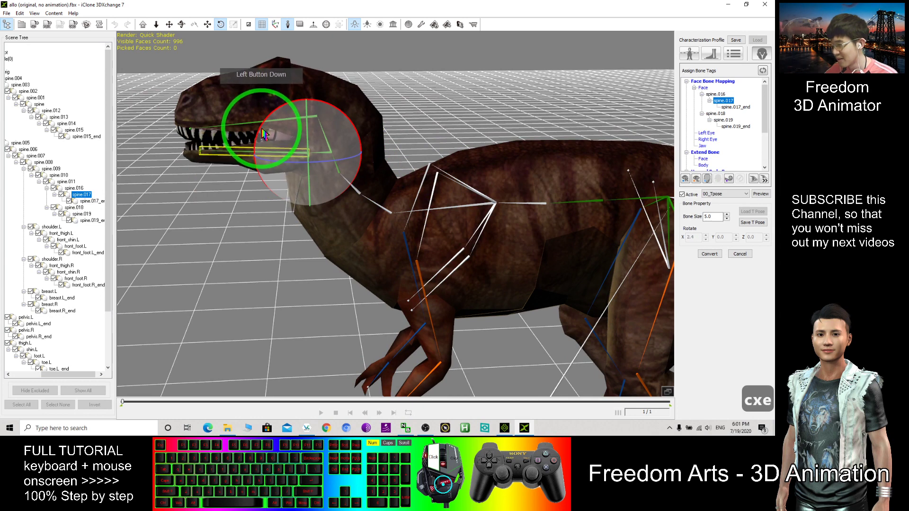
pyautogui.keyDown('alt'); pyautogui.moveTo(270, 135); pyautogui.dragTo(270, 207); pyautogui.keyUp('alt')
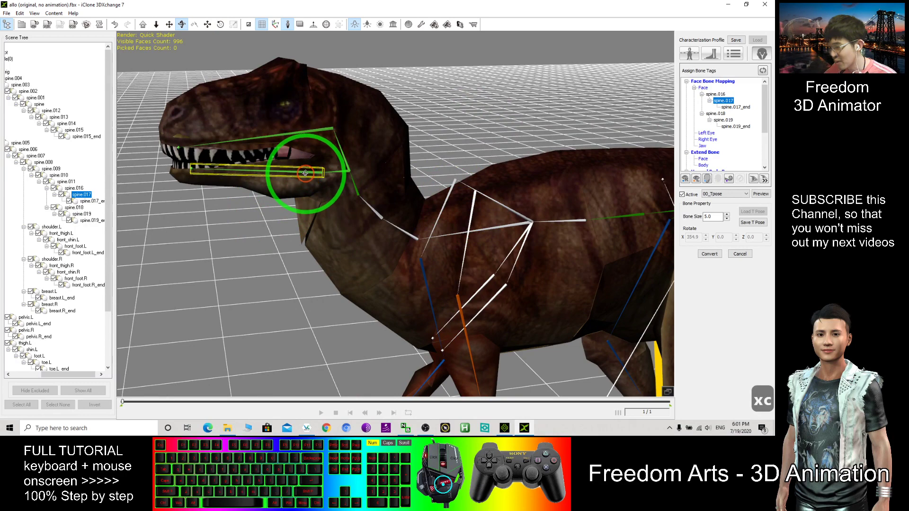
pyautogui.press('c')
pyautogui.press('c')
pyautogui.press('c')
pyautogui.click(717, 180)
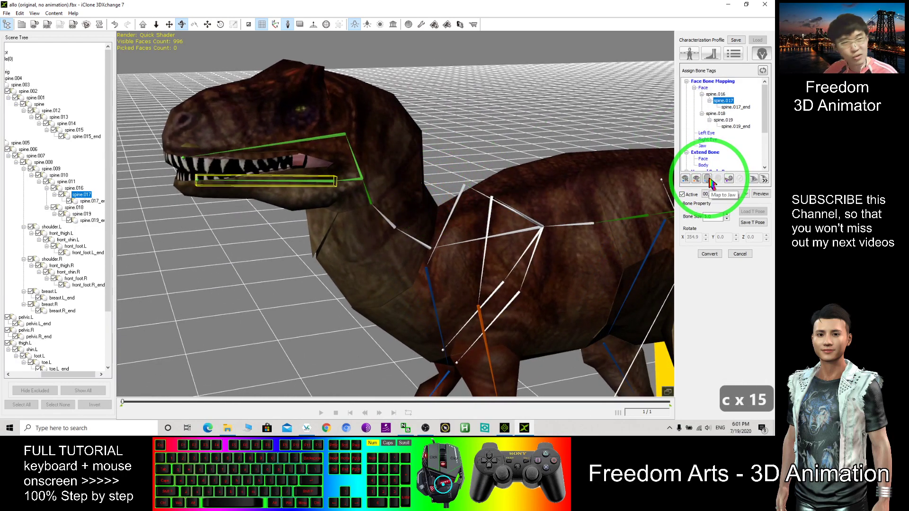
pyautogui.click(708, 180)
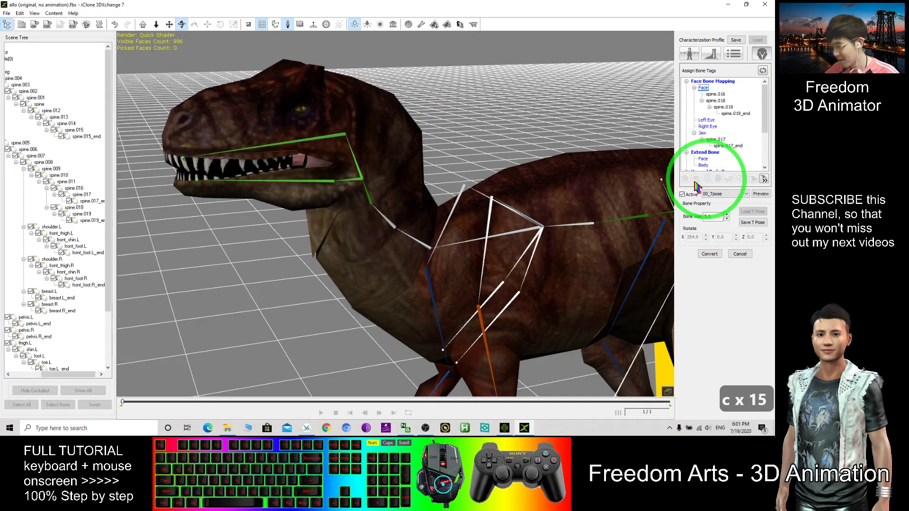
pyautogui.moveTo(697, 186); pyautogui.dragTo(489, 167)
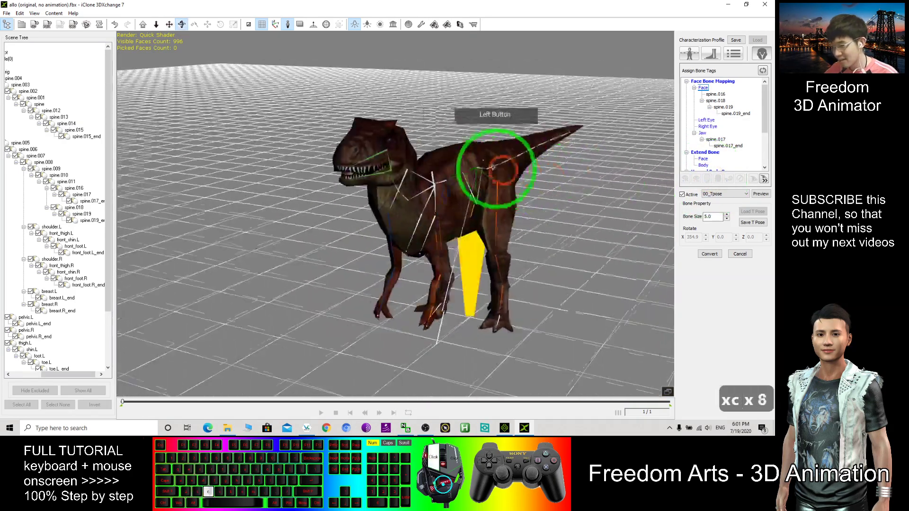
pyautogui.moveTo(495, 165); pyautogui.dragTo(464, 118)
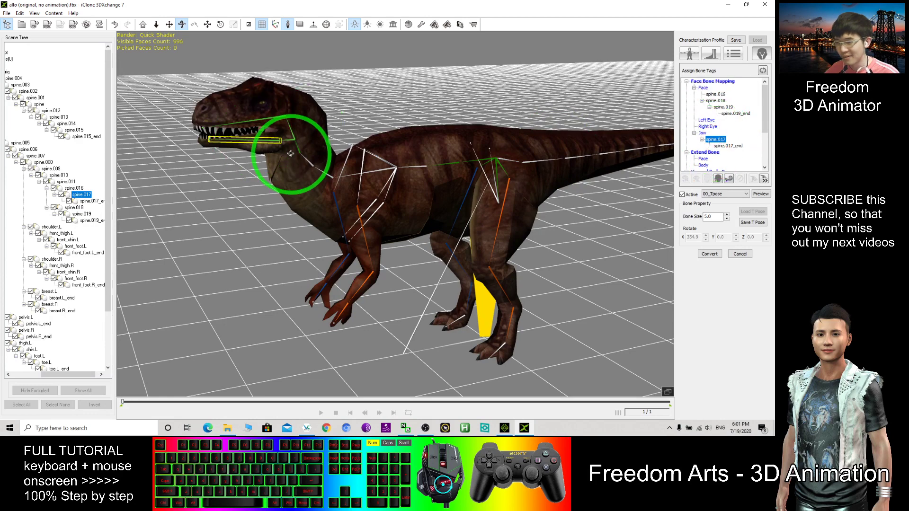
# Click Convert to apply the bone mapping, then orbit so the dinosaur faces the viewer
pyautogui.moveTo(325, 170); pyautogui.dragTo(608, 259)
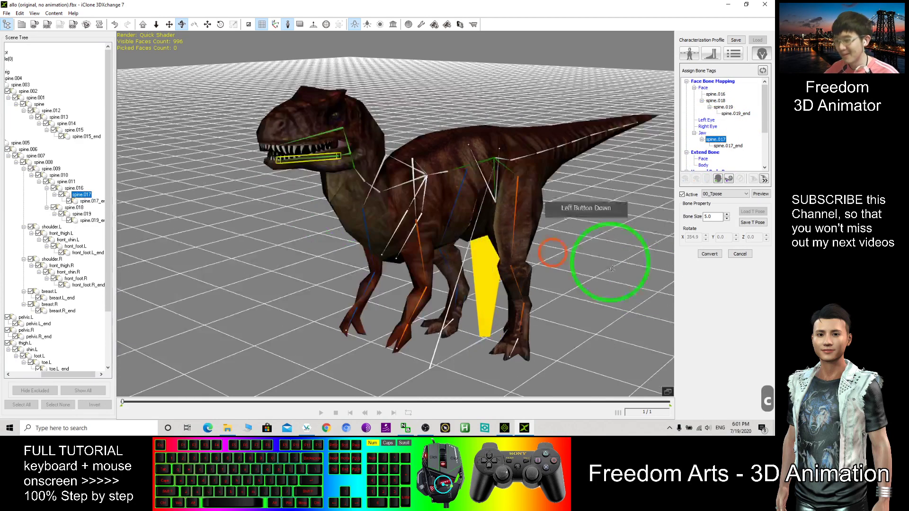
pyautogui.click(560, 243)
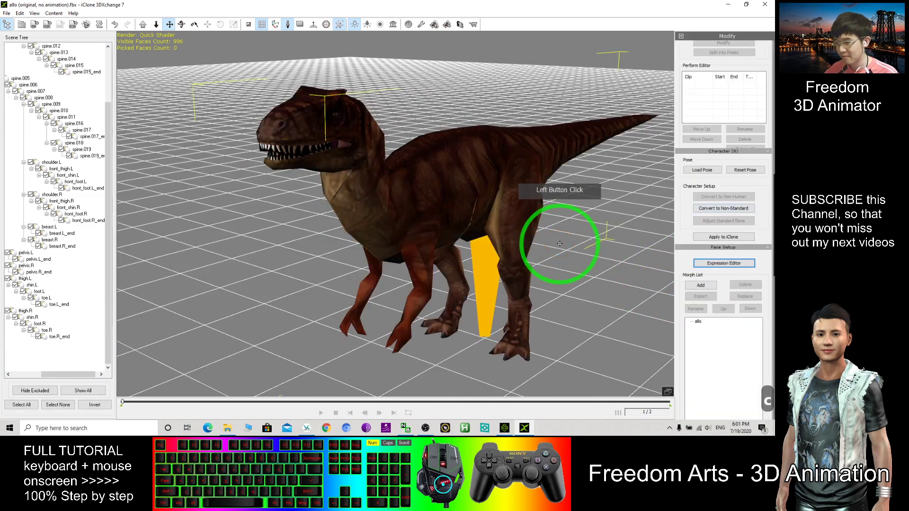
pyautogui.press('x')
pyautogui.moveTo(559, 244)
pyautogui.mouseDown()
pyautogui.moveTo(638, 243)
pyautogui.moveTo(485, 248)
pyautogui.mouseUp()
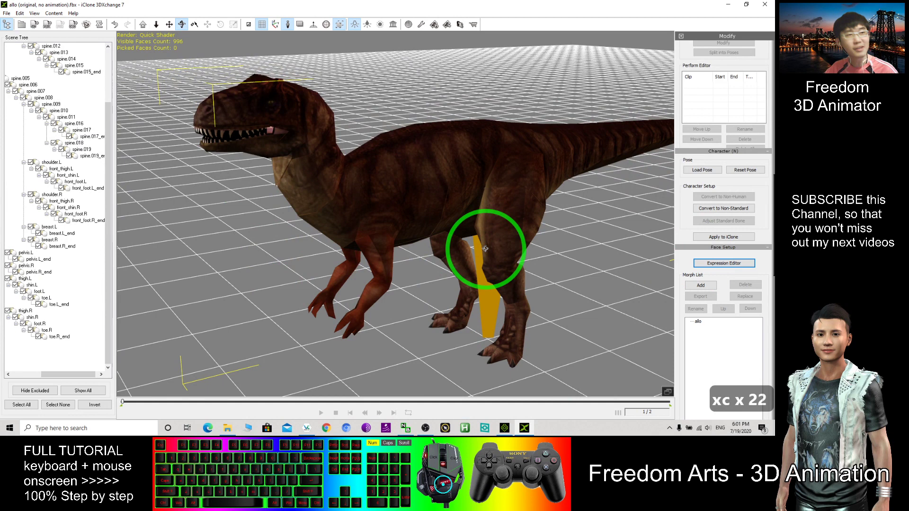
# Open the Expression Editor and preview the look-down, look-left and other Head presets
pyautogui.click(713, 266)
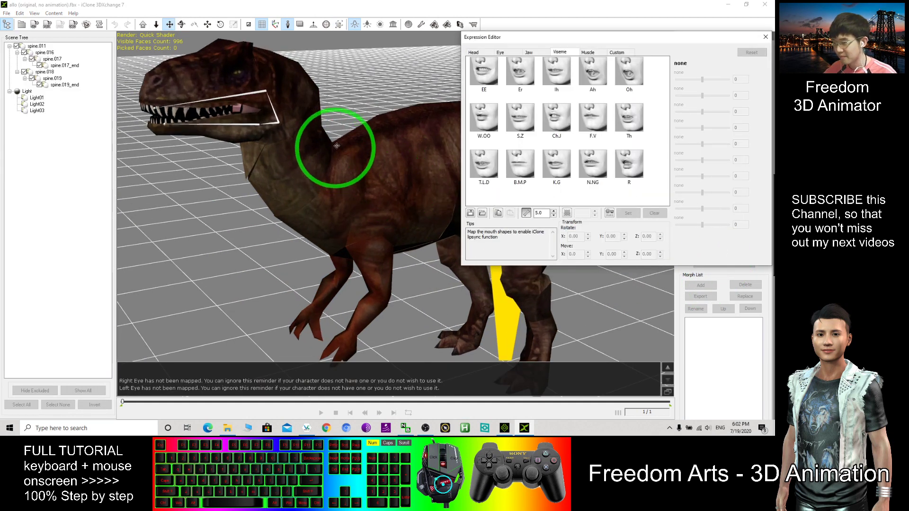
pyautogui.click(473, 53)
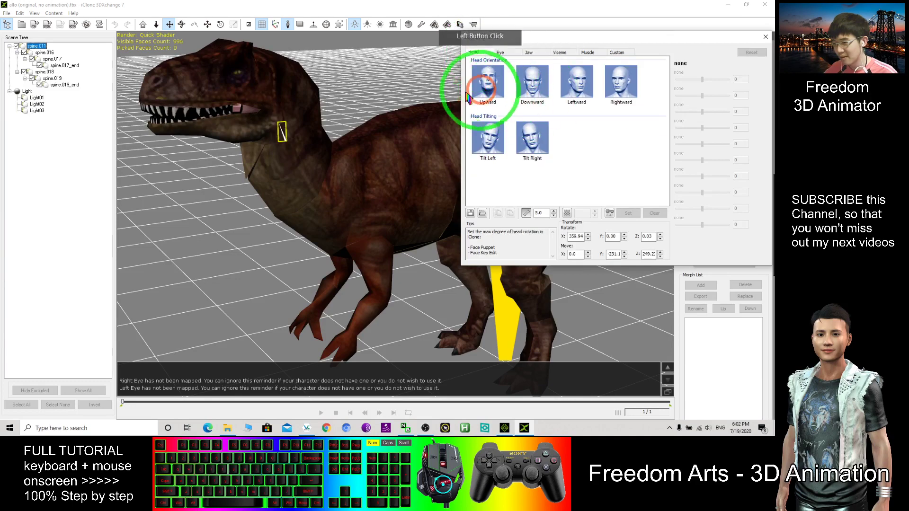
pyautogui.moveTo(348, 125)
pyautogui.mouseDown()
pyautogui.moveTo(332, 114)
pyautogui.moveTo(514, 111)
pyautogui.mouseUp()
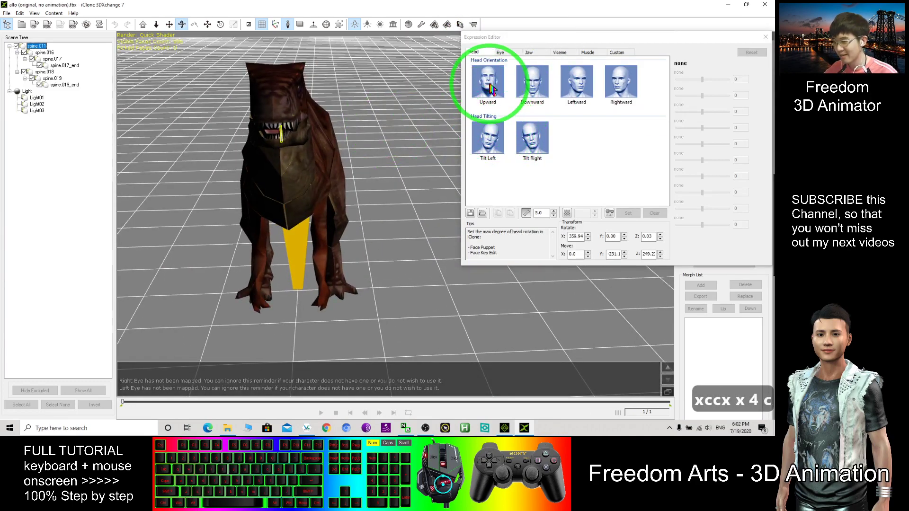
pyautogui.click(531, 81)
pyautogui.click(568, 85)
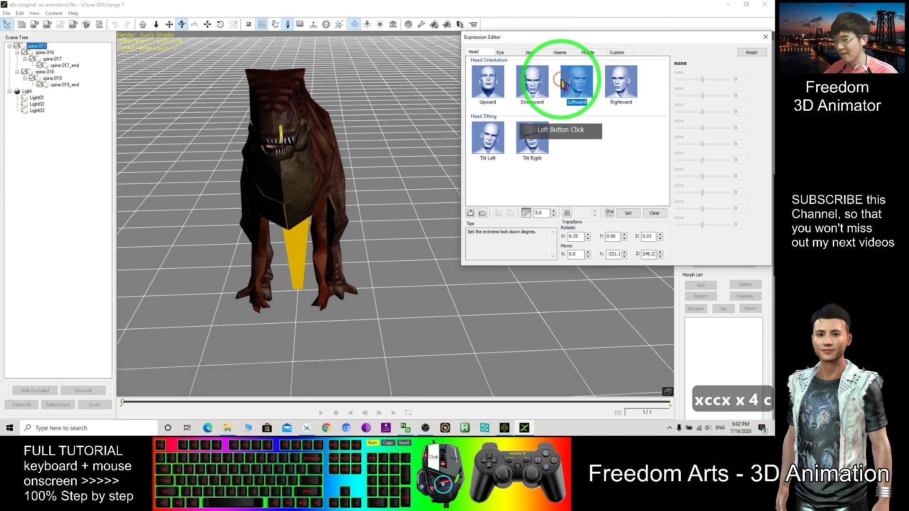
pyautogui.click(487, 81)
pyautogui.click(531, 81)
pyautogui.click(589, 83)
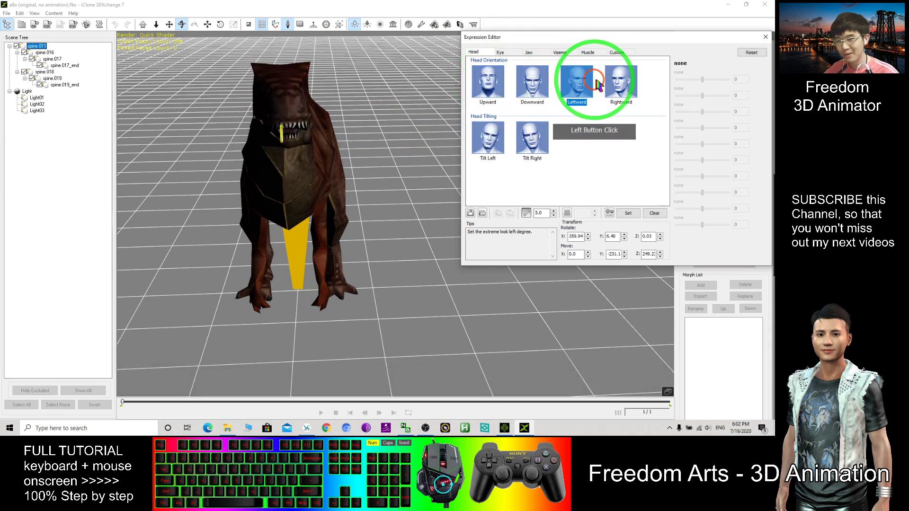
pyautogui.click(620, 81)
pyautogui.click(487, 81)
pyautogui.click(507, 47)
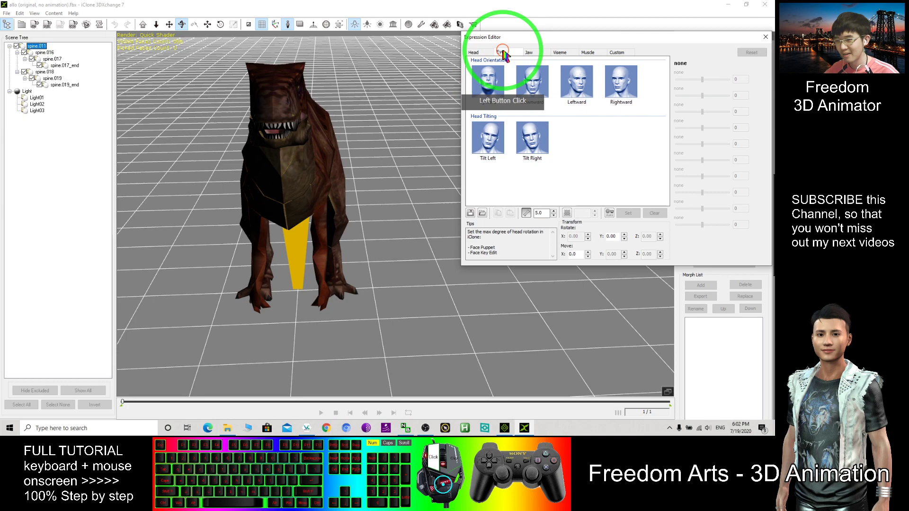
# Pass through the Eye presets to the Jaw tab and select Drop Jaw on spine.017
pyautogui.click(503, 55)
pyautogui.moveTo(376, 116); pyautogui.dragTo(499, 96)
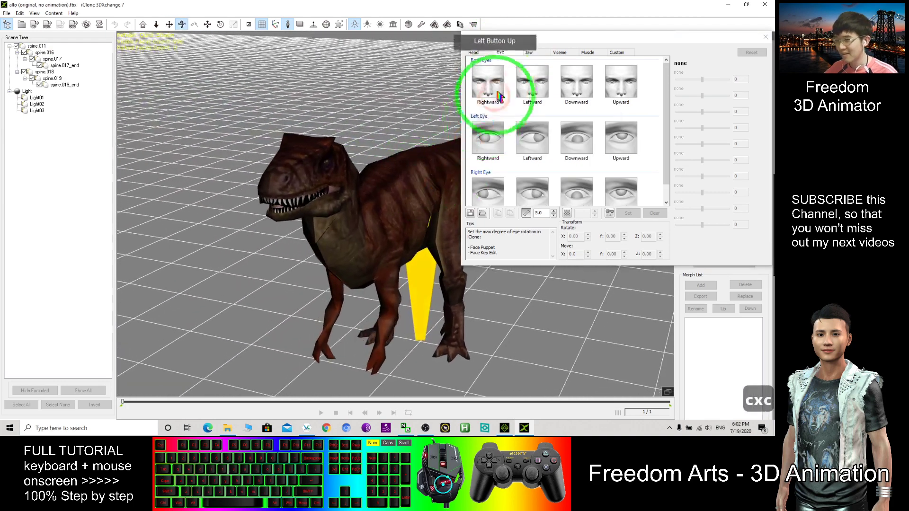
pyautogui.click(528, 52)
pyautogui.click(492, 82)
pyautogui.click(368, 178)
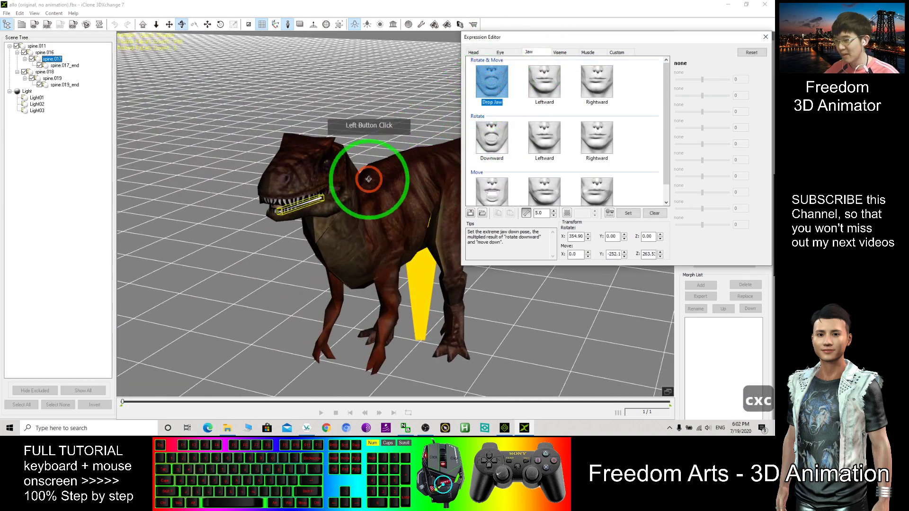
# Zoom the view in close on the dinosaur's head
pyautogui.moveTo(248, 159); pyautogui.dragTo(259, 178)
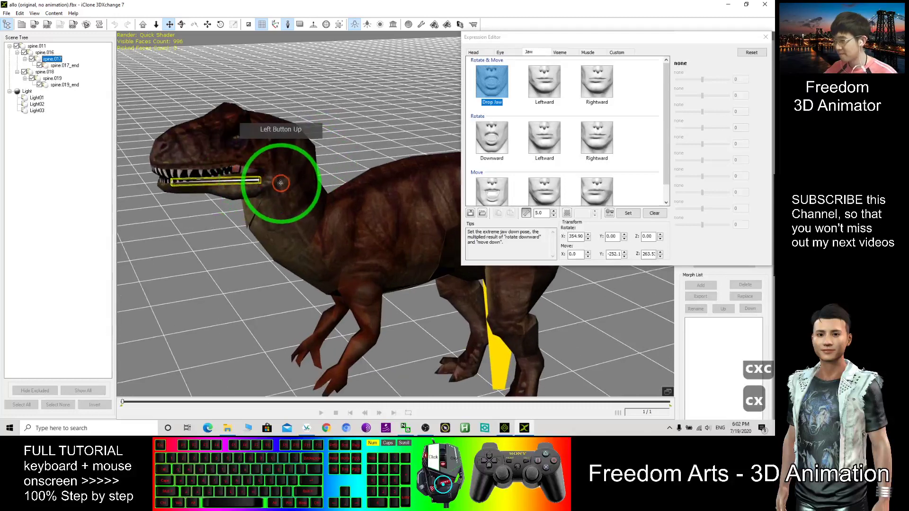
pyautogui.click(212, 188)
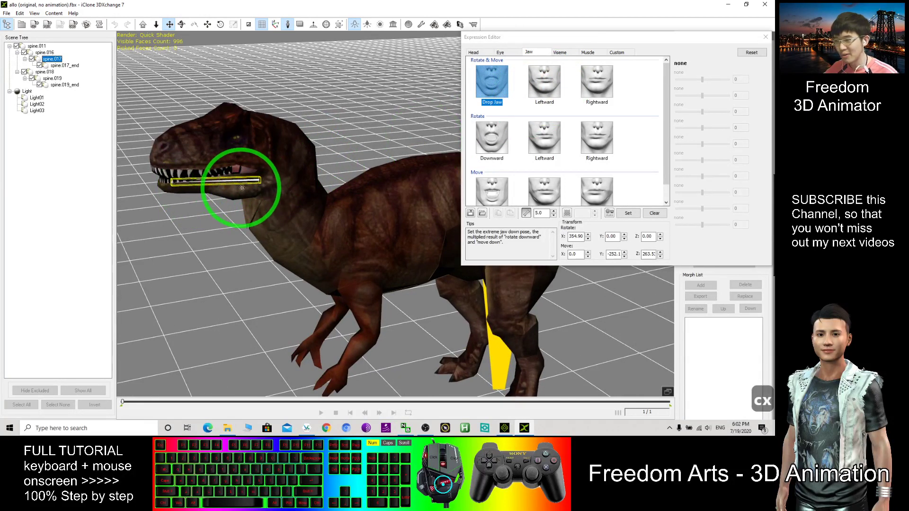
pyautogui.press('x')
pyautogui.press('c')
pyautogui.moveTo(242, 188); pyautogui.dragTo(329, 186)
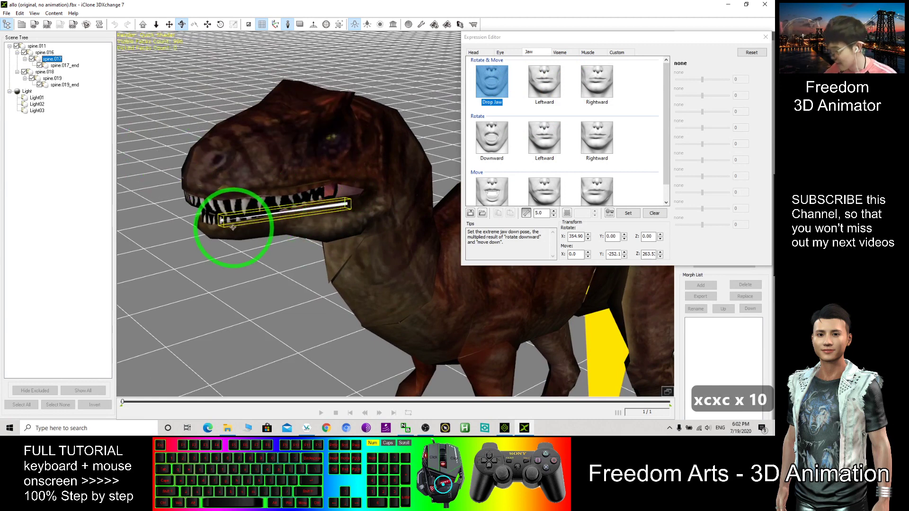
# Rotate jaw bone spine.017 wide open and set it as the Drop Jaw pose
pyautogui.press('e')
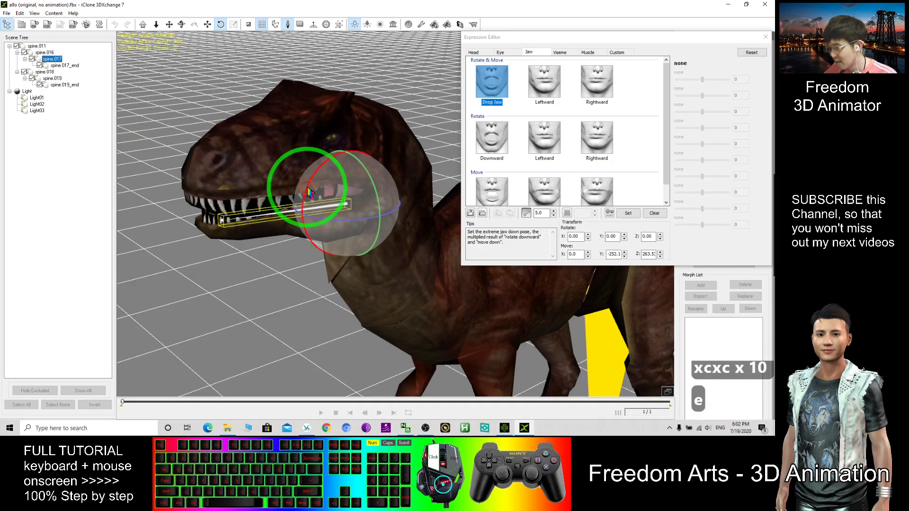
pyautogui.moveTo(309, 192); pyautogui.dragTo(307, 203)
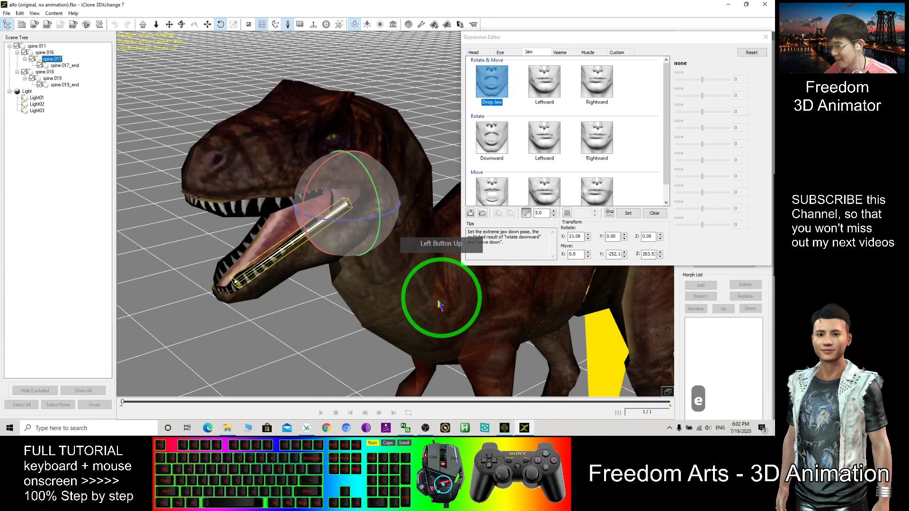
pyautogui.press('x')
pyautogui.moveTo(440, 304)
pyautogui.mouseDown()
pyautogui.moveTo(430, 249)
pyautogui.moveTo(314, 239)
pyautogui.mouseUp()
pyautogui.click(628, 213)
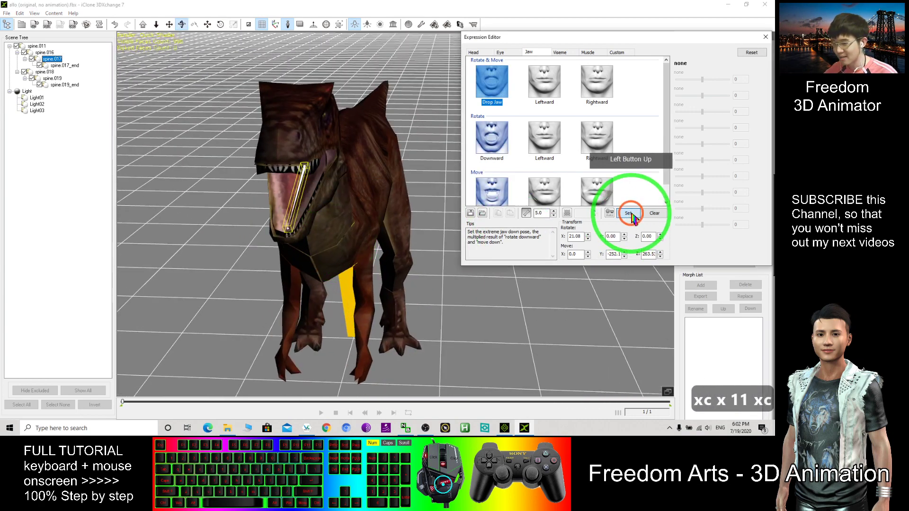
pyautogui.click(494, 84)
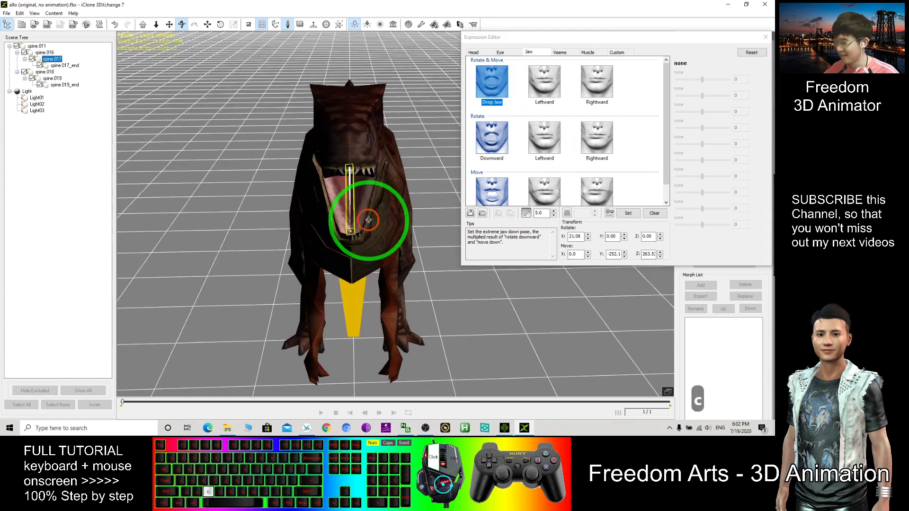
pyautogui.moveTo(426, 190); pyautogui.dragTo(544, 126)
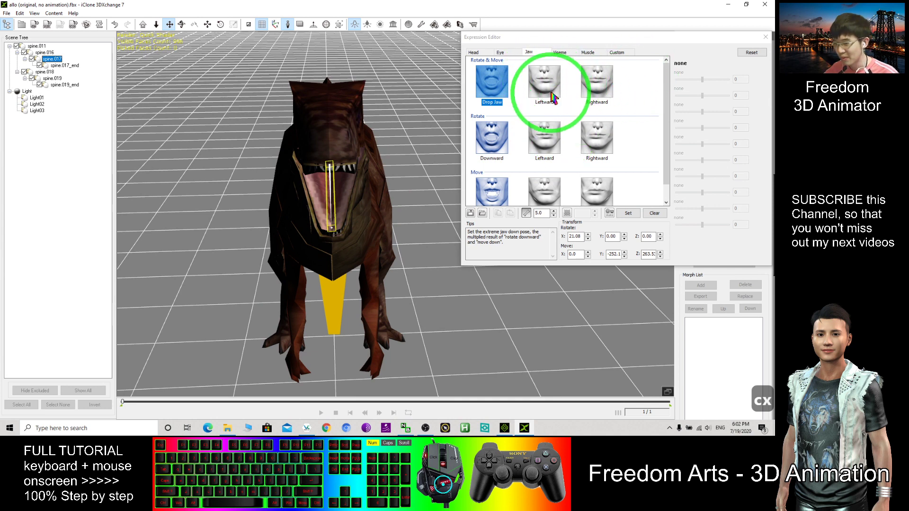
# Rotate the jaw to each side and set the Leftward and Rightward jaw poses
pyautogui.click(551, 96)
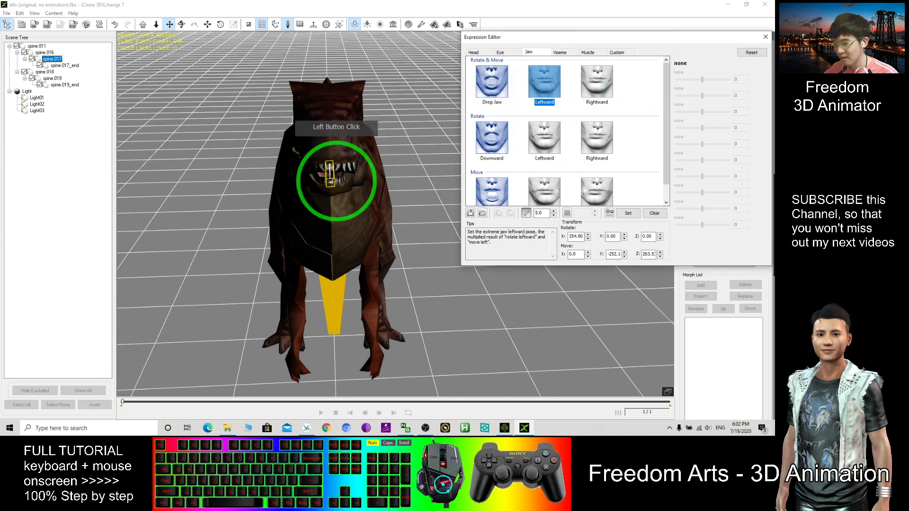
pyautogui.moveTo(310, 180); pyautogui.dragTo(313, 183)
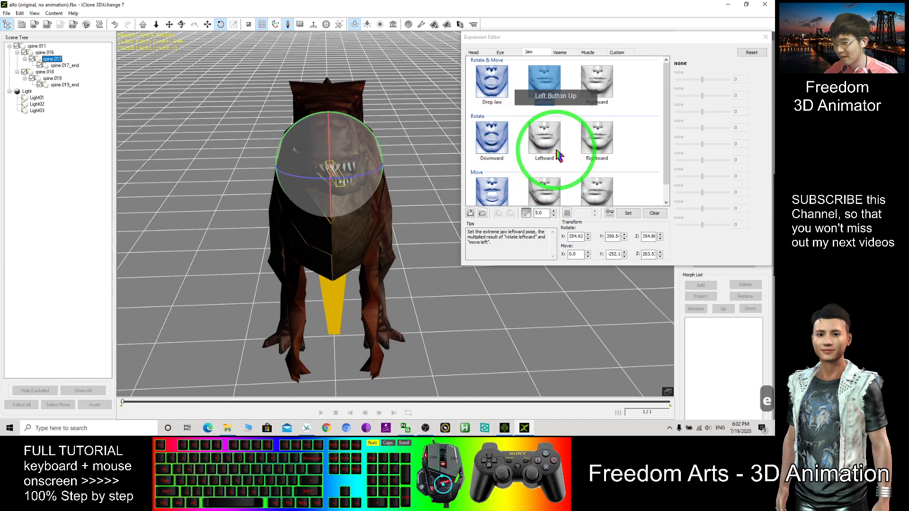
pyautogui.click(624, 212)
pyautogui.click(596, 81)
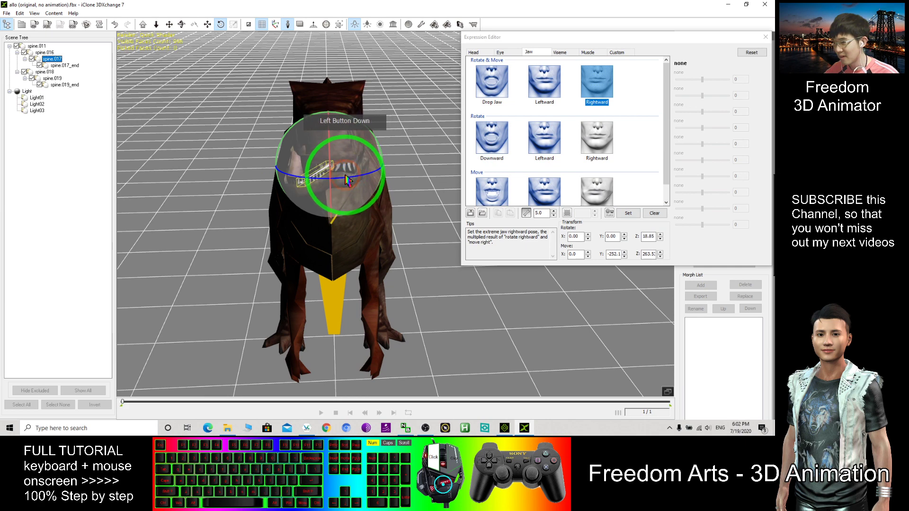
pyautogui.moveTo(353, 181); pyautogui.dragTo(409, 177)
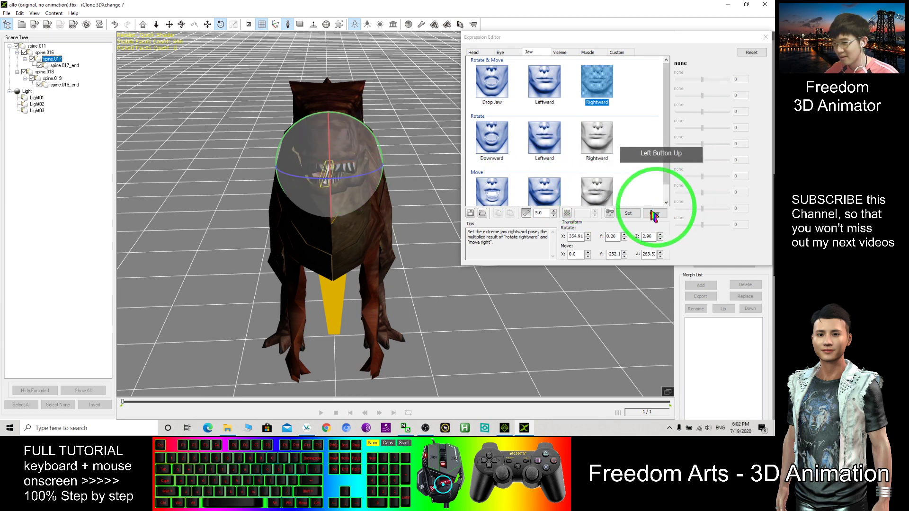
pyautogui.click(627, 211)
# Preview Drop Jaw and Leftward, then re-pose and set the Rightward jaw sideways
pyautogui.moveTo(223, 152)
pyautogui.mouseDown()
pyautogui.moveTo(399, 167)
pyautogui.moveTo(284, 163)
pyautogui.mouseUp()
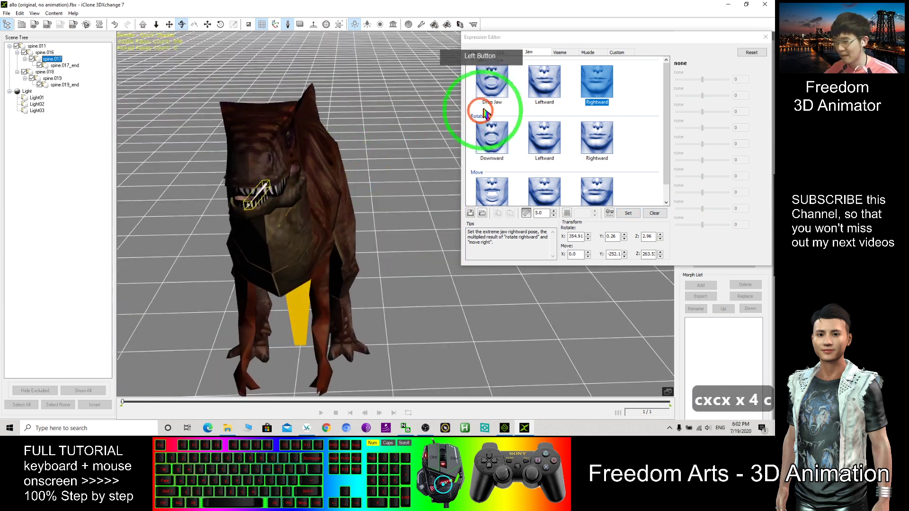
pyautogui.click(491, 82)
pyautogui.click(547, 85)
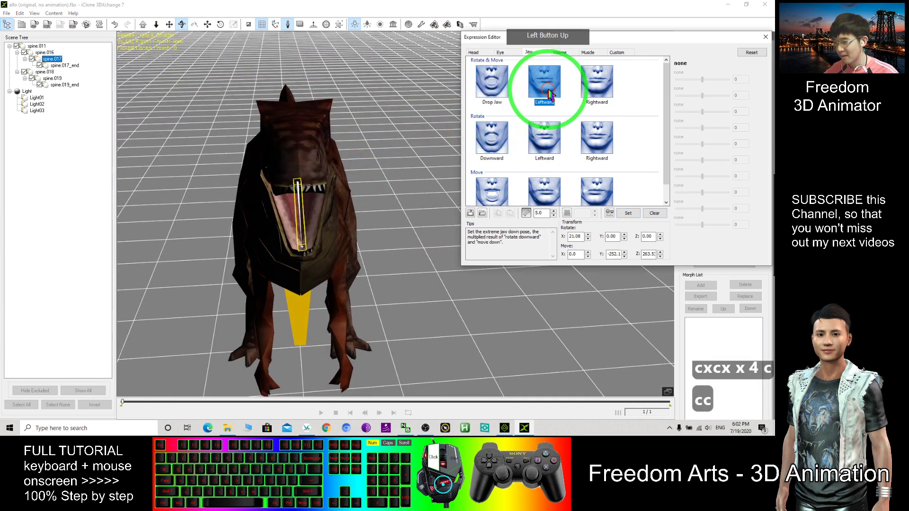
pyautogui.click(596, 82)
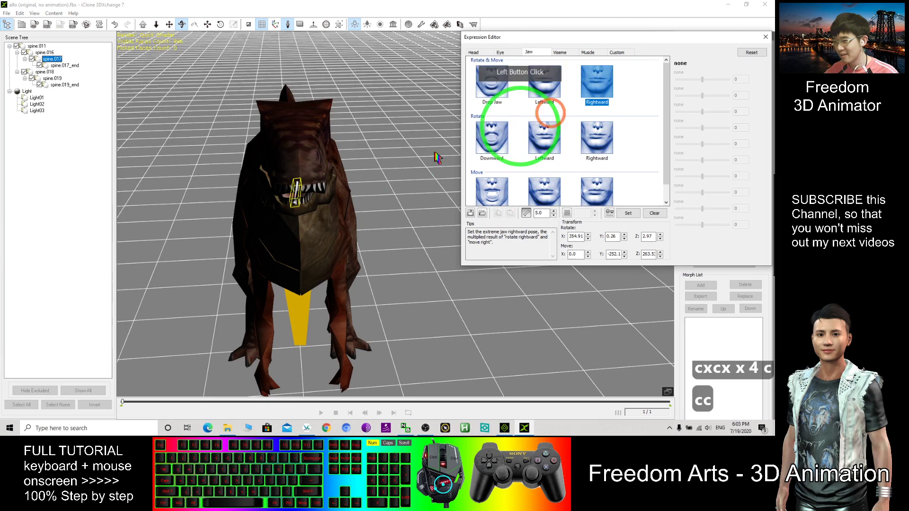
pyautogui.press('e')
pyautogui.moveTo(316, 200); pyautogui.dragTo(316, 201)
pyautogui.click(627, 213)
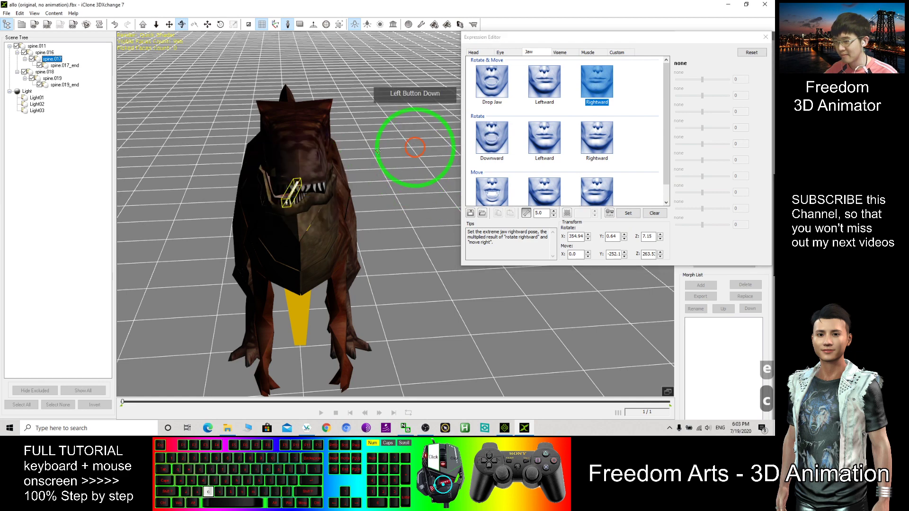
pyautogui.moveTo(417, 147); pyautogui.dragTo(537, 74)
# Show the Viseme shapes and set a jaw-open pose for EE
pyautogui.click(559, 52)
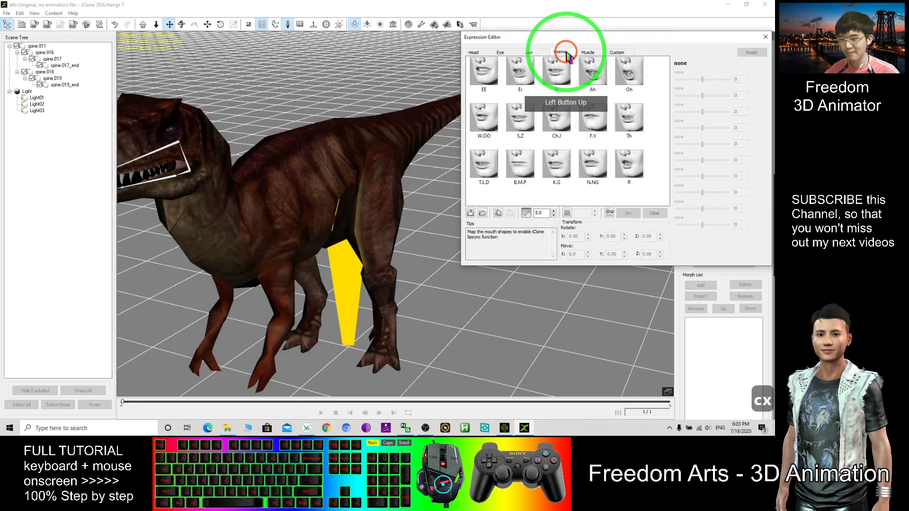
pyautogui.moveTo(291, 193)
pyautogui.mouseDown()
pyautogui.moveTo(323, 204)
pyautogui.moveTo(627, 96)
pyautogui.mouseUp()
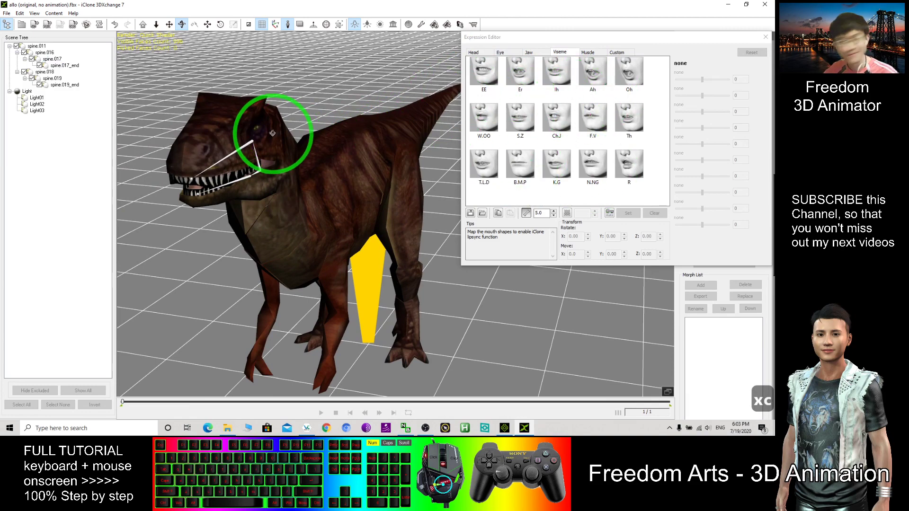
pyautogui.moveTo(315, 152)
pyautogui.mouseDown()
pyautogui.moveTo(407, 220)
pyautogui.moveTo(367, 177)
pyautogui.mouseUp()
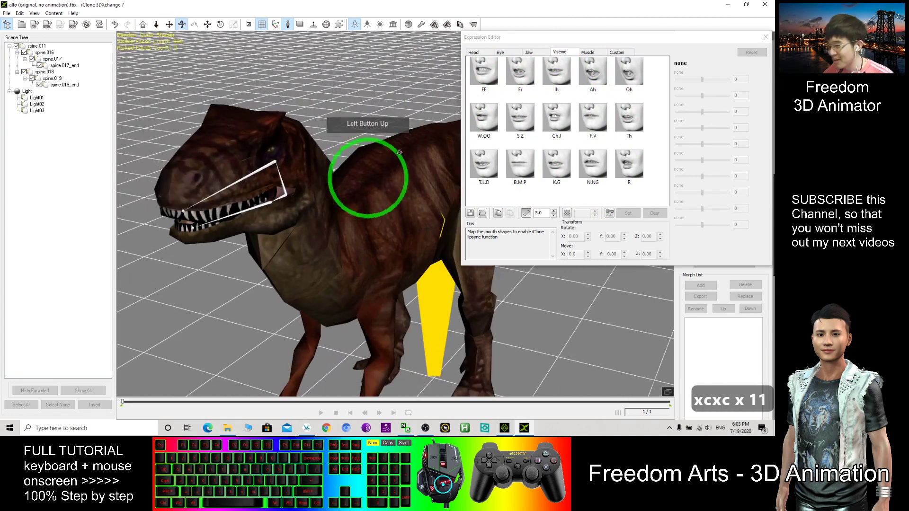
pyautogui.click(485, 78)
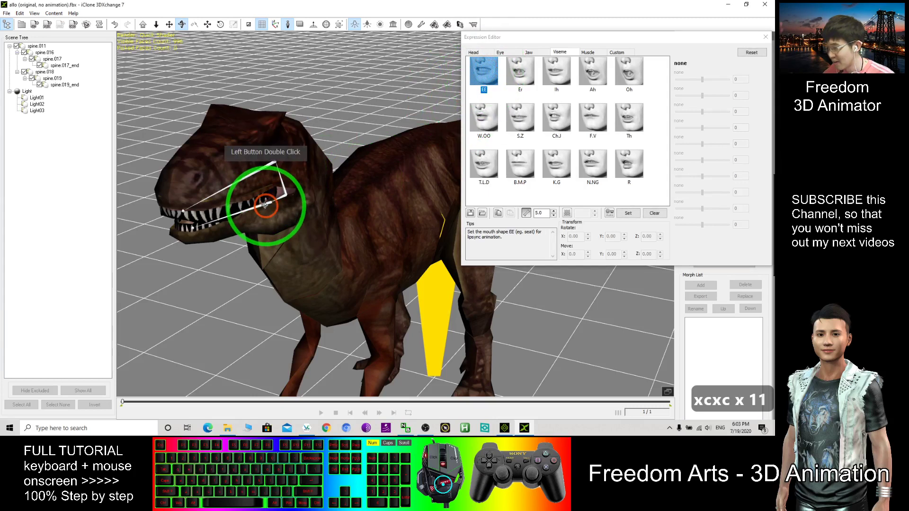
pyautogui.press('e')
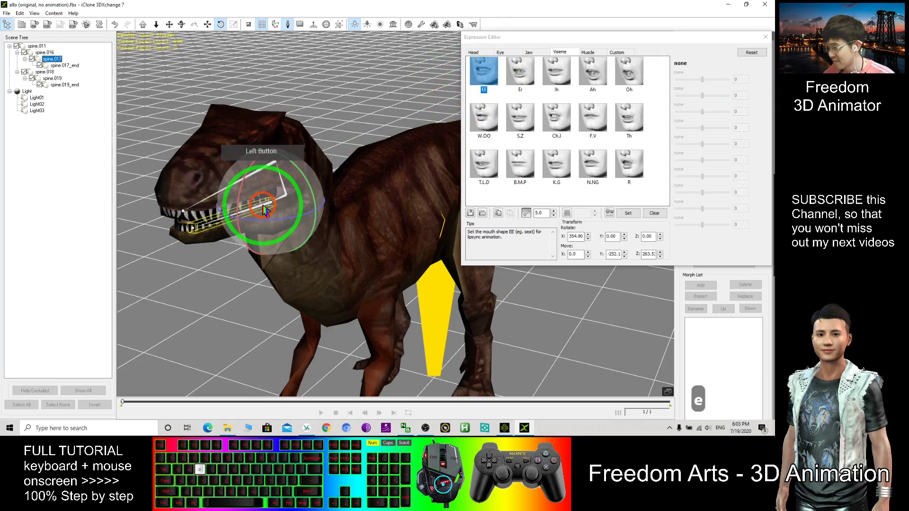
pyautogui.moveTo(242, 189); pyautogui.dragTo(561, 214)
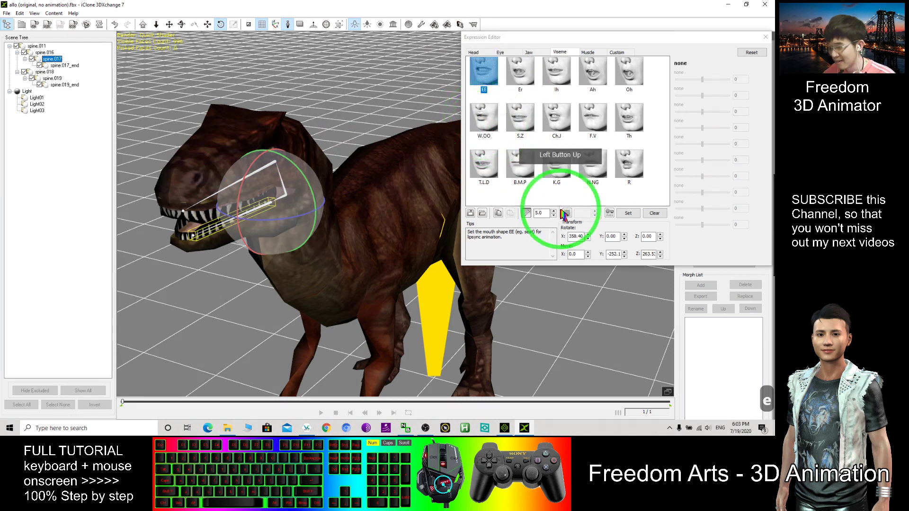
pyautogui.click(626, 216)
pyautogui.click(488, 76)
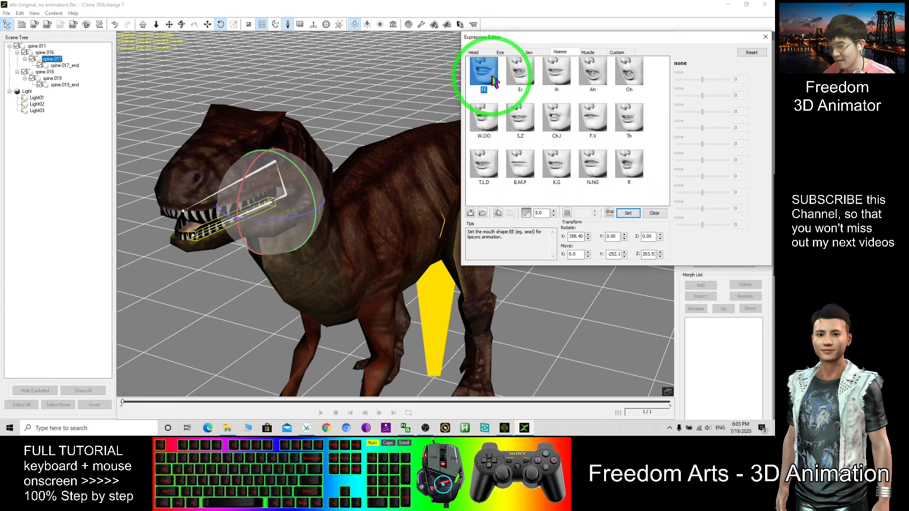
# Rotate the jaw for Er and Ih, set Ih, and start opening it for Ah
pyautogui.click(536, 82)
pyautogui.moveTo(334, 158)
pyautogui.mouseDown()
pyautogui.moveTo(242, 193)
pyautogui.moveTo(566, 234)
pyautogui.mouseUp()
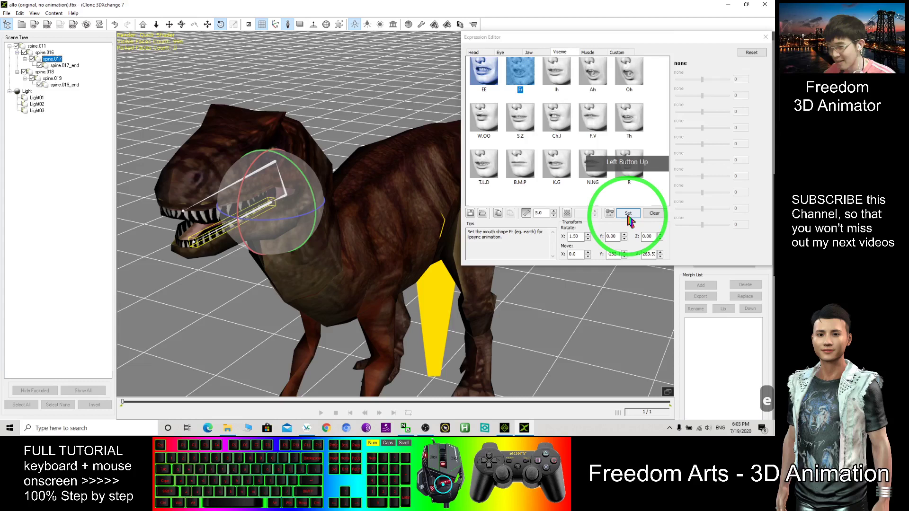
pyautogui.click(556, 71)
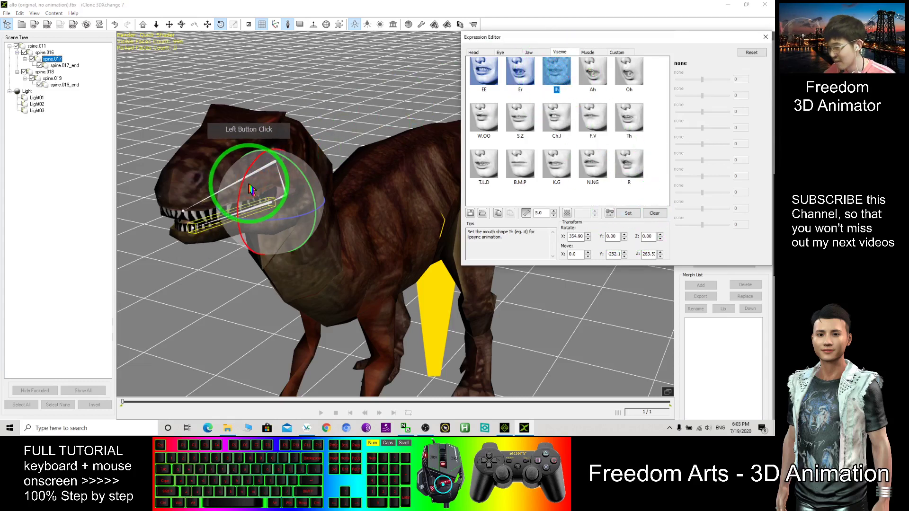
pyautogui.moveTo(244, 189); pyautogui.dragTo(244, 179)
pyautogui.click(628, 213)
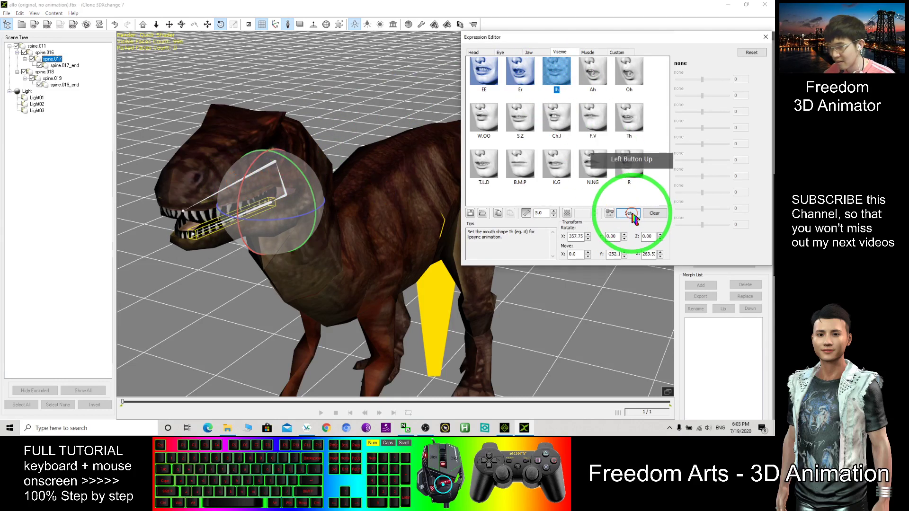
pyautogui.click(602, 98)
pyautogui.moveTo(243, 173); pyautogui.dragTo(244, 181)
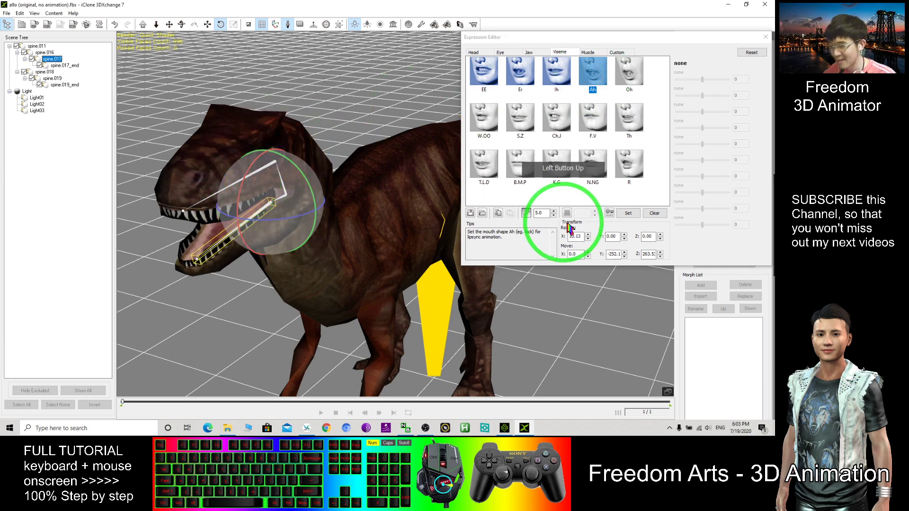
# Store the Ah jaw pose and recheck the Ah mouth shape
pyautogui.click(628, 213)
pyautogui.click(602, 50)
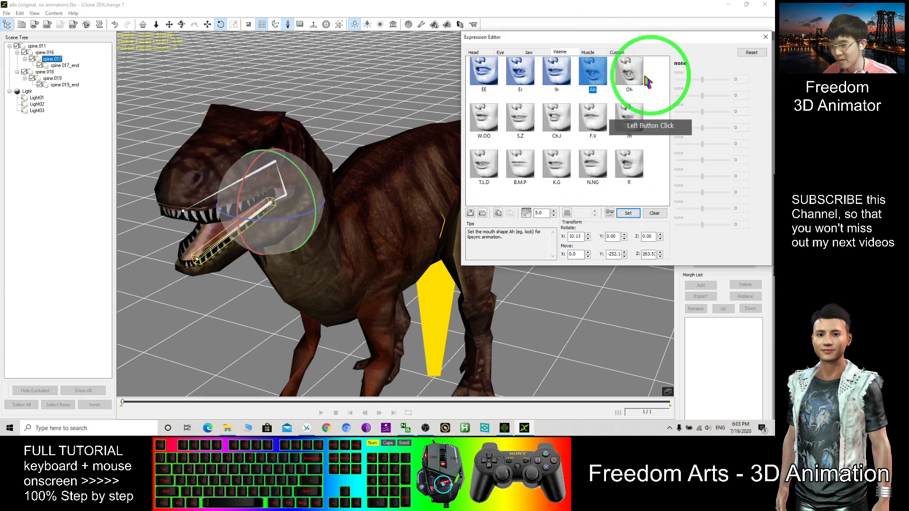
pyautogui.click(635, 77)
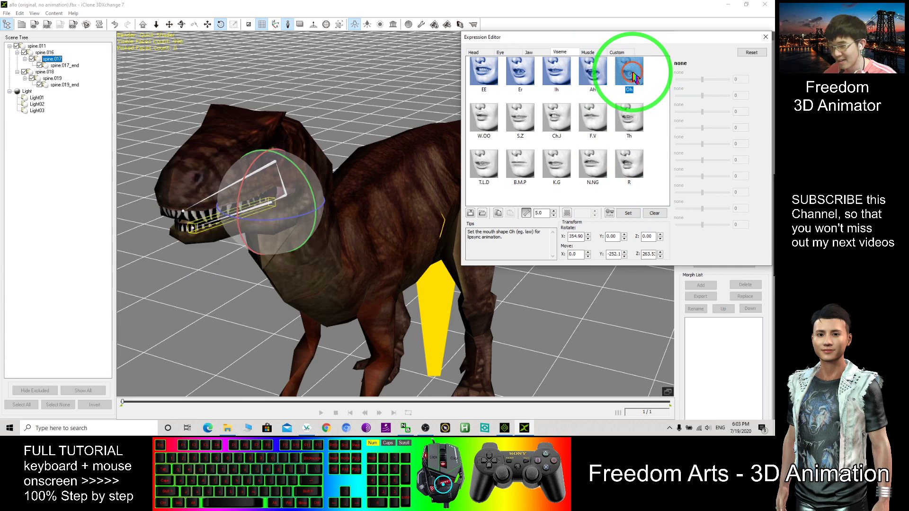
pyautogui.click(592, 84)
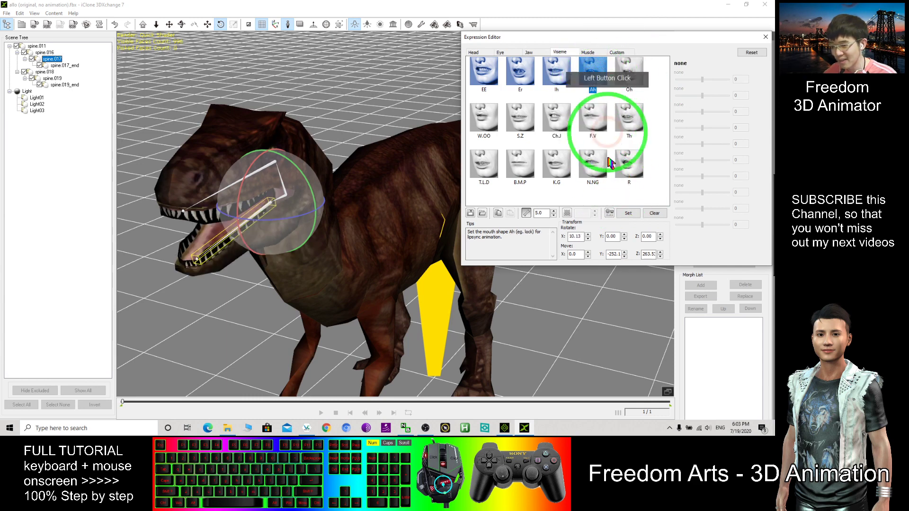
# Paste the jaw pose onto Oh, adjust and set it, then rotate the jaw for W.OO
pyautogui.click(632, 79)
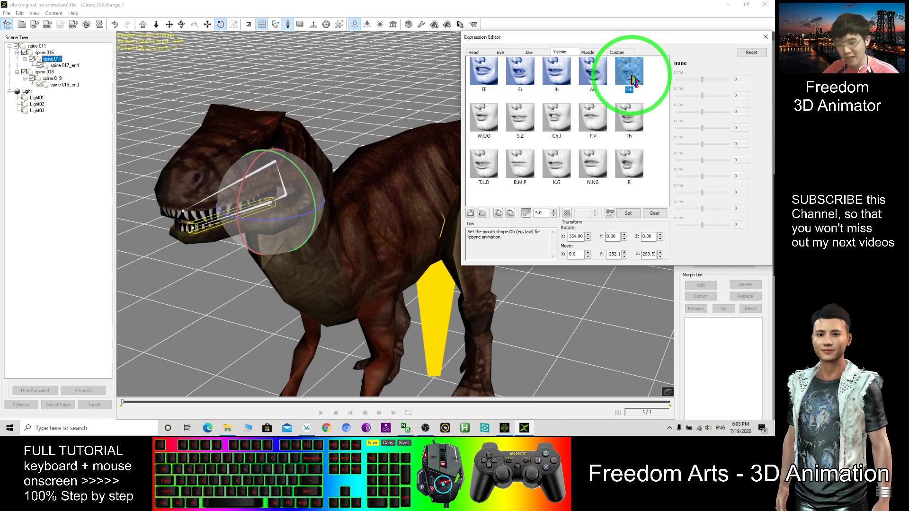
pyautogui.hotkey('ctrl', 'v')
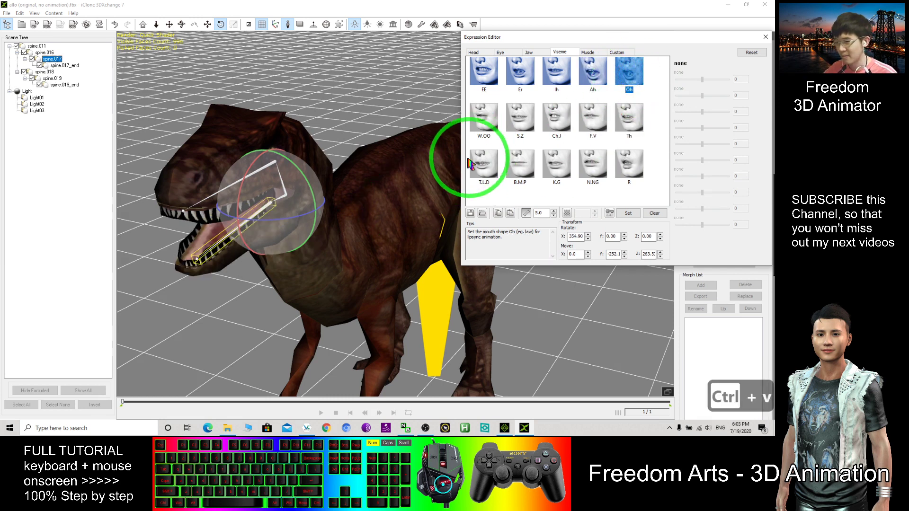
pyautogui.moveTo(247, 182); pyautogui.dragTo(246, 190)
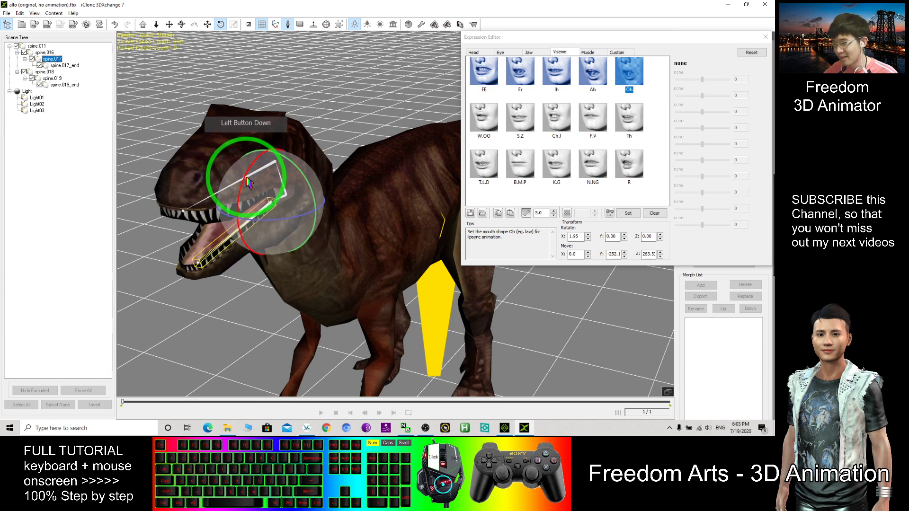
pyautogui.click(628, 213)
pyautogui.click(484, 118)
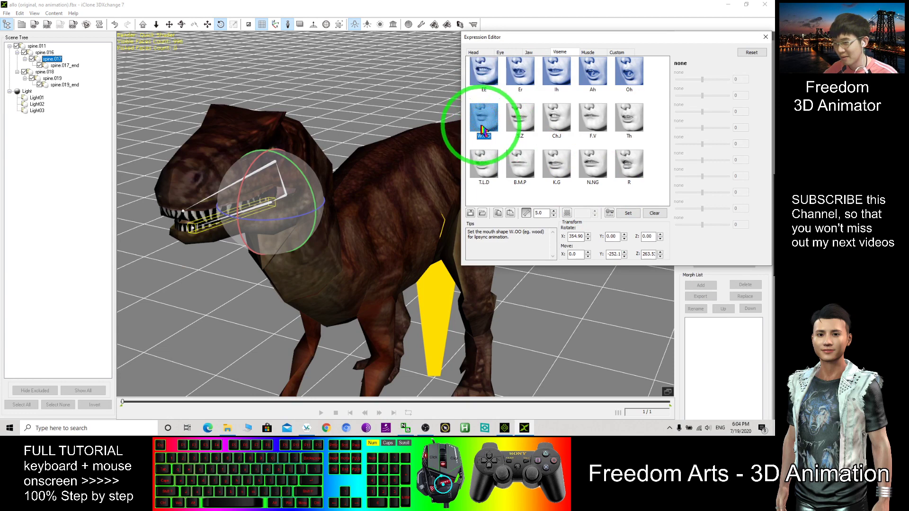
pyautogui.moveTo(242, 191); pyautogui.dragTo(245, 190)
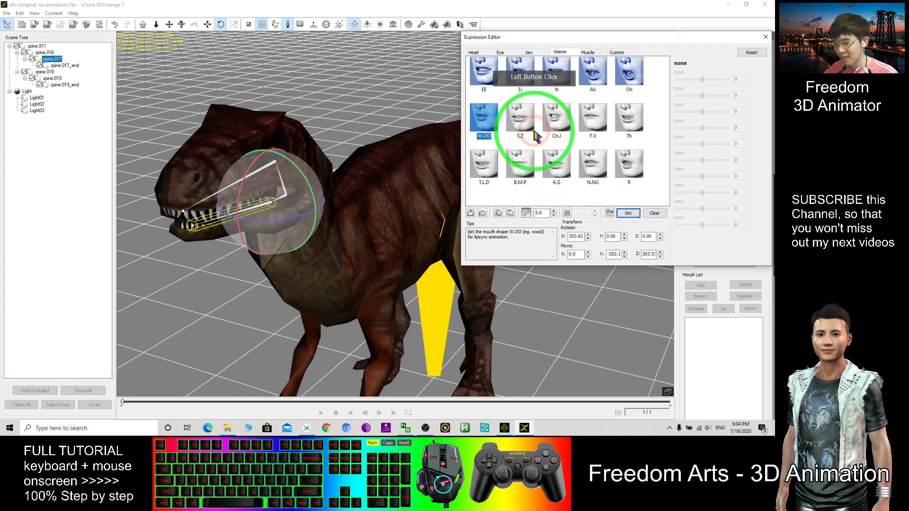
# Set jaw poses for the S.Z and Ch.J visemes
pyautogui.click(520, 118)
pyautogui.moveTo(245, 182); pyautogui.dragTo(244, 183)
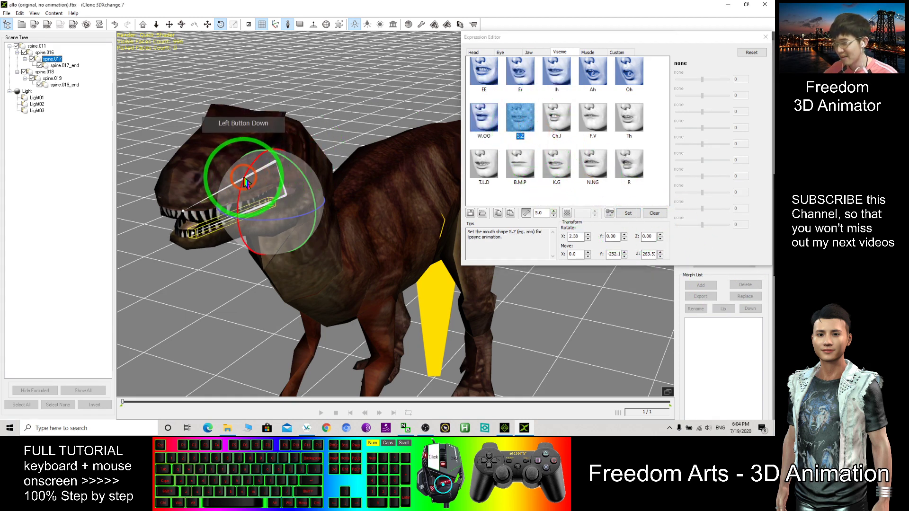
pyautogui.click(625, 213)
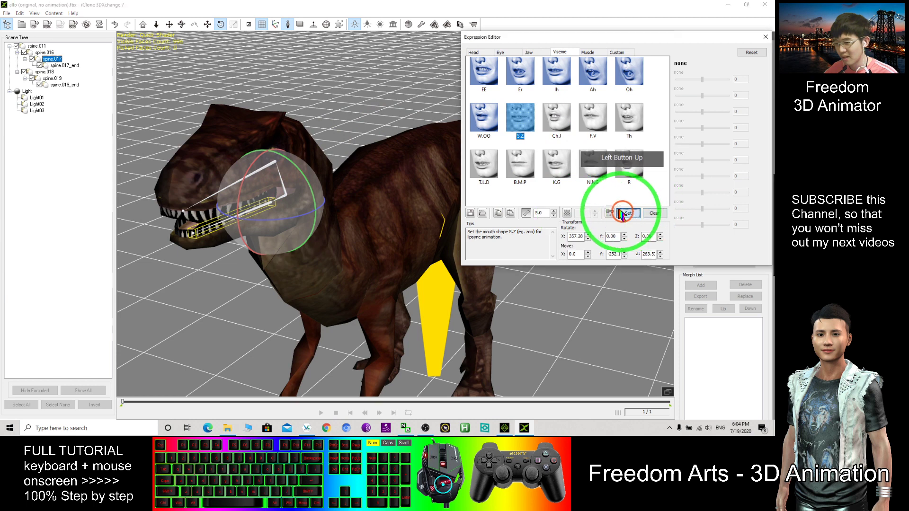
pyautogui.click(556, 117)
pyautogui.moveTo(264, 169)
pyautogui.mouseDown()
pyautogui.moveTo(251, 180)
pyautogui.moveTo(233, 275)
pyautogui.moveTo(283, 248)
pyautogui.mouseUp()
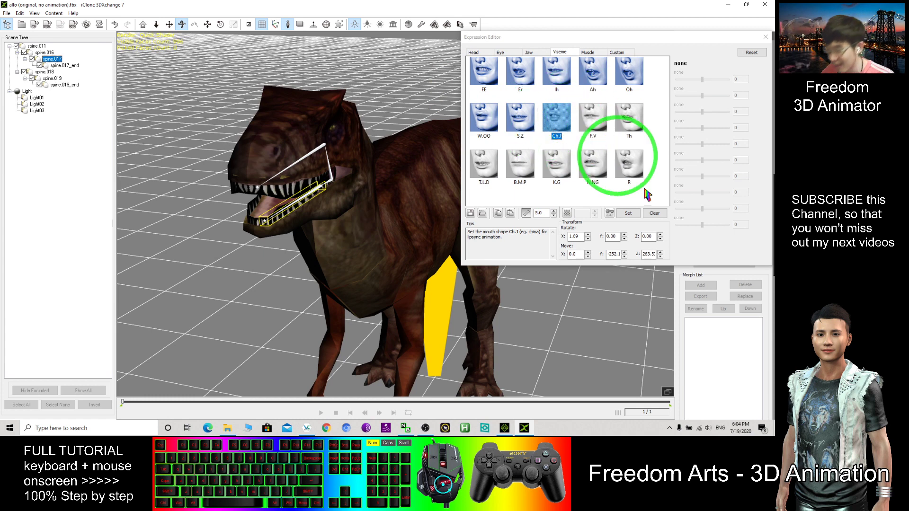
pyautogui.click(629, 216)
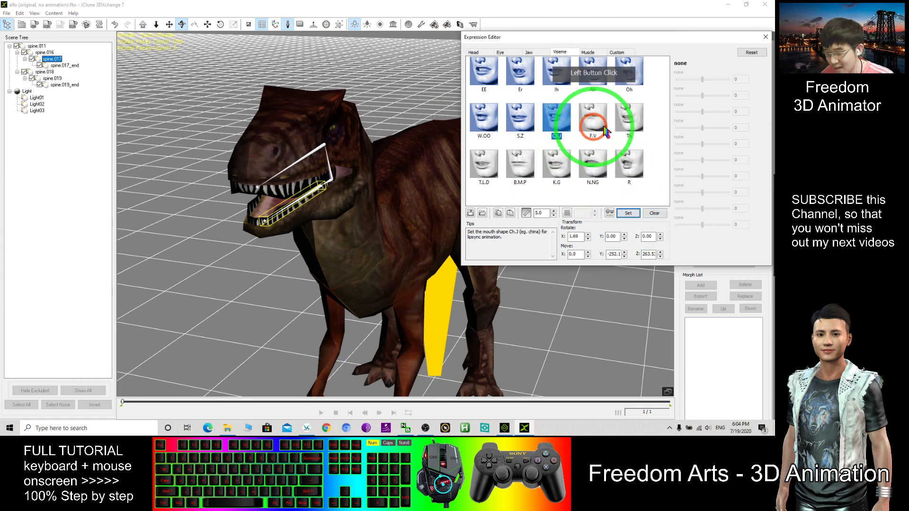
# Rotate the jaw open and set the pose for the F.V and Th shapes
pyautogui.click(578, 123)
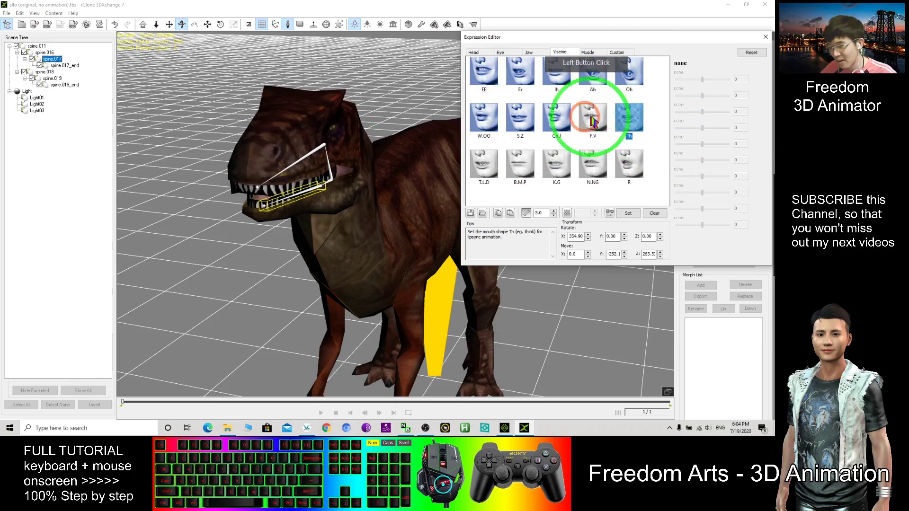
pyautogui.press('e')
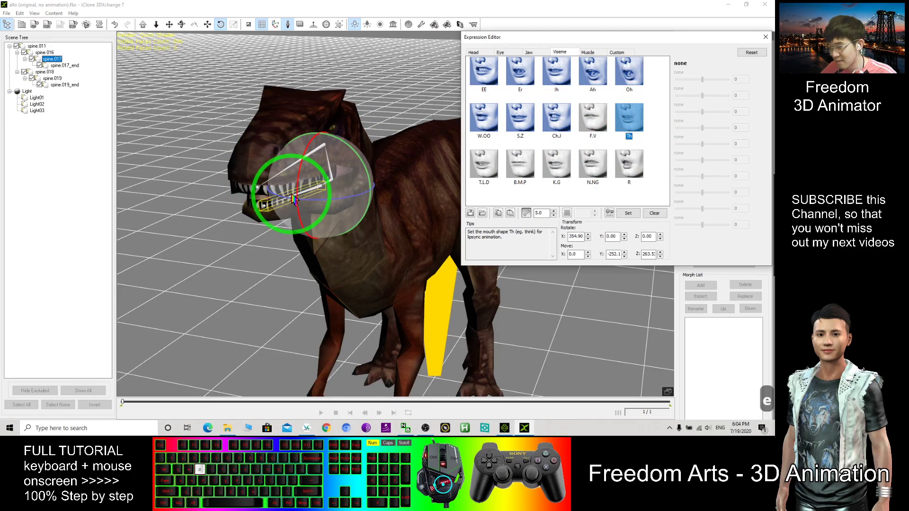
pyautogui.moveTo(300, 184); pyautogui.dragTo(302, 186)
pyautogui.click(628, 213)
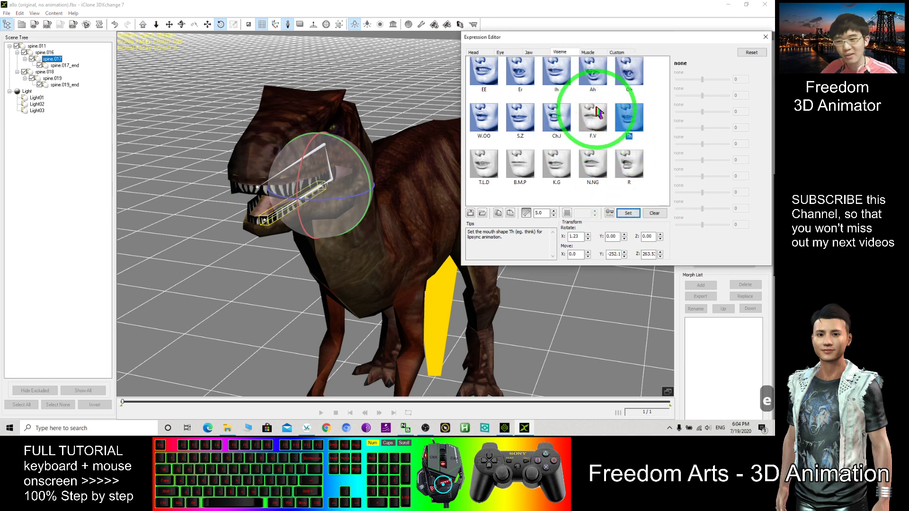
# Set jaw-open poses for the T.L.D, B.M.P and K.G visemes
pyautogui.click(485, 165)
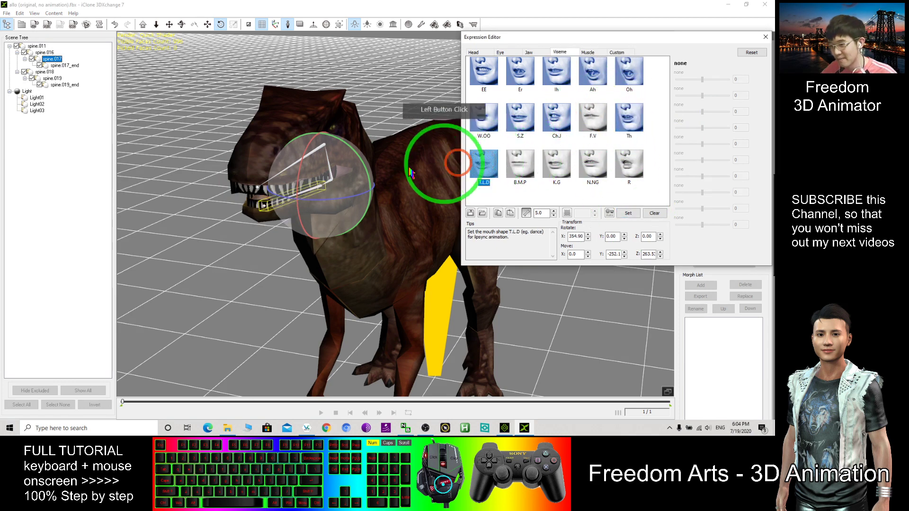
pyautogui.click(298, 180)
pyautogui.moveTo(298, 180); pyautogui.dragTo(302, 175)
pyautogui.click(627, 214)
pyautogui.click(520, 171)
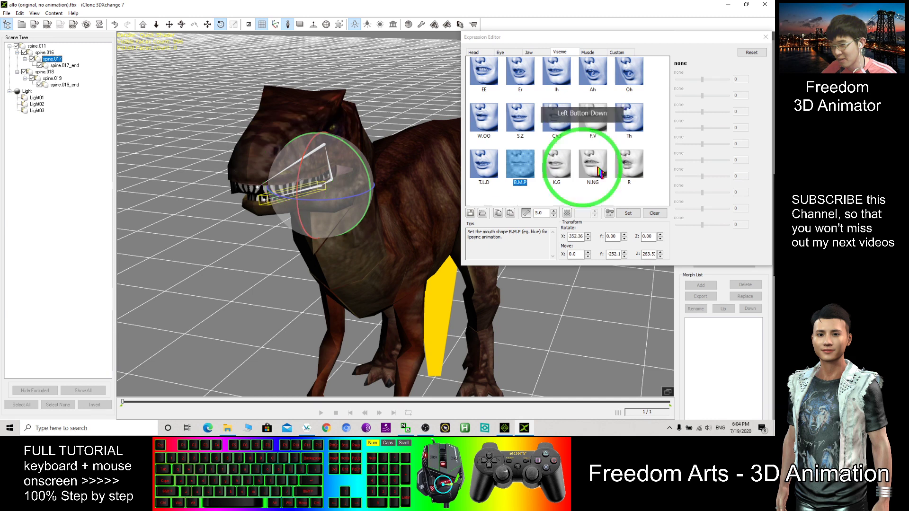
pyautogui.click(628, 213)
pyautogui.click(568, 170)
pyautogui.moveTo(301, 165); pyautogui.dragTo(303, 167)
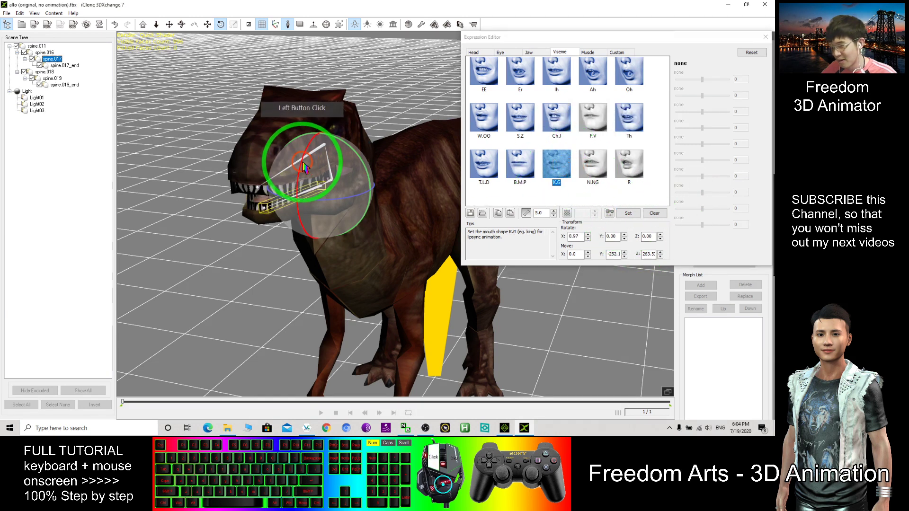
pyautogui.click(627, 213)
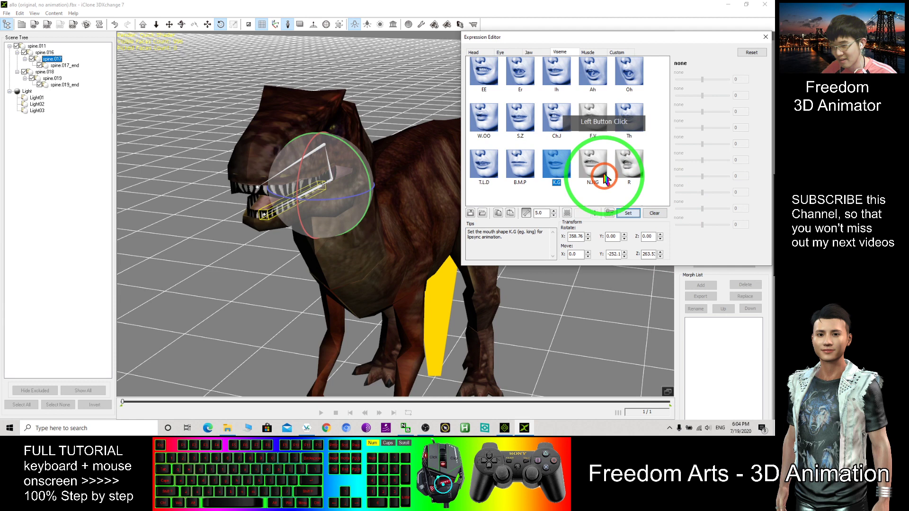
# Set jaw-open poses for the N.NG and R visemes
pyautogui.click(592, 165)
pyautogui.click(310, 183)
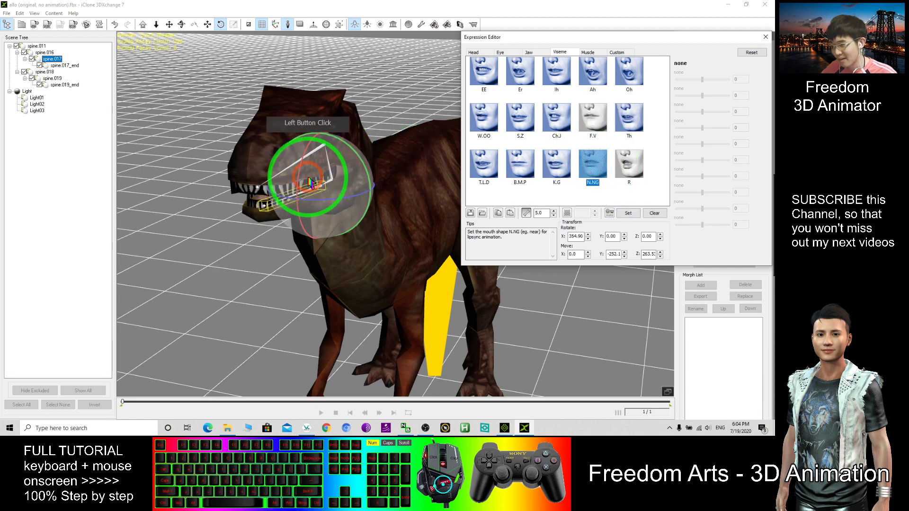
pyautogui.moveTo(302, 183); pyautogui.dragTo(302, 183)
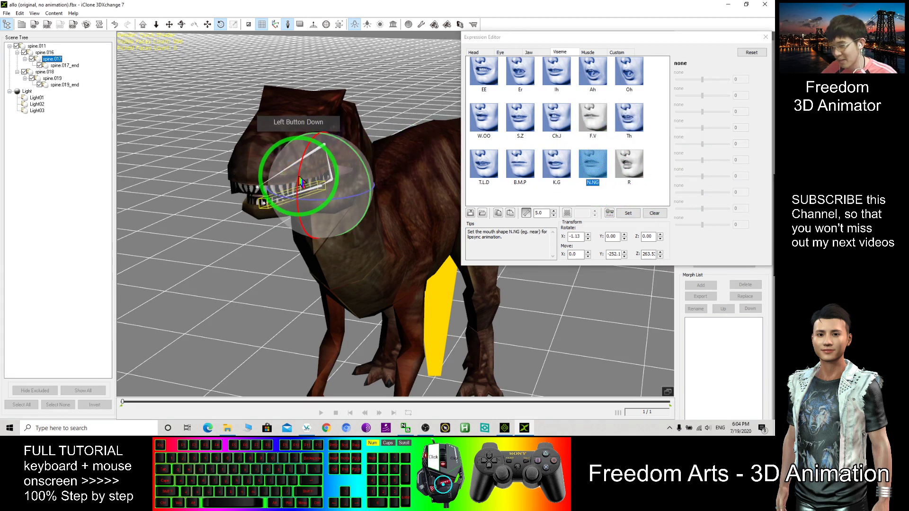
pyautogui.click(628, 212)
pyautogui.click(631, 166)
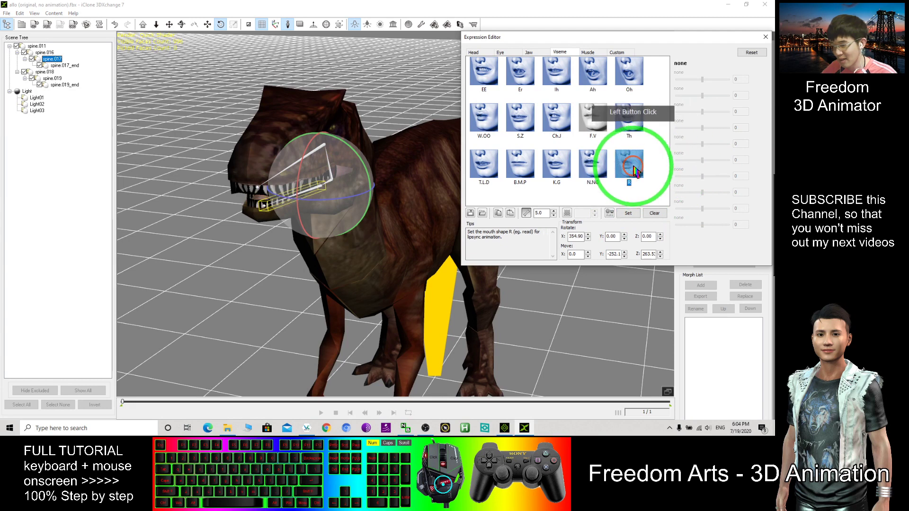
pyautogui.moveTo(305, 160); pyautogui.dragTo(643, 195)
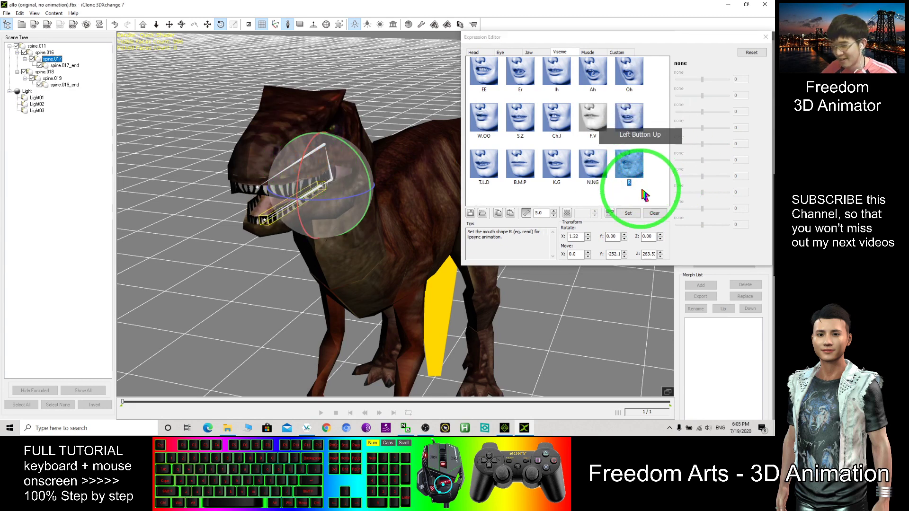
pyautogui.click(628, 214)
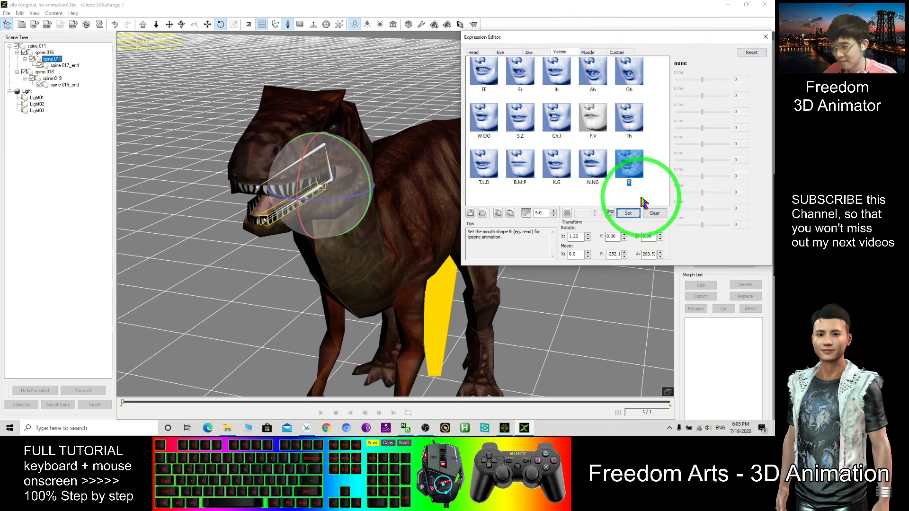
# Close the Expression Editor and apply the dinosaur to iClone as the allo avatar
pyautogui.click(754, 33)
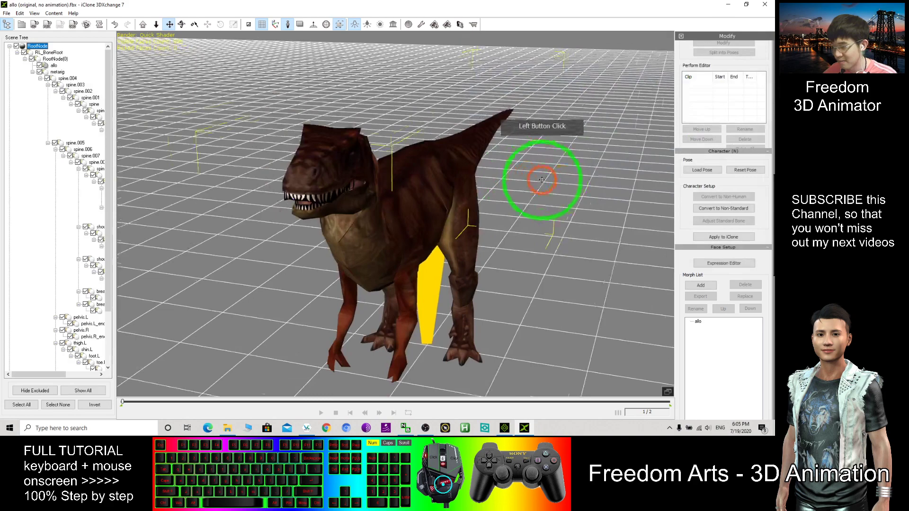
pyautogui.moveTo(558, 179)
pyautogui.mouseDown()
pyautogui.moveTo(480, 203)
pyautogui.moveTo(719, 254)
pyautogui.mouseUp()
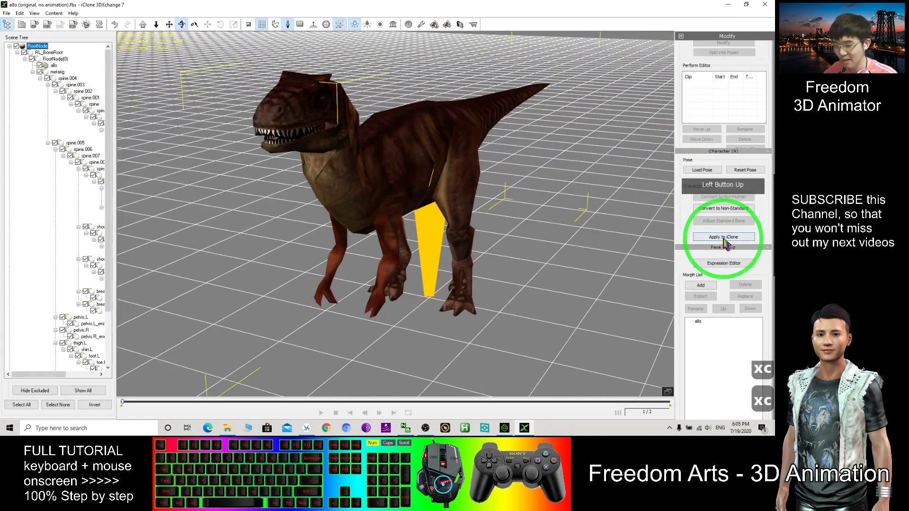
pyautogui.click(708, 242)
# Orbit around the imported allo dinosaur to inspect it from several sides
pyautogui.click(504, 427)
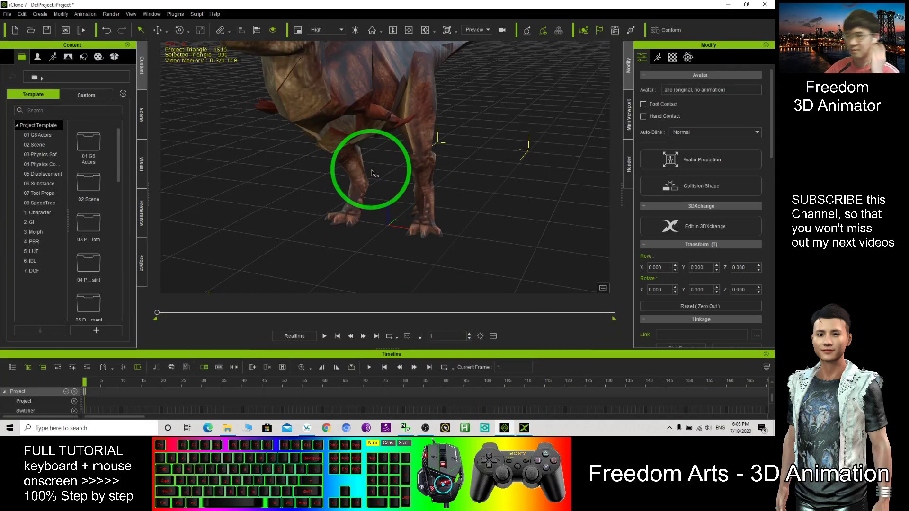
pyautogui.scroll(-2, 372, 174)
pyautogui.scroll(-2, 365, 172)
pyautogui.scroll(-2, 353, 207)
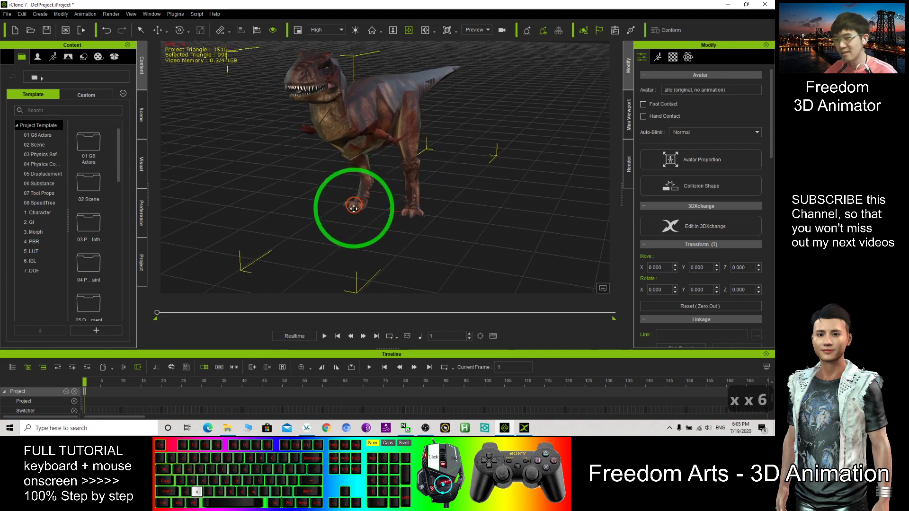
pyautogui.moveTo(354, 207); pyautogui.dragTo(310, 179)
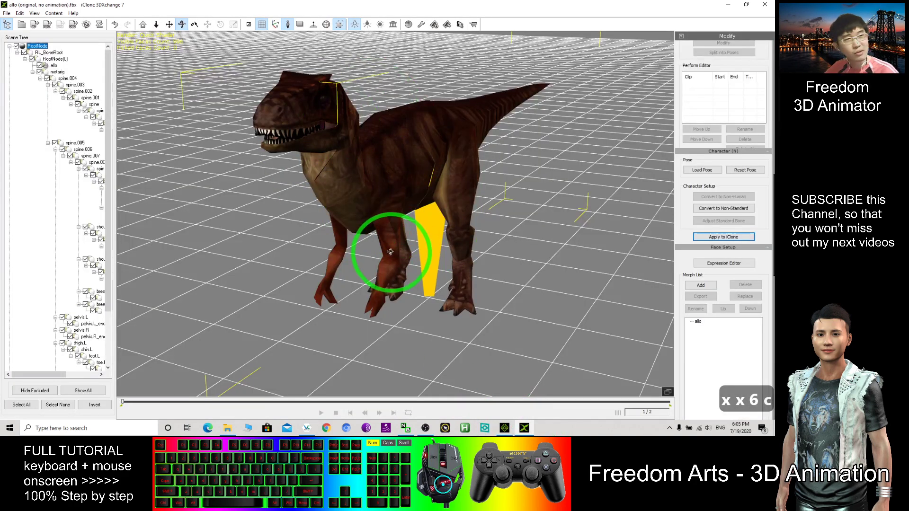
pyautogui.moveTo(386, 260)
pyautogui.mouseDown()
pyautogui.moveTo(515, 255)
pyautogui.moveTo(537, 239)
pyautogui.mouseUp()
pyautogui.click(502, 427)
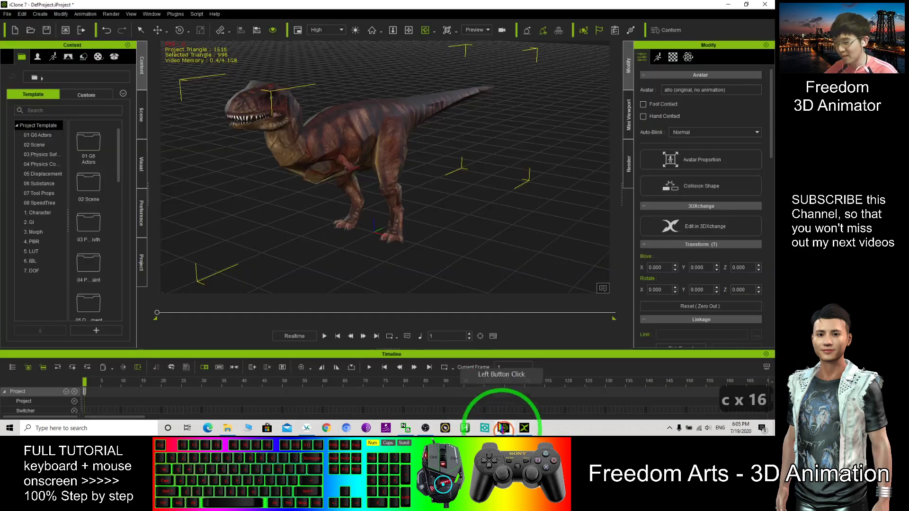
pyautogui.moveTo(405, 146); pyautogui.dragTo(469, 197)
pyautogui.press('x')
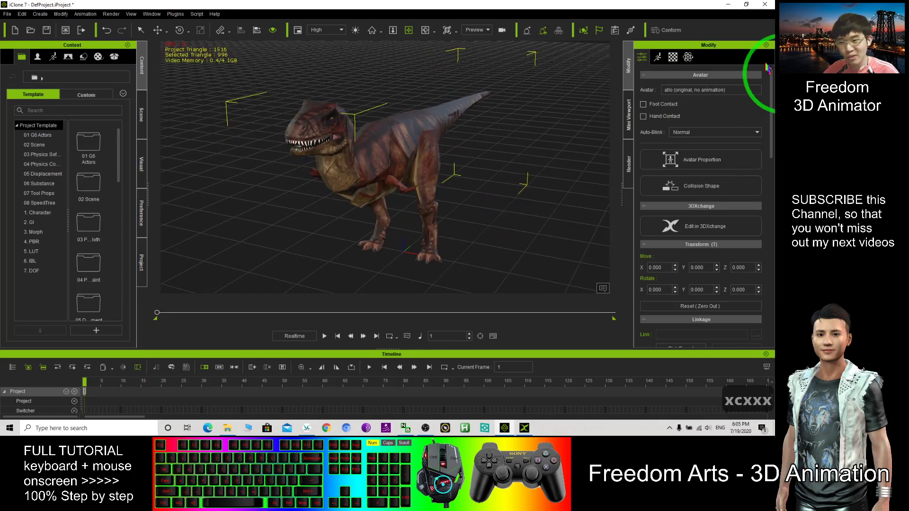
# Show the Motion tab, then open and close Edit Motion Layer
pyautogui.click(658, 57)
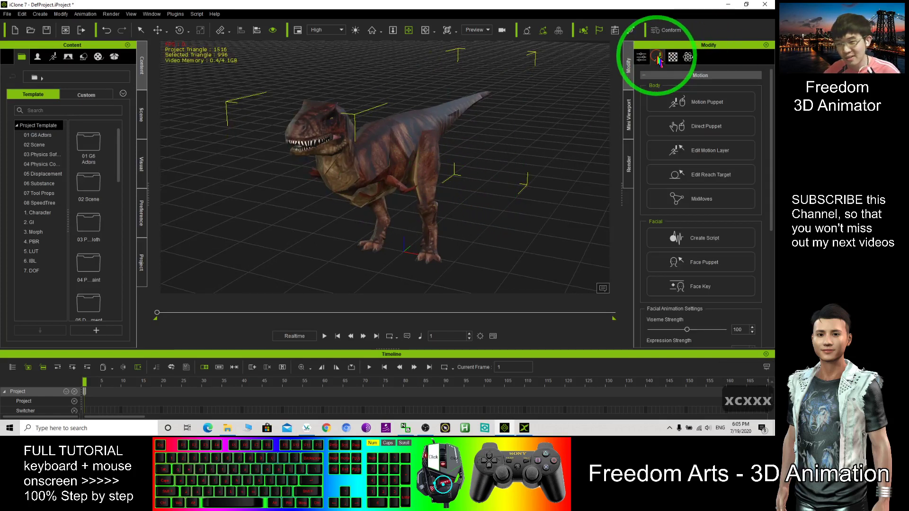
pyautogui.click(707, 155)
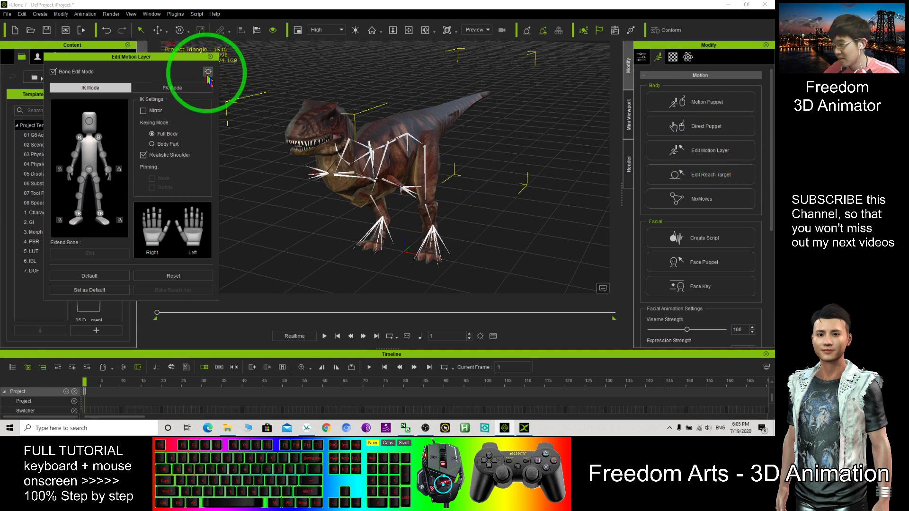
pyautogui.click(210, 62)
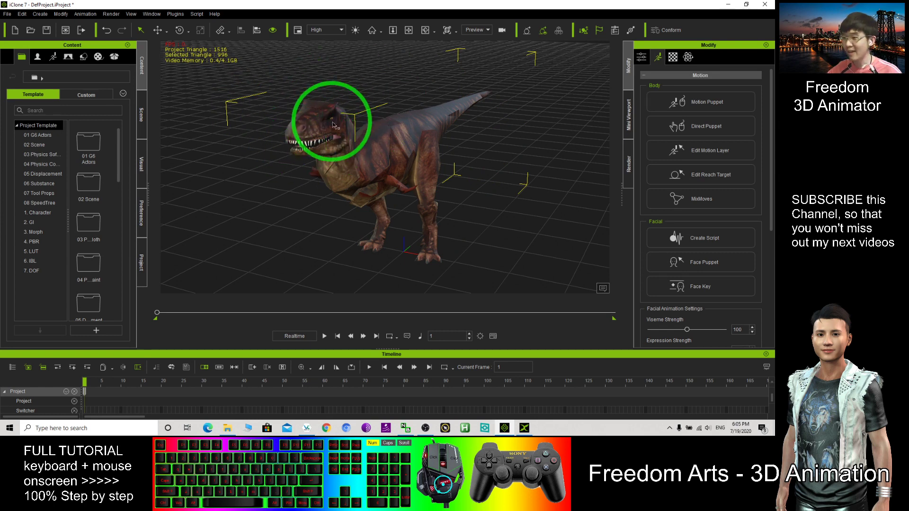
pyautogui.scroll(2, 334, 124)
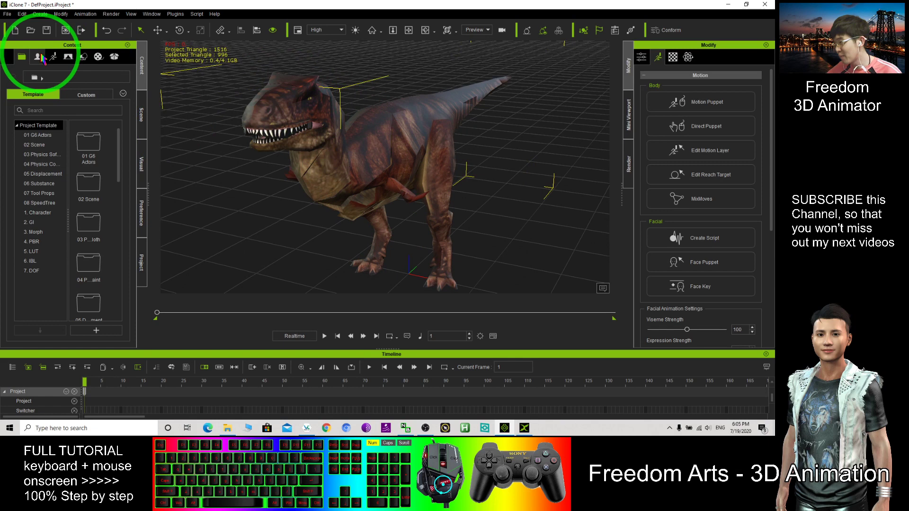
pyautogui.click(55, 59)
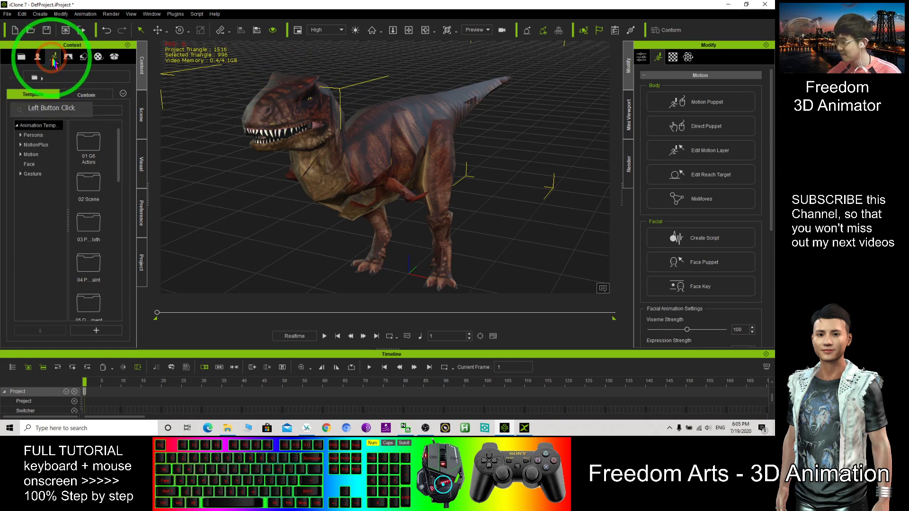
pyautogui.click(31, 155)
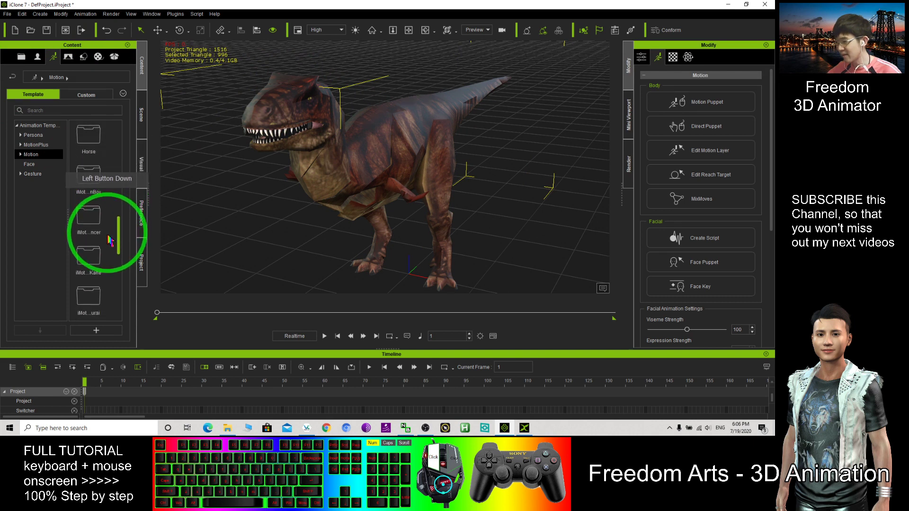
pyautogui.moveTo(111, 204)
pyautogui.mouseDown()
pyautogui.moveTo(112, 306)
pyautogui.moveTo(113, 183)
pyautogui.moveTo(88, 146)
pyautogui.mouseUp()
pyautogui.doubleClick(88, 147)
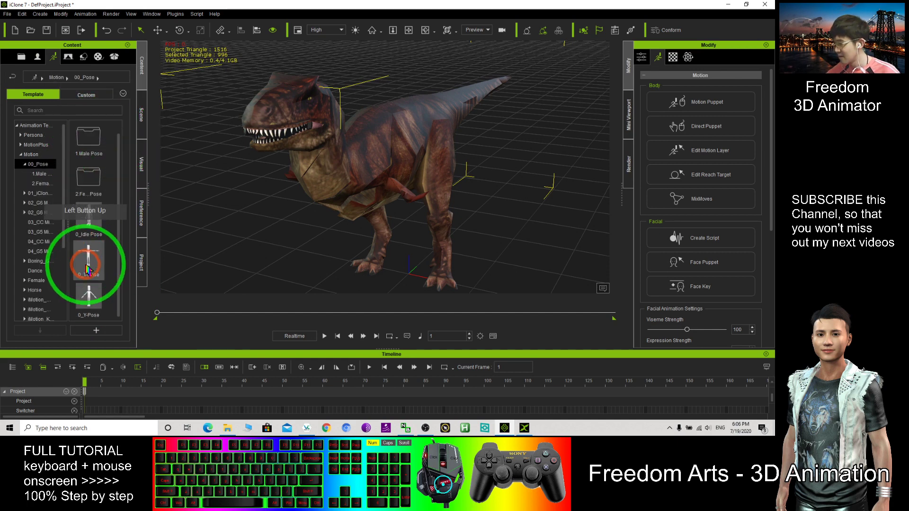
pyautogui.moveTo(88, 256)
pyautogui.mouseDown()
pyautogui.moveTo(441, 142)
pyautogui.moveTo(428, 171)
pyautogui.moveTo(516, 192)
pyautogui.mouseUp()
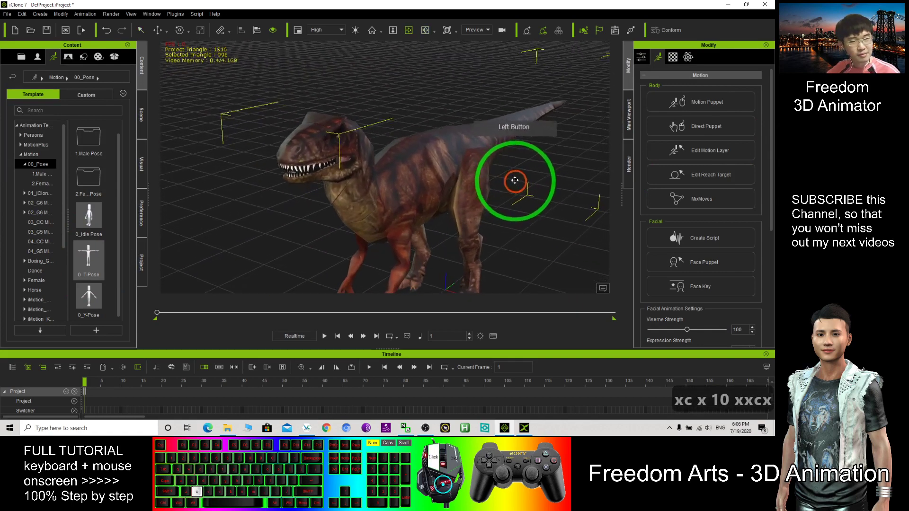
pyautogui.keyDown('alt'); pyautogui.moveTo(516, 192); pyautogui.dragTo(511, 174); pyautogui.keyUp('alt')
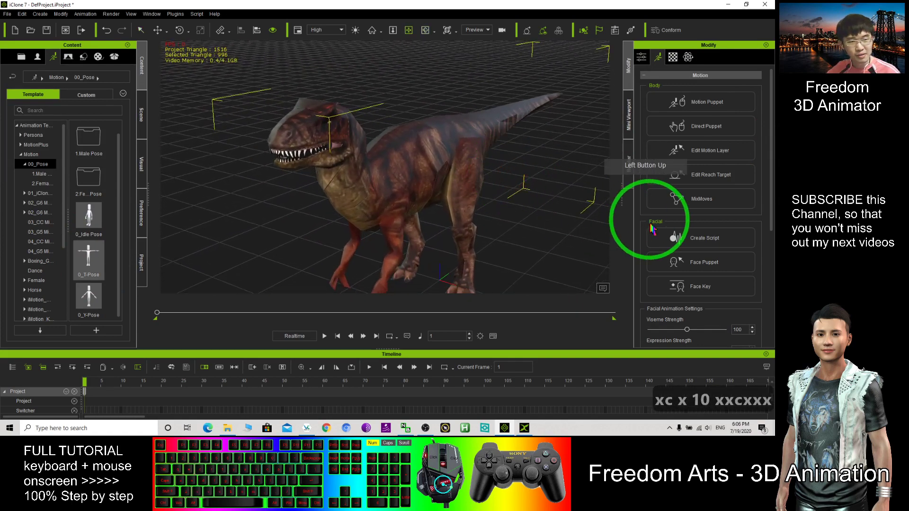
pyautogui.click(708, 431)
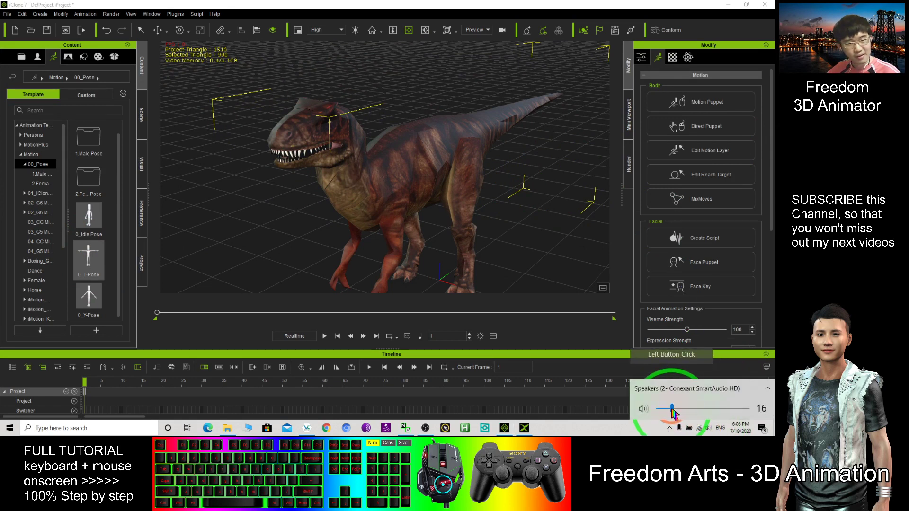
pyautogui.click(479, 85)
pyautogui.moveTo(450, 162)
pyautogui.mouseDown()
pyautogui.moveTo(463, 147)
pyautogui.moveTo(507, 138)
pyautogui.mouseUp()
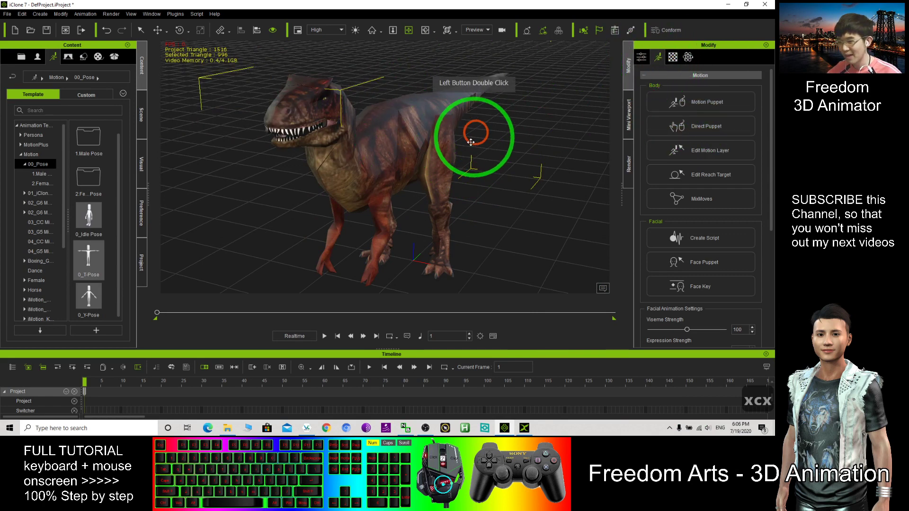
pyautogui.moveTo(474, 138); pyautogui.dragTo(518, 163)
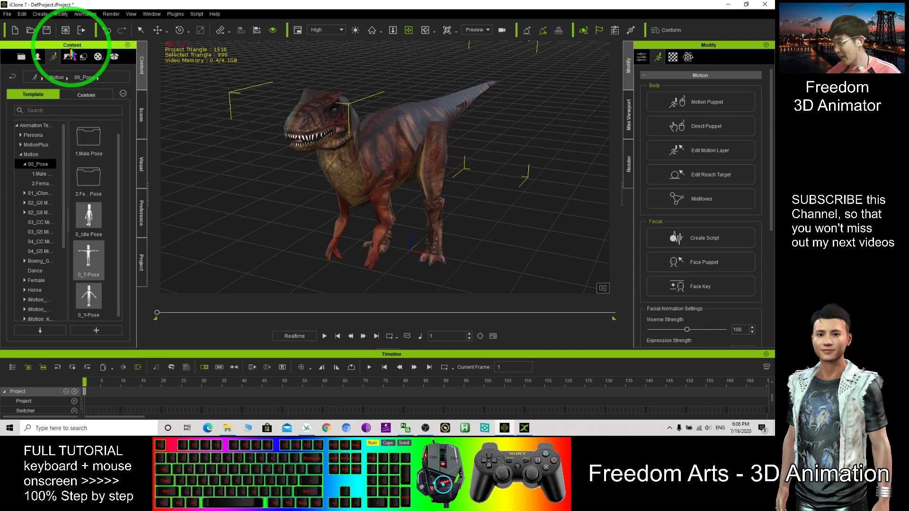
# Save the dinosaur to Content > Avatar > Custom > Avatar as Avatar0
pyautogui.click(39, 57)
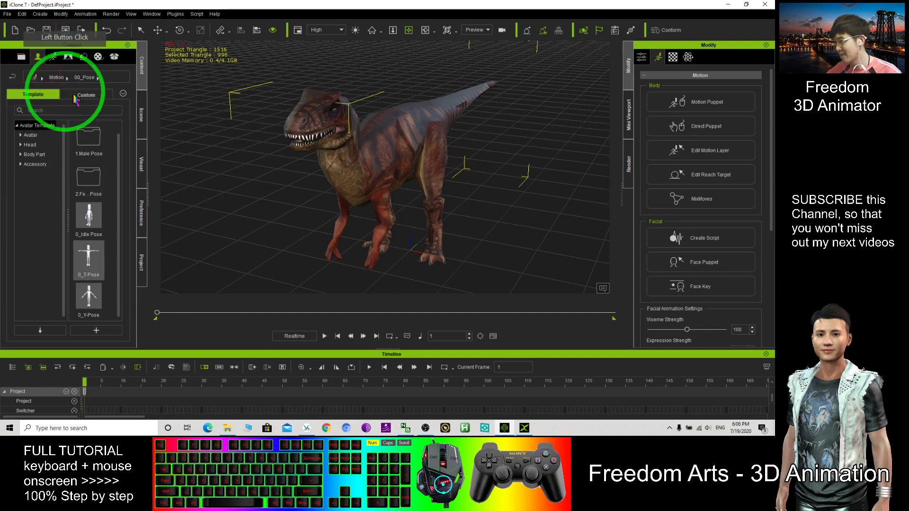
pyautogui.click(69, 322)
pyautogui.click(86, 94)
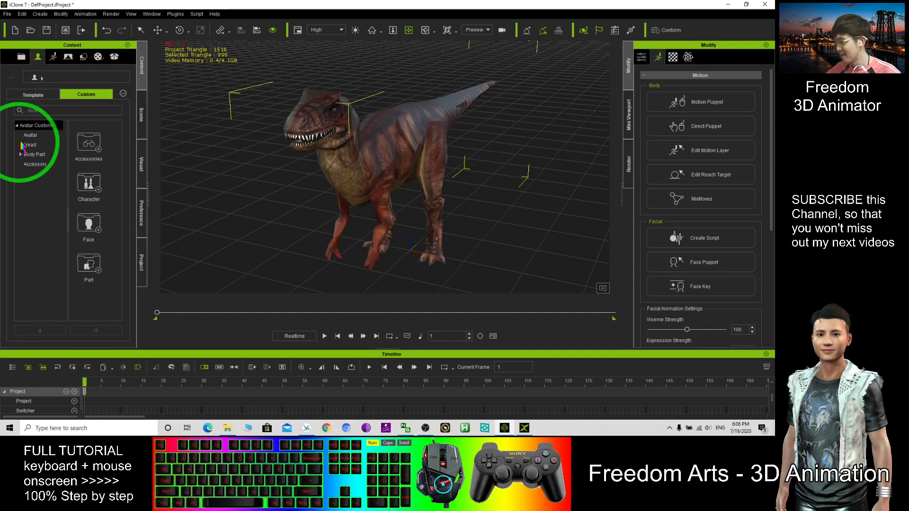
pyautogui.click(25, 135)
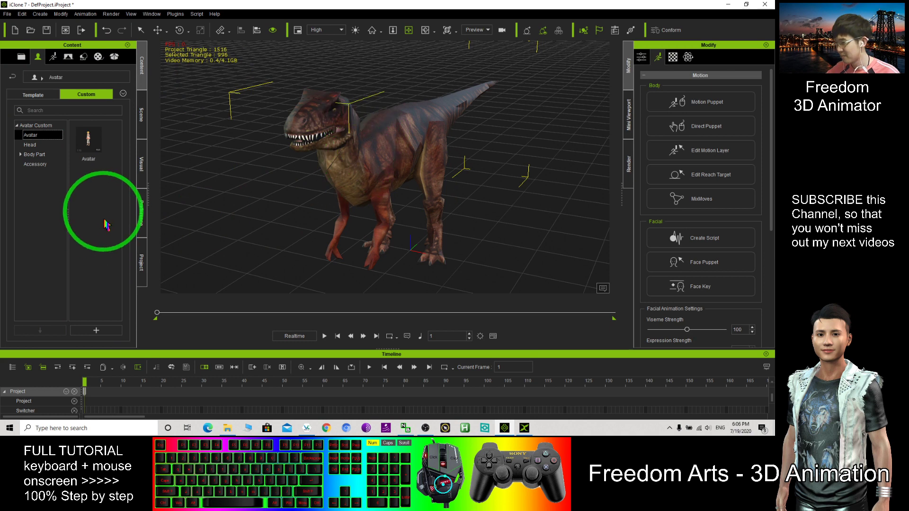
pyautogui.click(96, 330)
# Drag Avatar0 into the scene twice, placing a second and third dinosaur
pyautogui.click(100, 206)
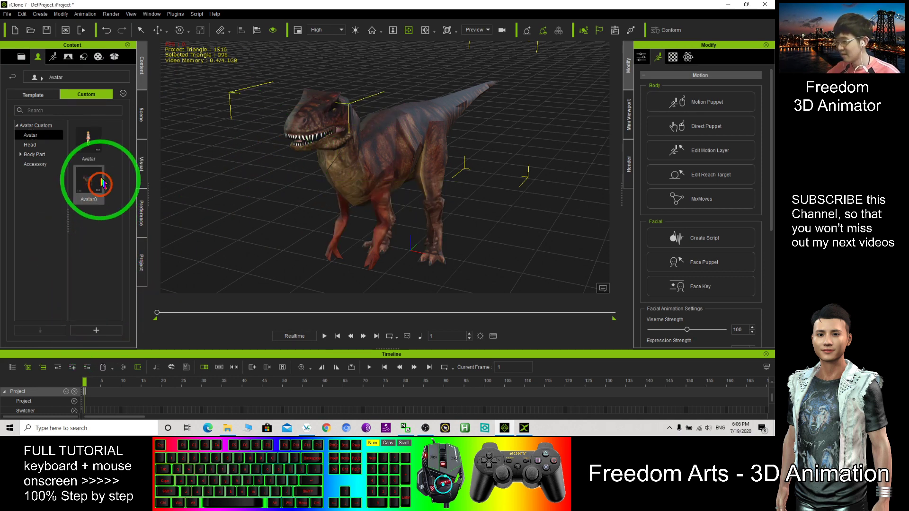
pyautogui.scroll(-3, 284, 179)
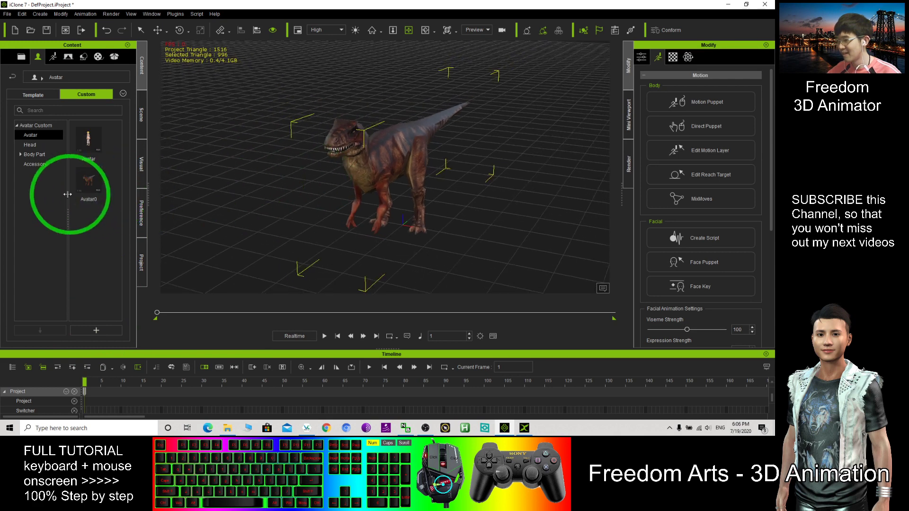
pyautogui.moveTo(88, 185)
pyautogui.mouseDown()
pyautogui.moveTo(425, 152)
pyautogui.moveTo(360, 219)
pyautogui.moveTo(526, 213)
pyautogui.mouseUp()
pyautogui.moveTo(377, 202)
pyautogui.mouseDown()
pyautogui.moveTo(402, 221)
pyautogui.moveTo(503, 150)
pyautogui.mouseUp()
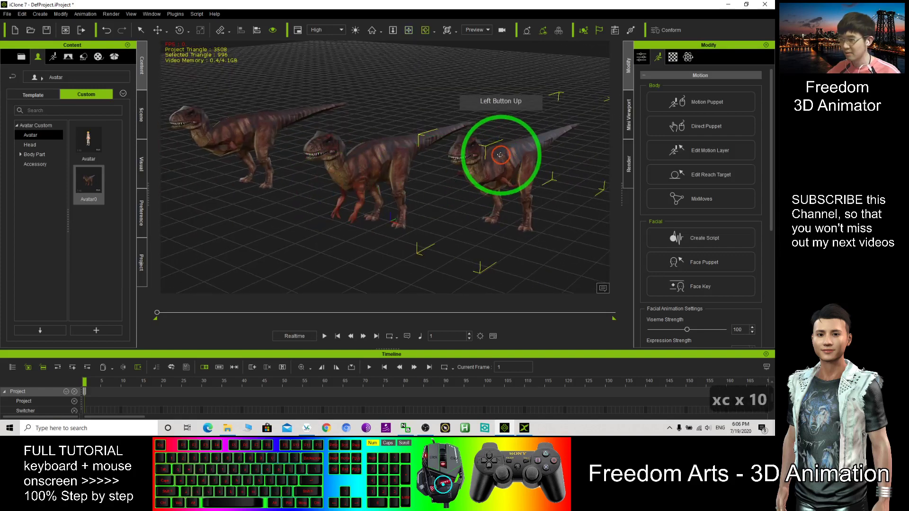
pyautogui.click(339, 162)
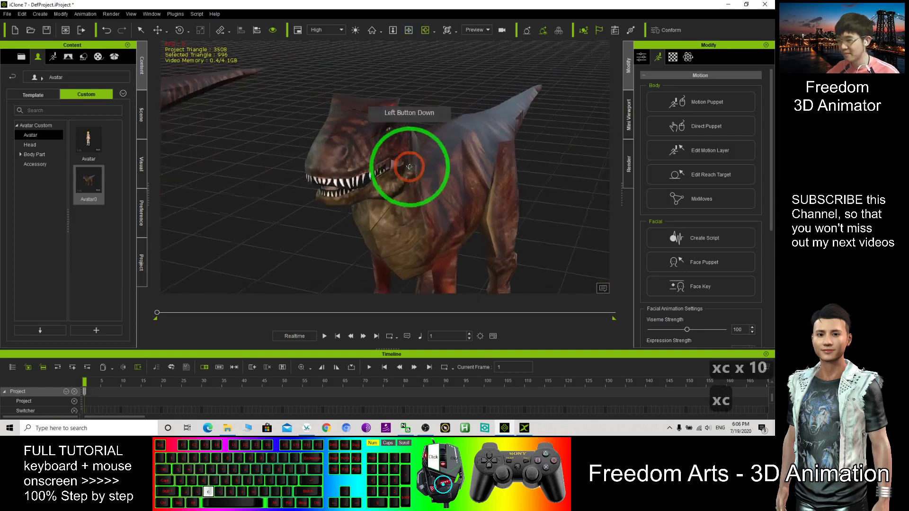
pyautogui.moveTo(339, 162); pyautogui.dragTo(467, 169)
pyautogui.scroll(-5, 466, 170)
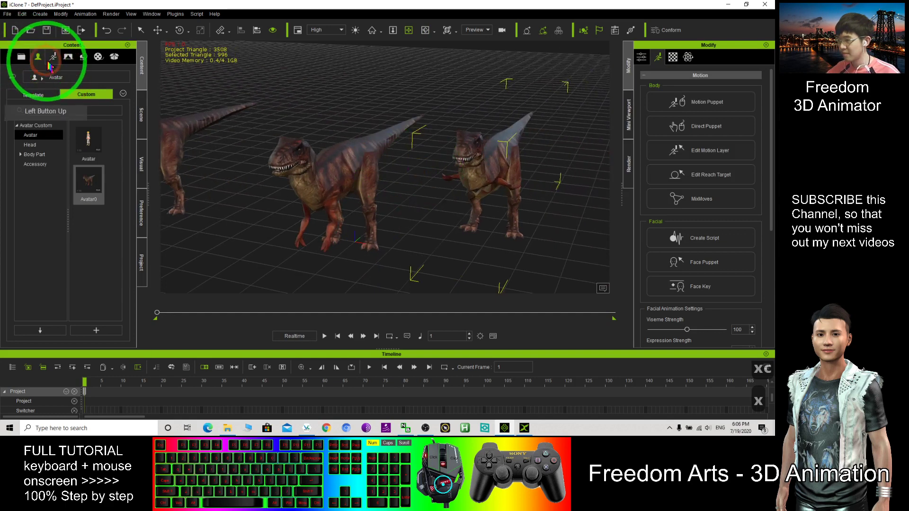
# Drag the 0_T-Pose motion from 00_Pose onto the right and left dinosaurs
pyautogui.click(53, 61)
pyautogui.click(108, 227)
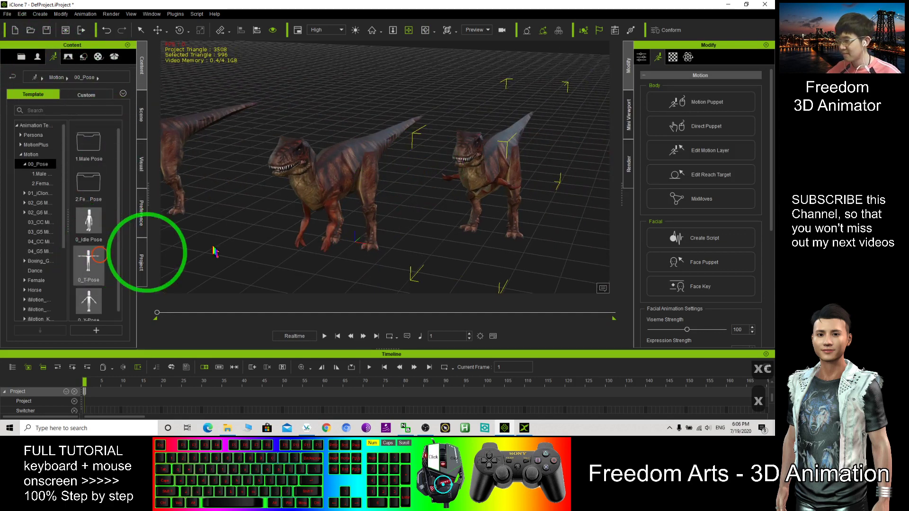
pyautogui.moveTo(488, 153); pyautogui.dragTo(487, 153)
pyautogui.moveTo(89, 263); pyautogui.dragTo(193, 178)
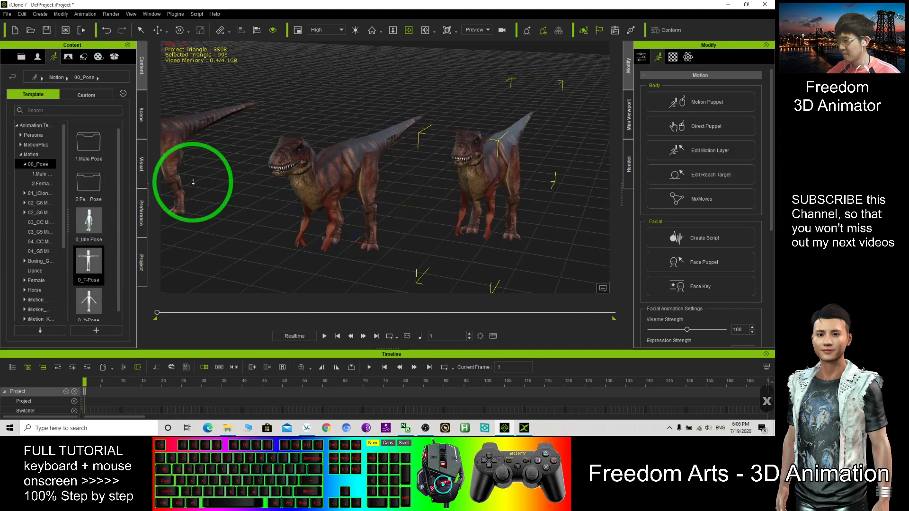
pyautogui.moveTo(89, 264); pyautogui.dragTo(234, 156)
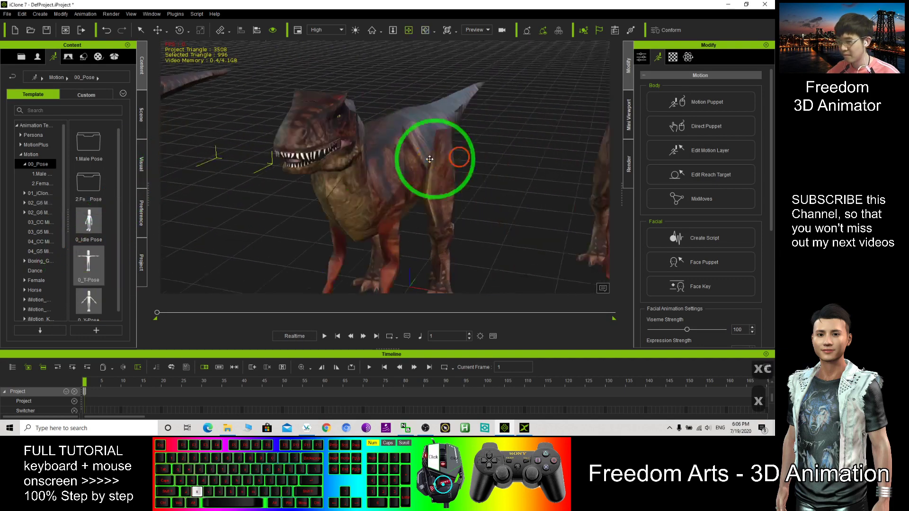
# Focus the camera on a dinosaur and orbit in for a closer view
pyautogui.moveTo(468, 168)
pyautogui.keyDown('alt'); pyautogui.mouseDown()
pyautogui.moveTo(315, 169)
pyautogui.moveTo(441, 161)
pyautogui.mouseUp(); pyautogui.keyUp('alt')
pyautogui.press('c')
pyautogui.press('c')
pyautogui.press('c')
pyautogui.press('c')
pyautogui.press('c')
pyautogui.press('c')
pyautogui.press('c')
pyautogui.press('c')
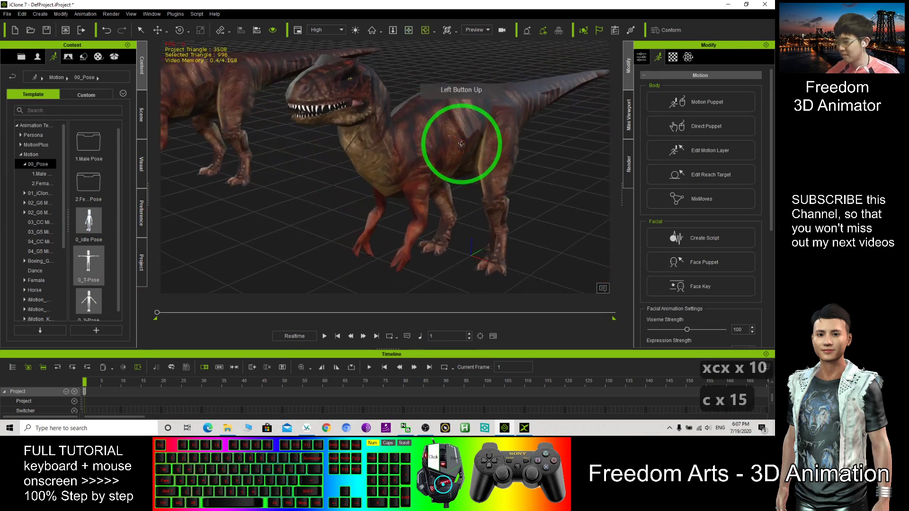
pyautogui.doubleClick(62, 71)
pyautogui.moveTo(473, 138)
pyautogui.mouseDown()
pyautogui.moveTo(430, 158)
pyautogui.moveTo(470, 174)
pyautogui.mouseUp()
# Create a TTS lip-sync script and expand the Text to Speech Editor's voice list
pyautogui.click(702, 238)
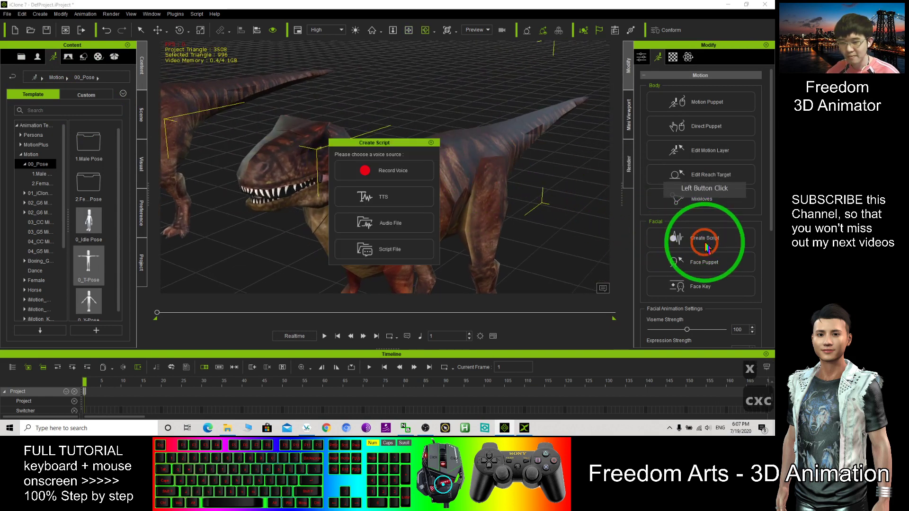
pyautogui.moveTo(384, 142); pyautogui.dragTo(569, 123)
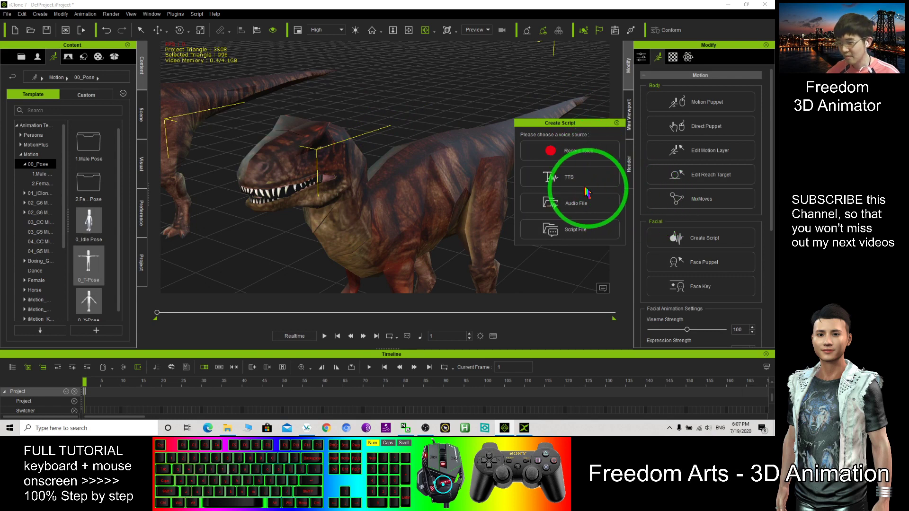
pyautogui.click(580, 185)
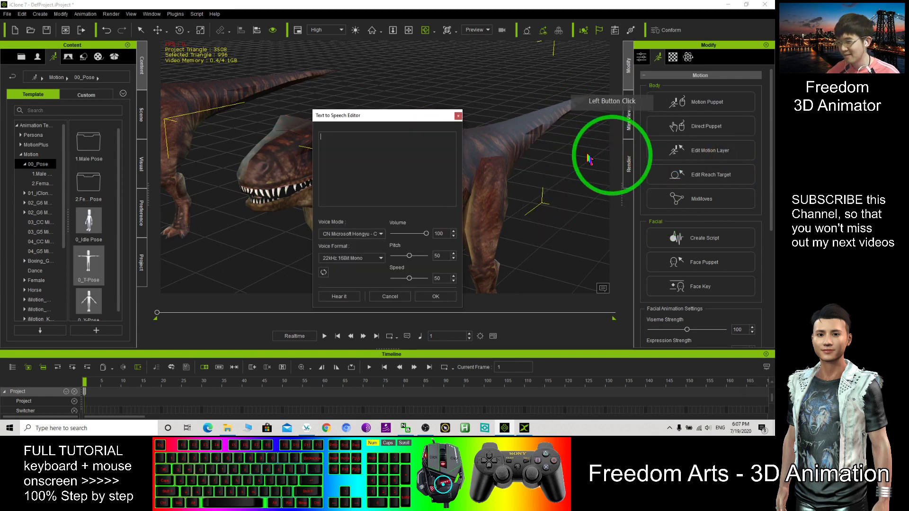
pyautogui.moveTo(402, 119); pyautogui.dragTo(565, 104)
pyautogui.click(518, 219)
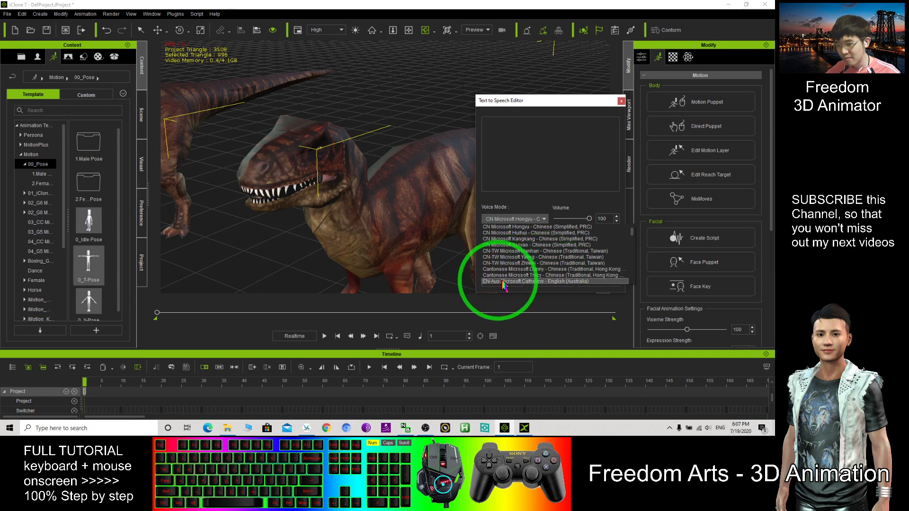
# Enter 'Hello, My name is dinosaur. Welcome to jurassic park! hahaha' with EN-Aus Microsoft Catherine and preview it
pyautogui.click(566, 283)
pyautogui.click(531, 139)
pyautogui.write('Hello ,')
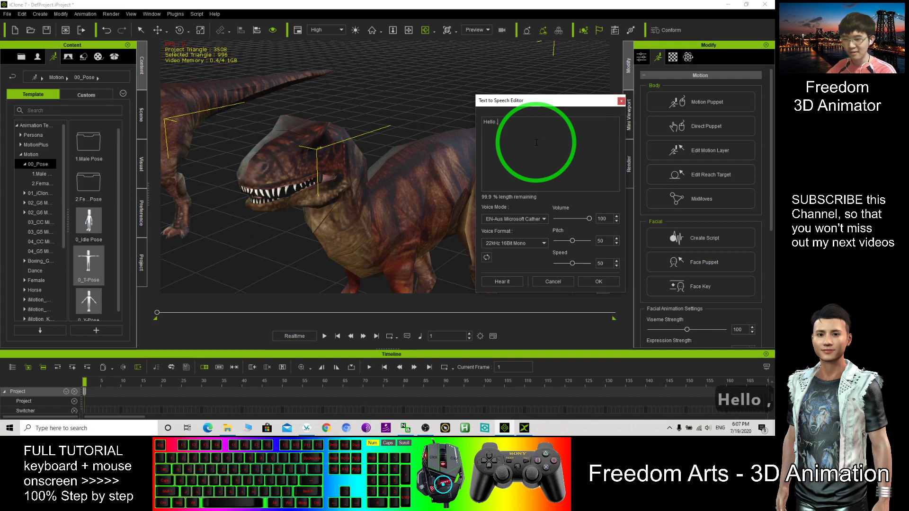
pyautogui.press('BackSpace')
pyautogui.press('BackSpace')
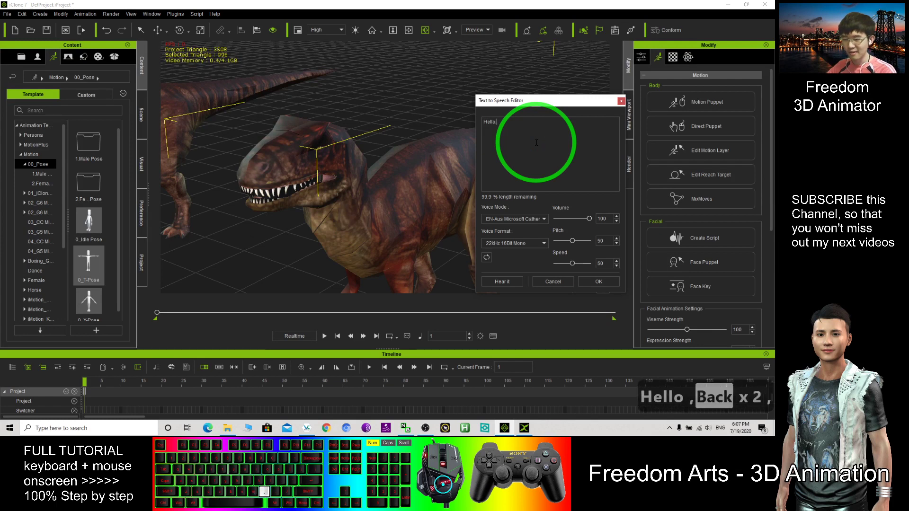
pyautogui.write(',')
pyautogui.press('shift')
pyautogui.write('My n')
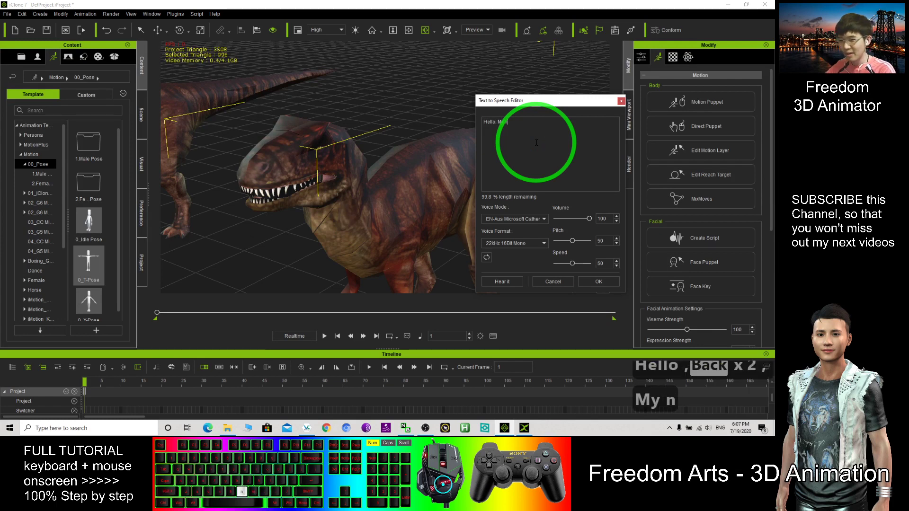
pyautogui.write('sau')
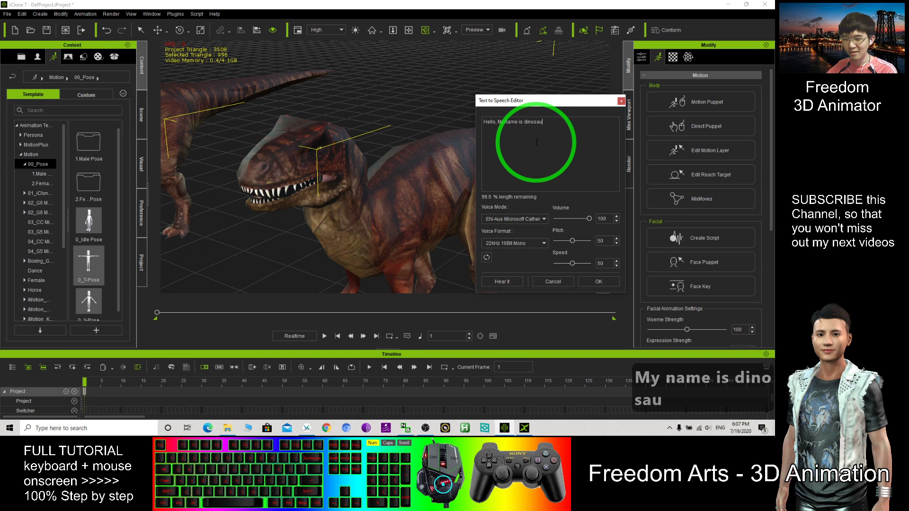
pyautogui.write('r. Welcome to j')
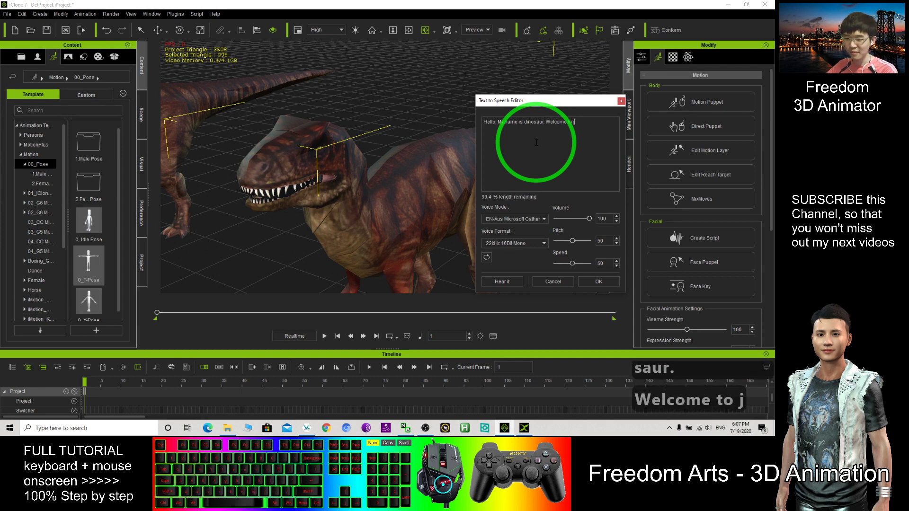
pyautogui.write('urassic park')
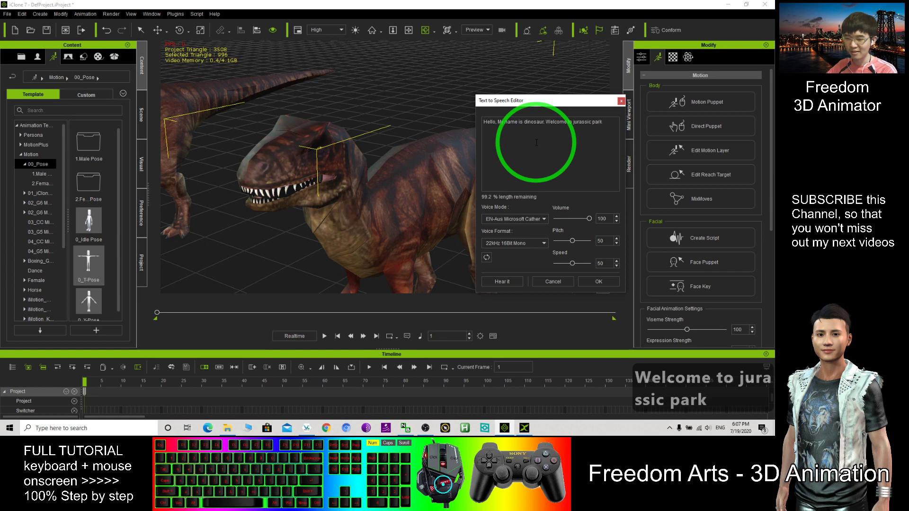
pyautogui.write('!')
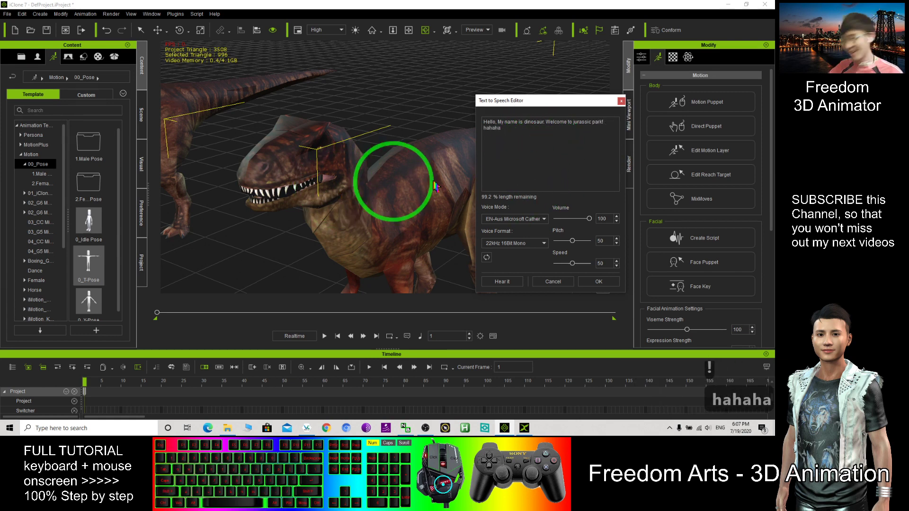
pyautogui.click(497, 283)
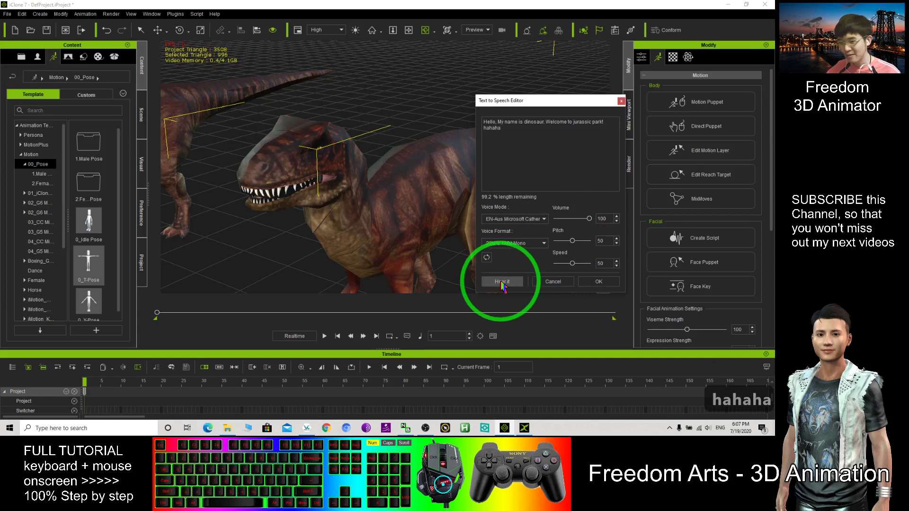
pyautogui.click(707, 428)
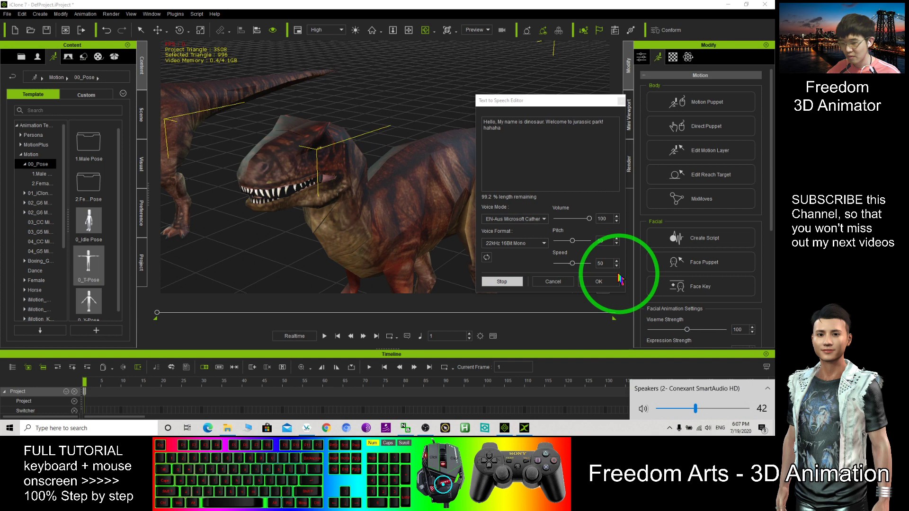
# Switch the greeting to a Canadian English male voice, preview it, and confirm
pyautogui.click(544, 220)
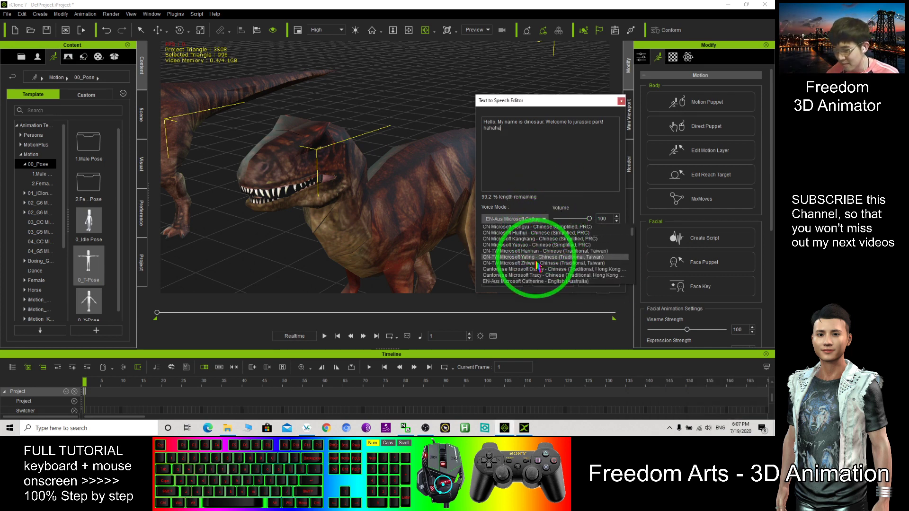
pyautogui.scroll(-1, 513, 276)
pyautogui.scroll(-2, 512, 275)
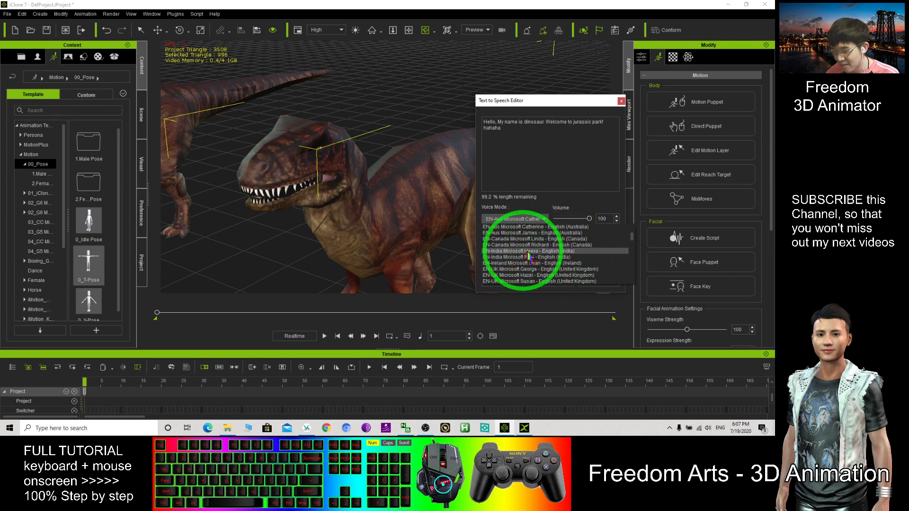
pyautogui.click(551, 245)
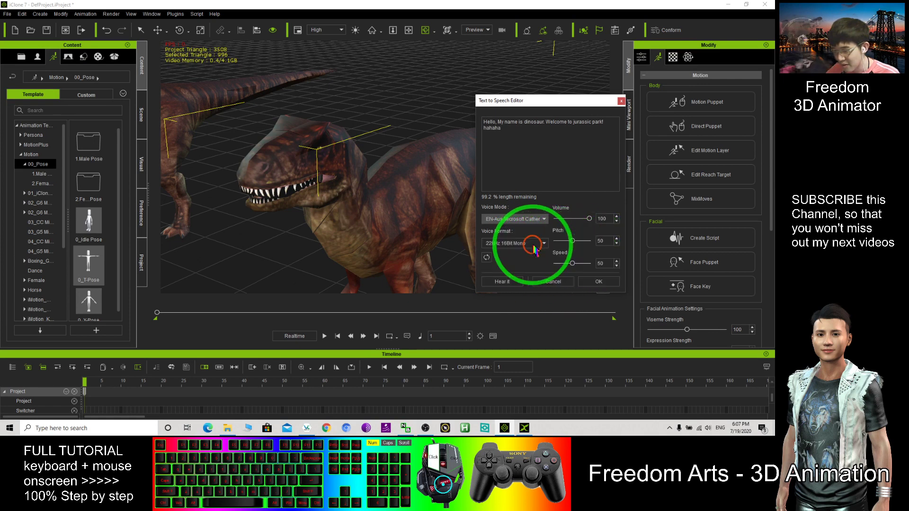
pyautogui.click(518, 283)
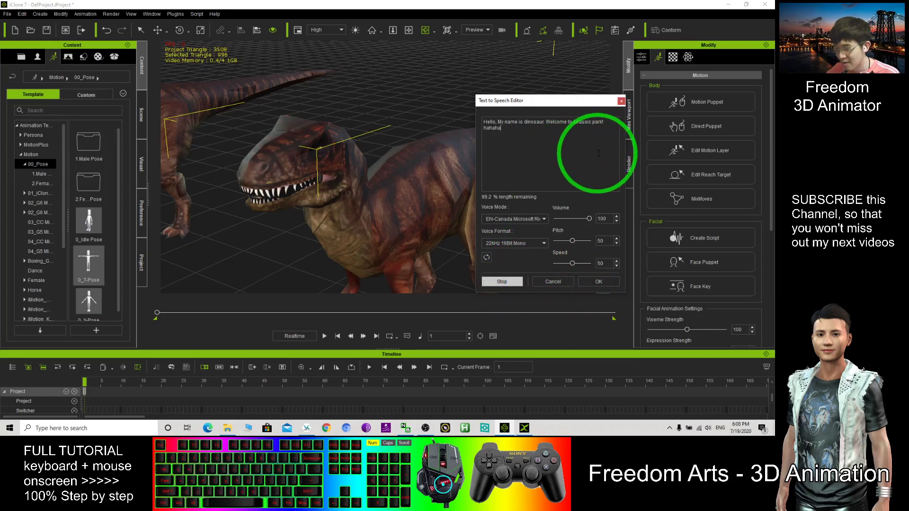
pyautogui.click(600, 283)
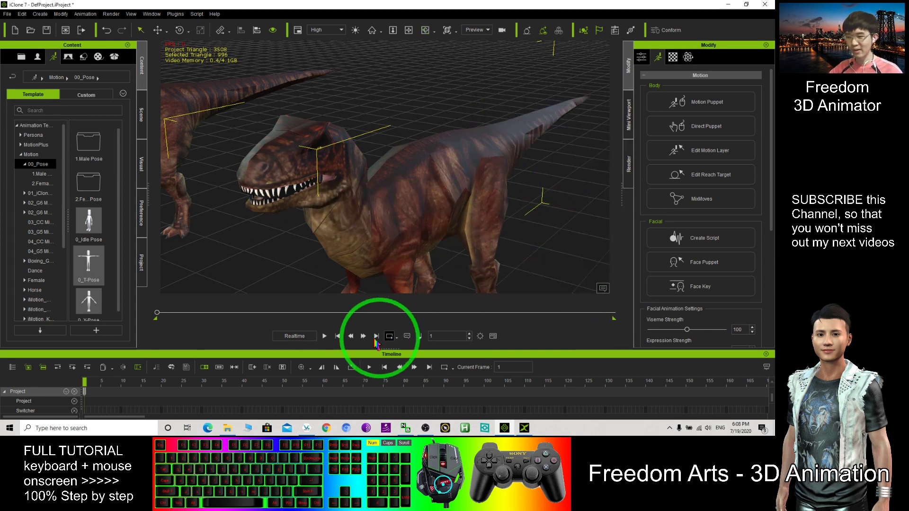
# Play the text-to-speech animation while orbiting toward the dinosaur's head, then pause
pyautogui.click(324, 336)
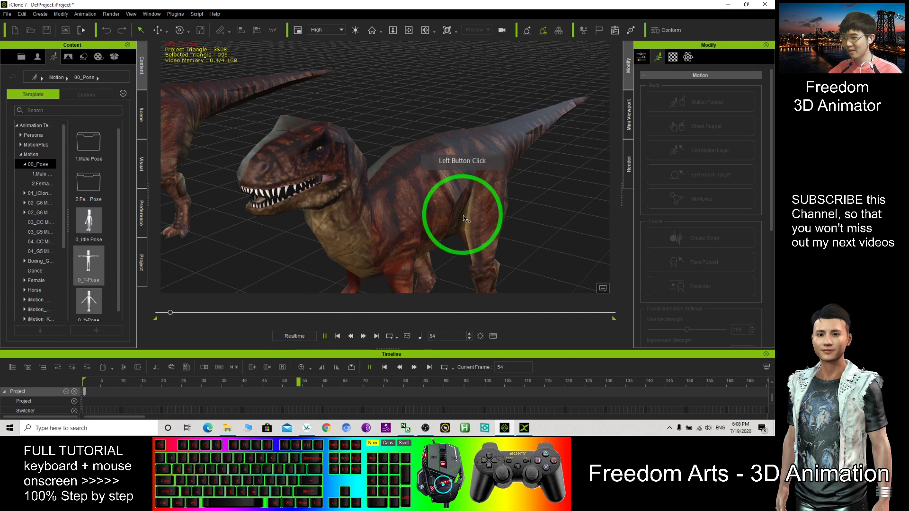
pyautogui.moveTo(464, 219); pyautogui.dragTo(477, 203)
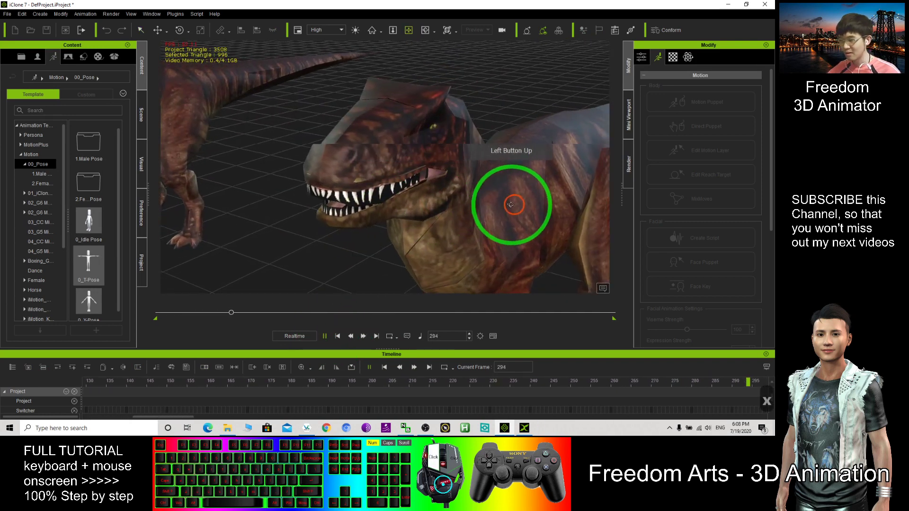
pyautogui.moveTo(477, 203); pyautogui.dragTo(442, 290)
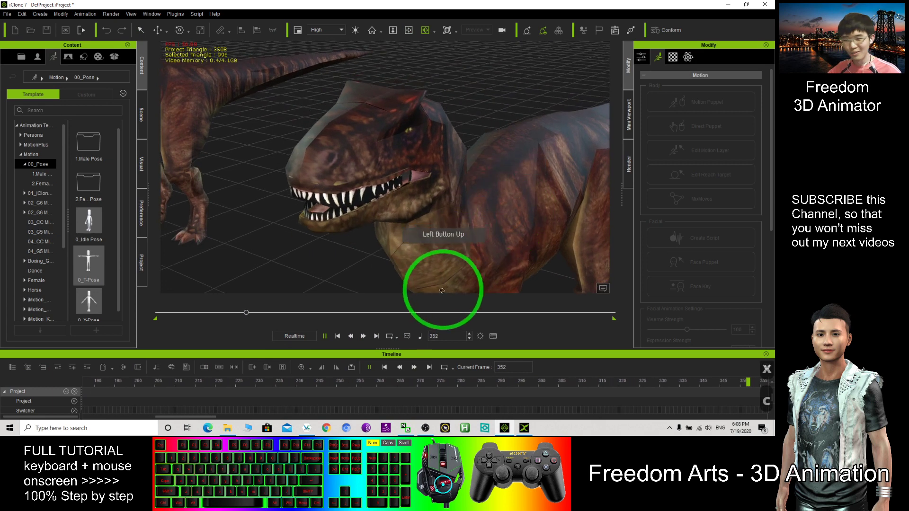
pyautogui.click(324, 336)
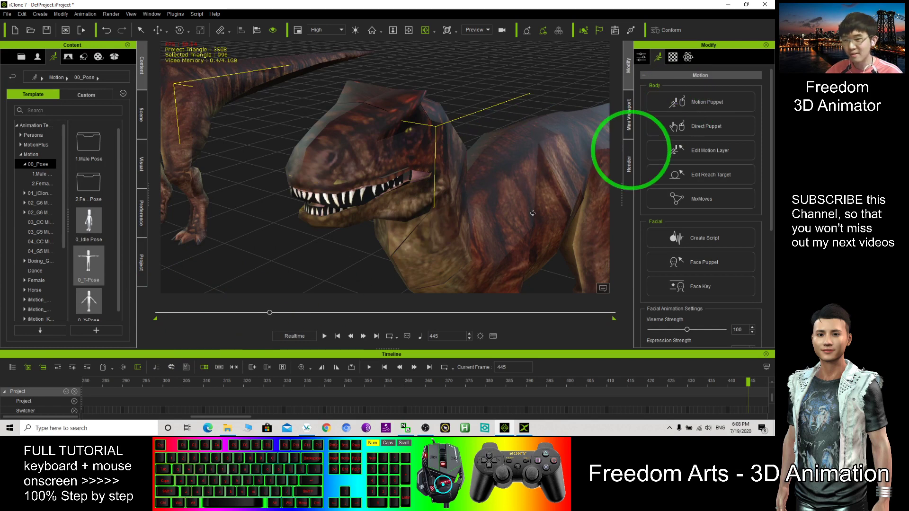
pyautogui.moveTo(271, 313); pyautogui.dragTo(272, 312)
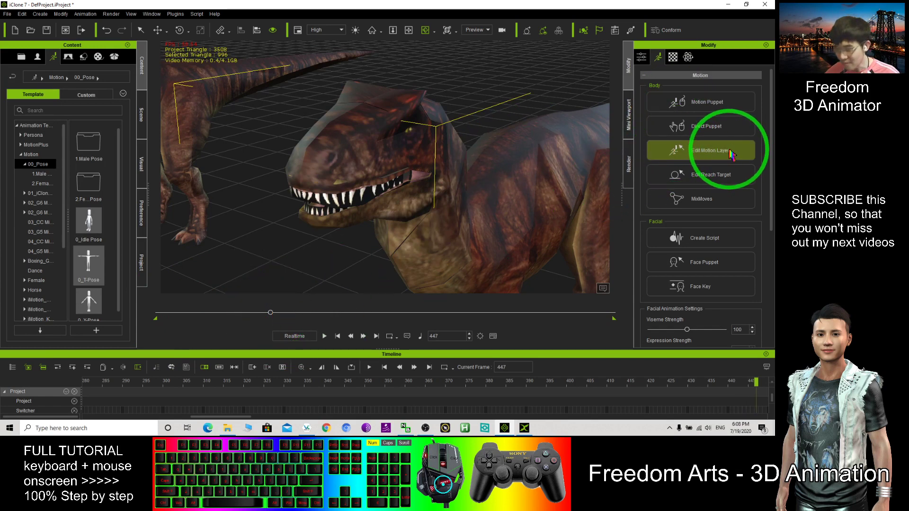
# Record about eight seconds of microphone voice as a new lip-sync script
pyautogui.click(697, 241)
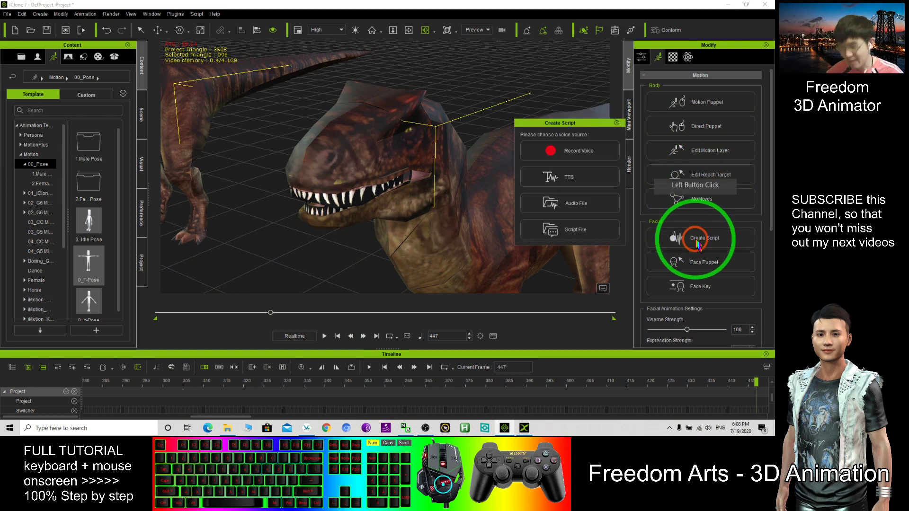
pyautogui.click(571, 153)
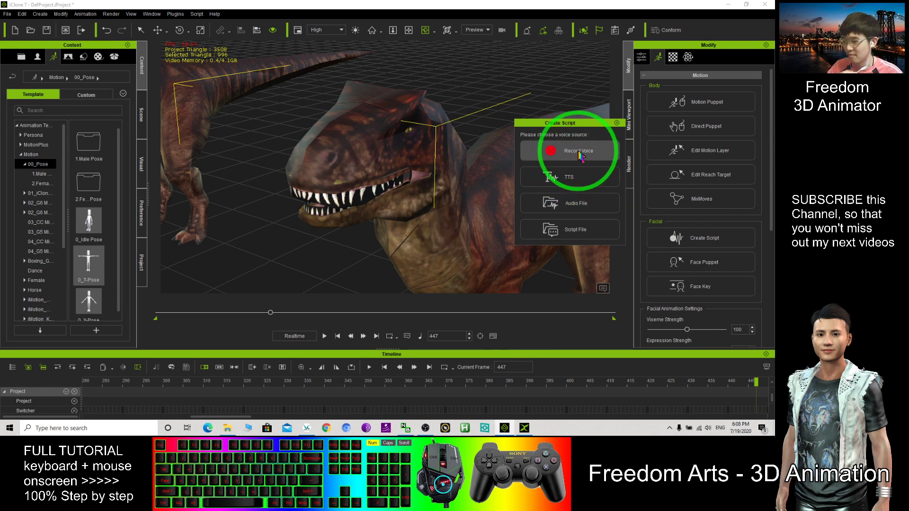
pyautogui.click(580, 153)
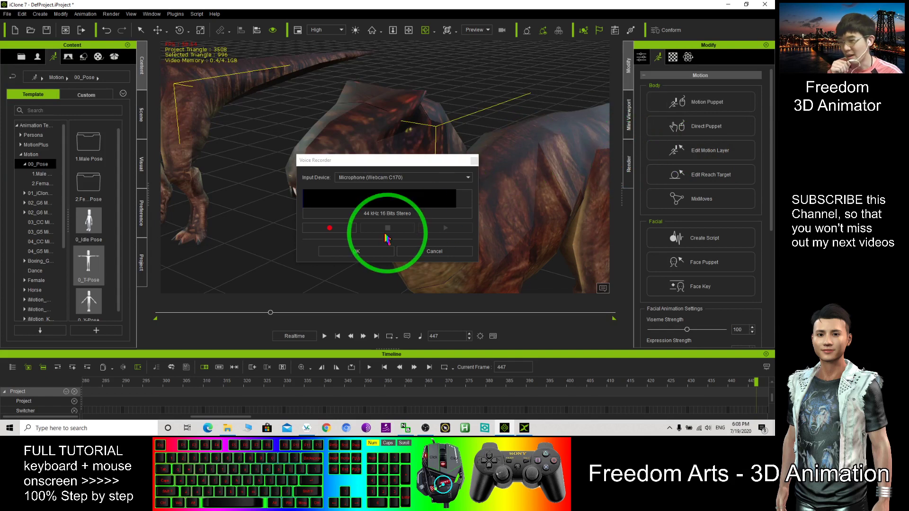
pyautogui.click(342, 232)
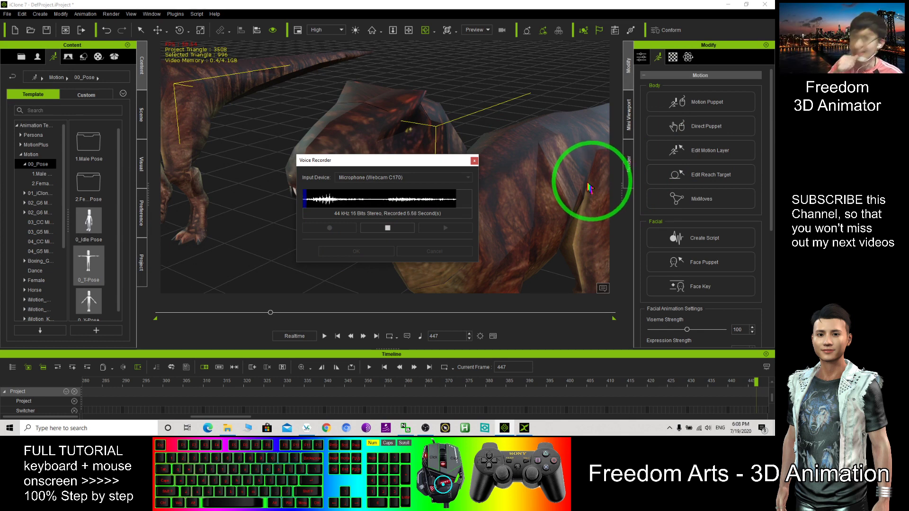
pyautogui.click(398, 228)
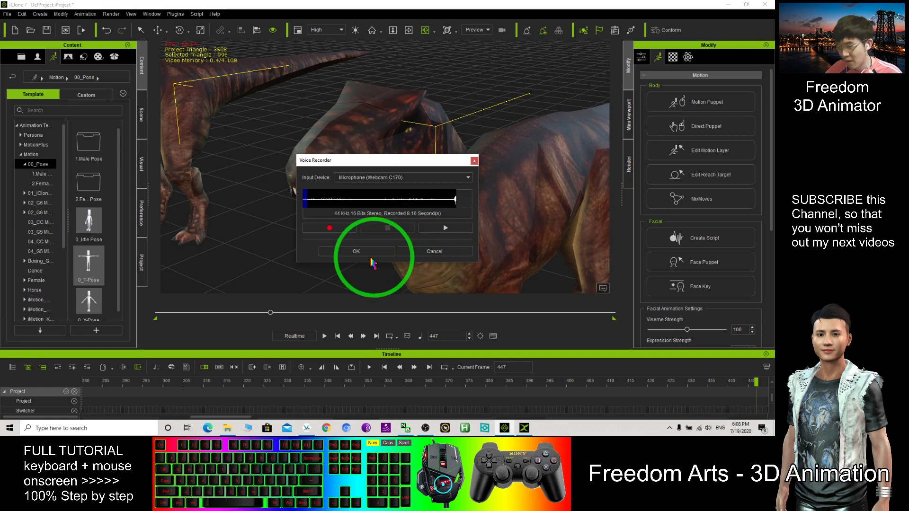
pyautogui.moveTo(379, 165); pyautogui.dragTo(552, 148)
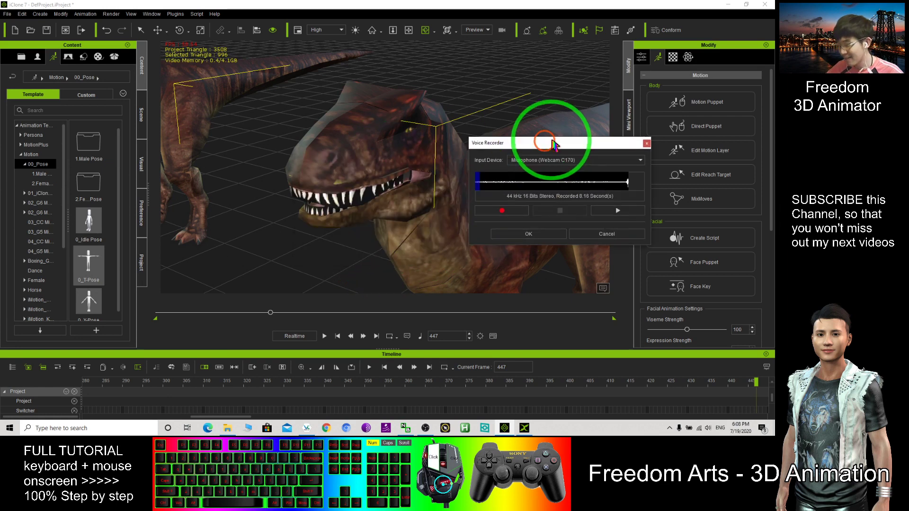
# Accept the recording, then play the animation from the start to frame 955
pyautogui.click(527, 237)
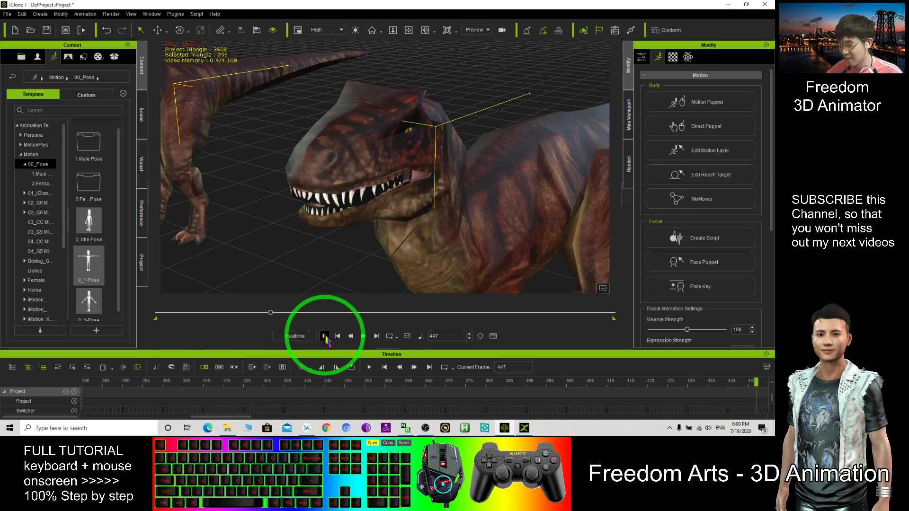
pyautogui.click(324, 336)
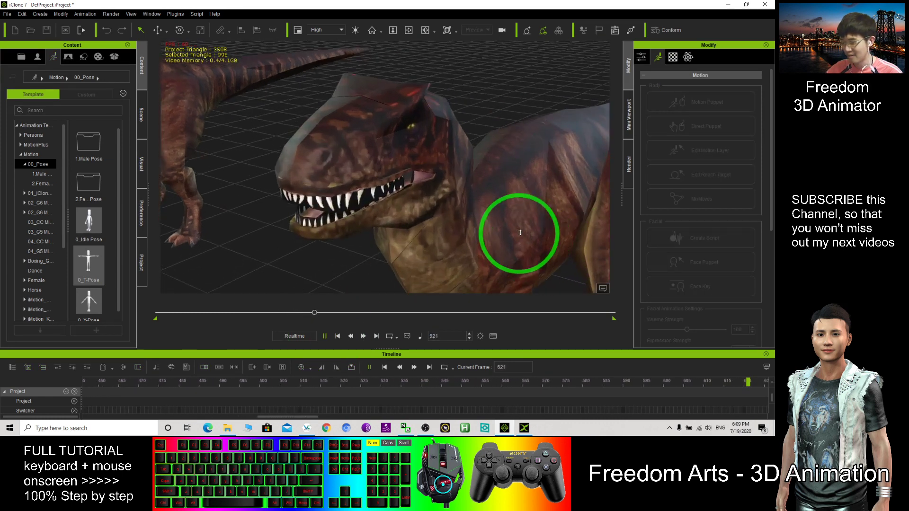
pyautogui.moveTo(519, 203)
pyautogui.keyDown('alt'); pyautogui.mouseDown()
pyautogui.moveTo(487, 202)
pyautogui.moveTo(508, 222)
pyautogui.moveTo(562, 235)
pyautogui.moveTo(547, 234)
pyautogui.mouseUp(); pyautogui.keyUp('alt')
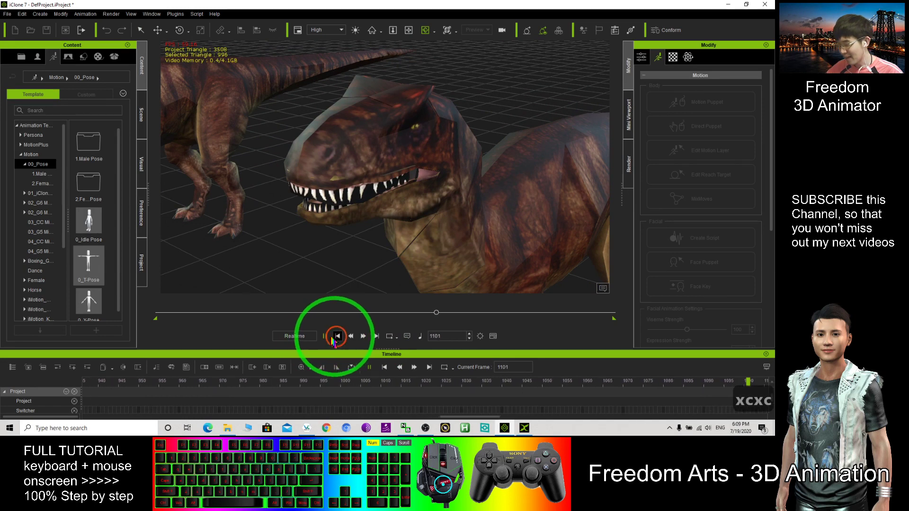
pyautogui.click(158, 312)
pyautogui.click(325, 336)
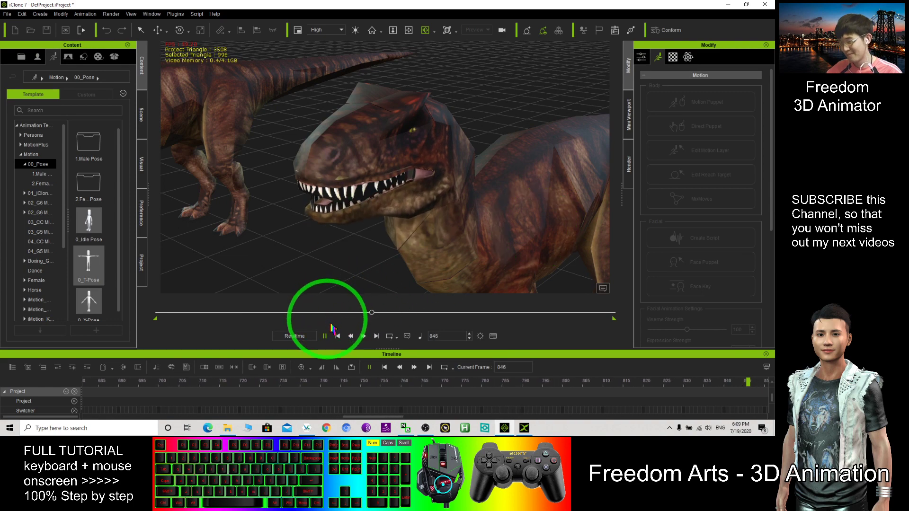
pyautogui.click(324, 336)
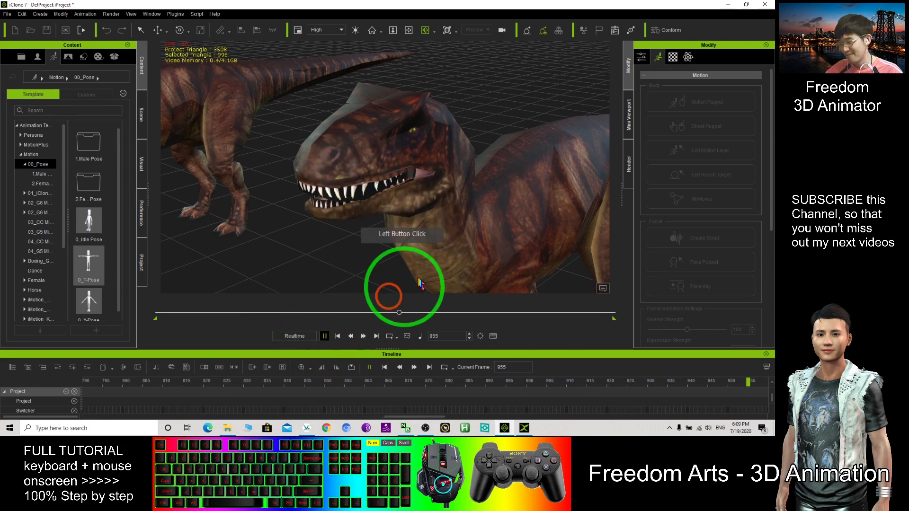
pyautogui.moveTo(416, 284)
pyautogui.keyDown('alt'); pyautogui.mouseDown()
pyautogui.moveTo(474, 209)
pyautogui.moveTo(451, 193)
pyautogui.mouseUp(); pyautogui.keyUp('alt')
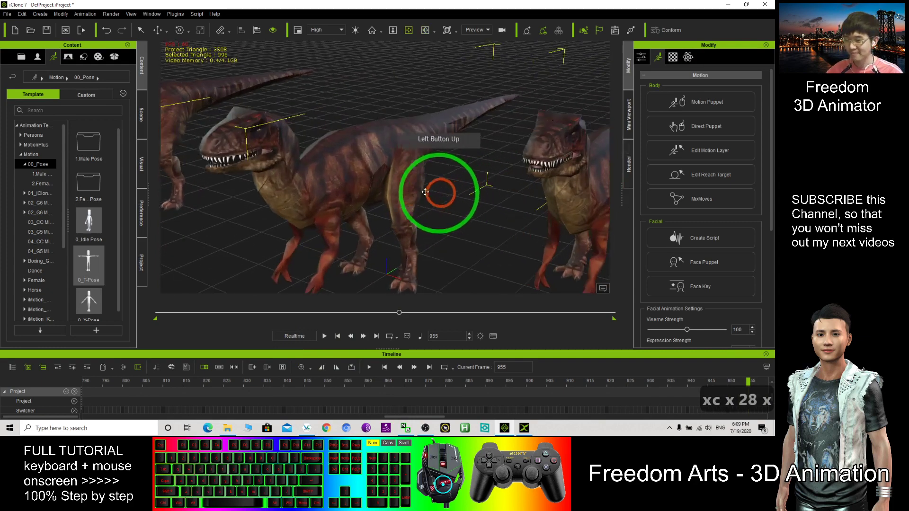
# Save the scene as 'Project' in the Custom project library
pyautogui.moveTo(451, 194)
pyautogui.mouseDown()
pyautogui.moveTo(487, 177)
pyautogui.moveTo(432, 186)
pyautogui.mouseUp()
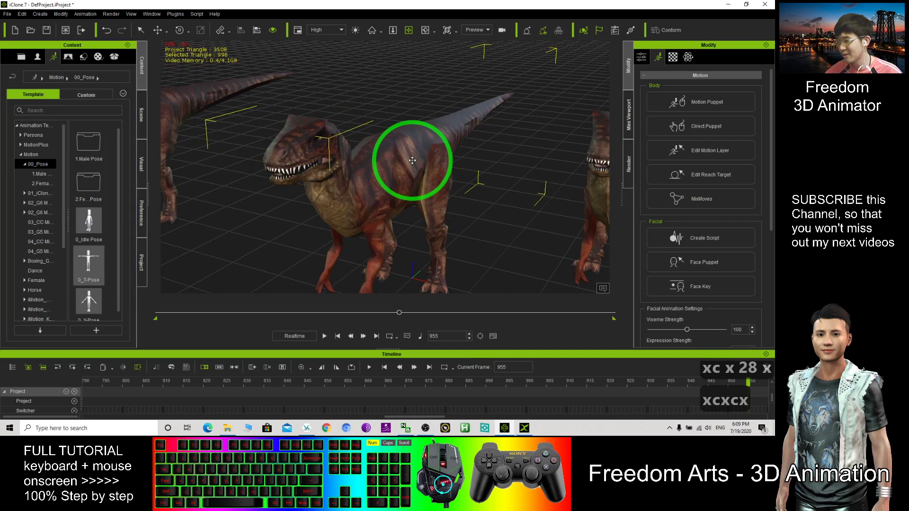
pyautogui.click(21, 56)
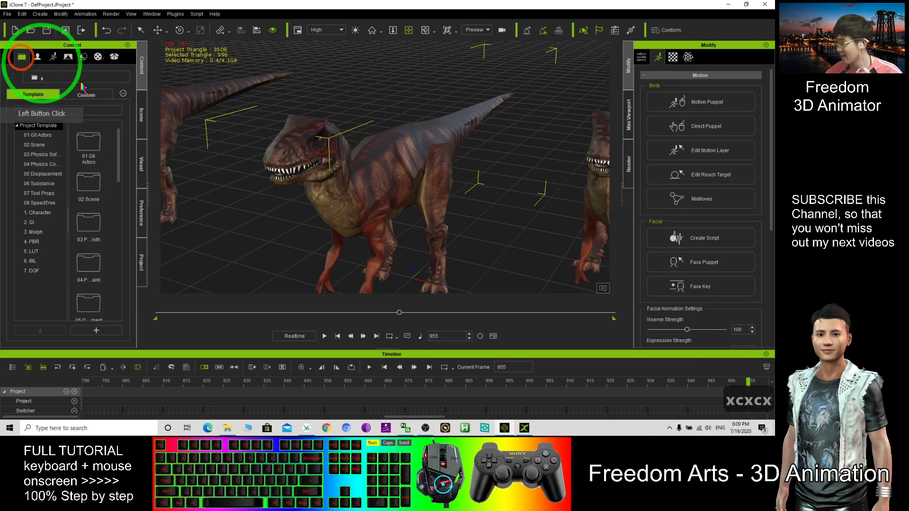
pyautogui.click(86, 95)
pyautogui.click(96, 330)
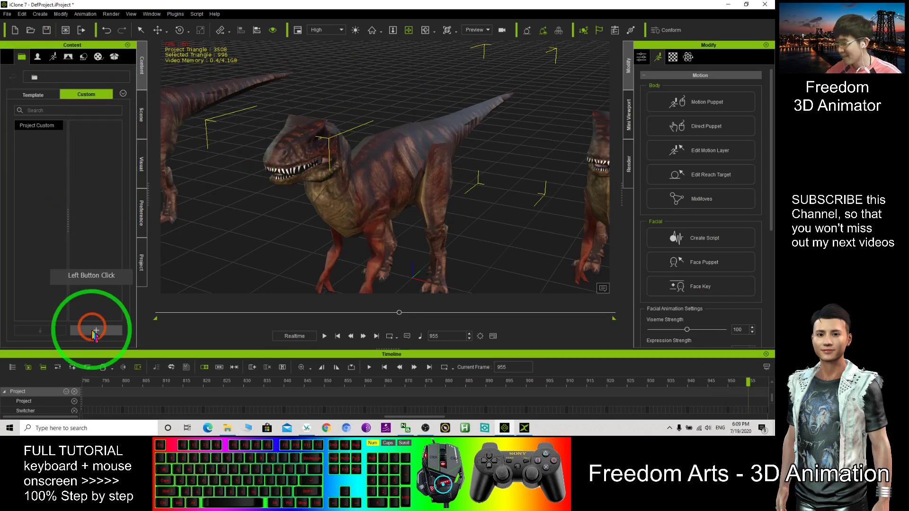
# Select the centre dinosaur and orbit around it
pyautogui.click(377, 169)
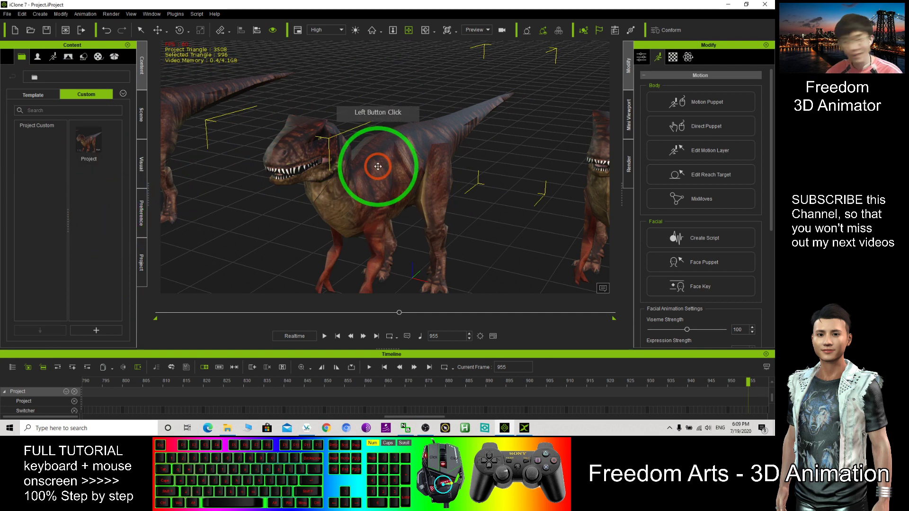
pyautogui.moveTo(401, 163); pyautogui.dragTo(410, 184)
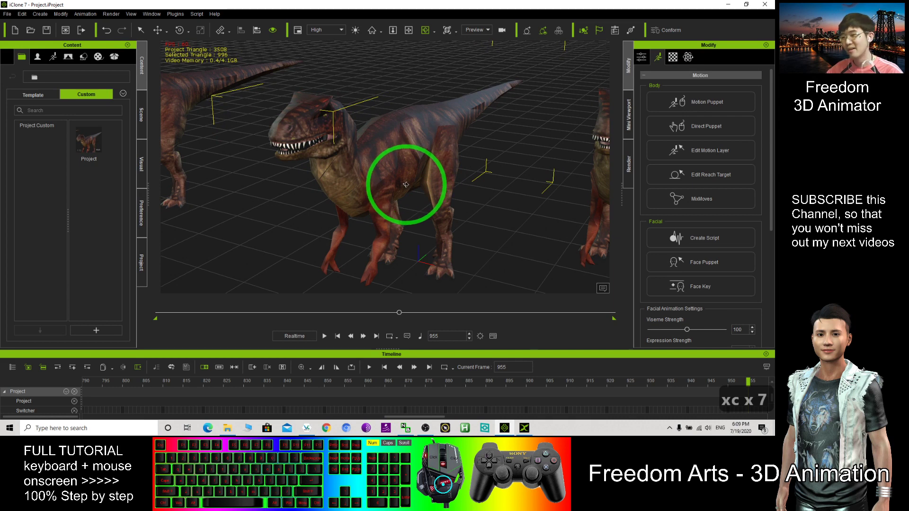
pyautogui.moveTo(417, 181)
pyautogui.mouseDown()
pyautogui.moveTo(386, 189)
pyautogui.moveTo(448, 201)
pyautogui.mouseUp()
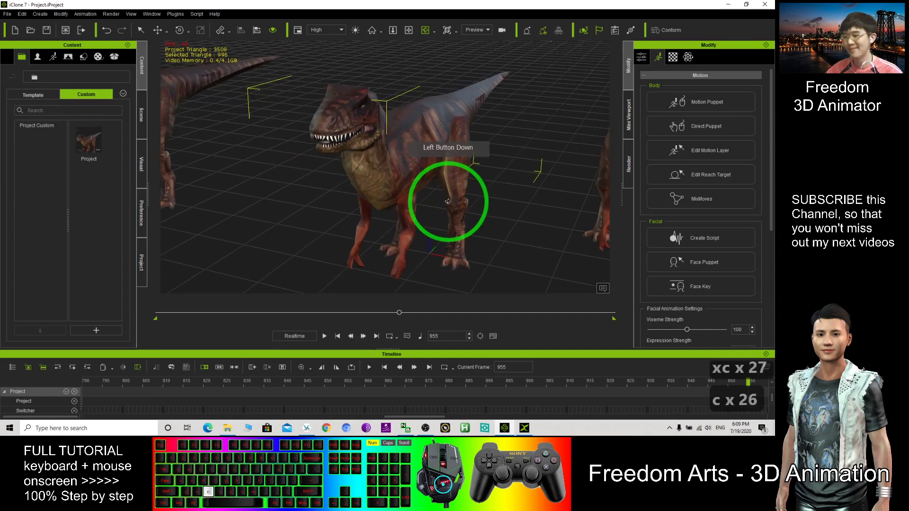